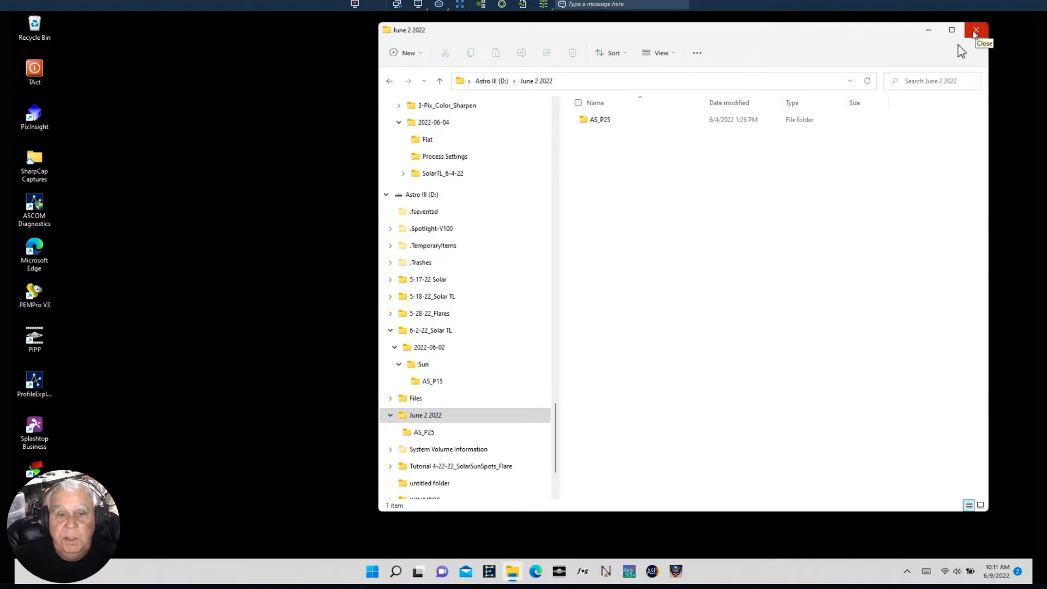
- Browse the folder tree and open the Planetary (E:) drive
scroll(426, 281, down, 2)
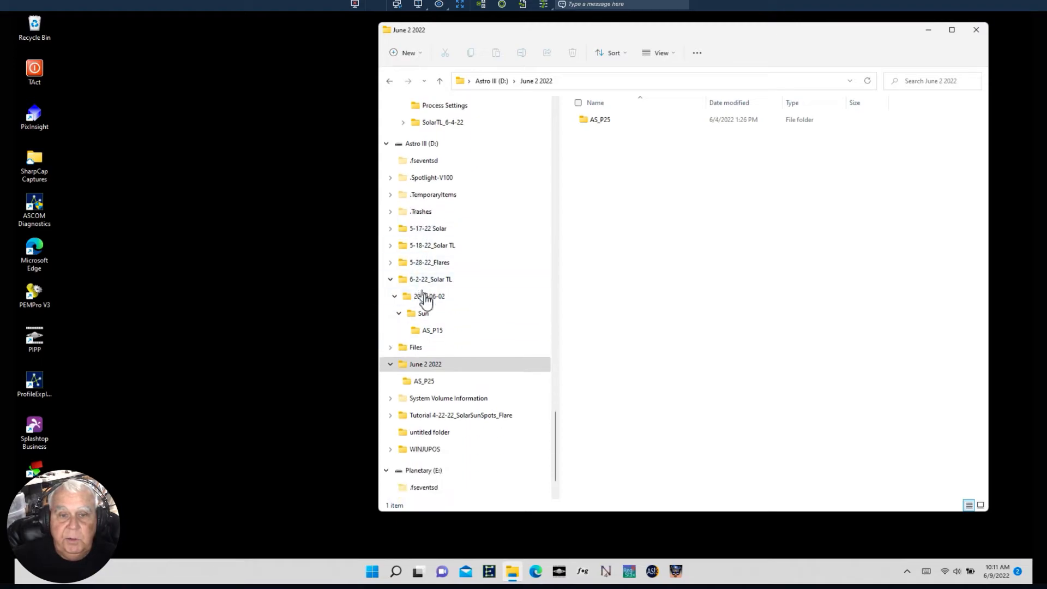
scroll(426, 294, up, 6)
scroll(424, 298, down, 2)
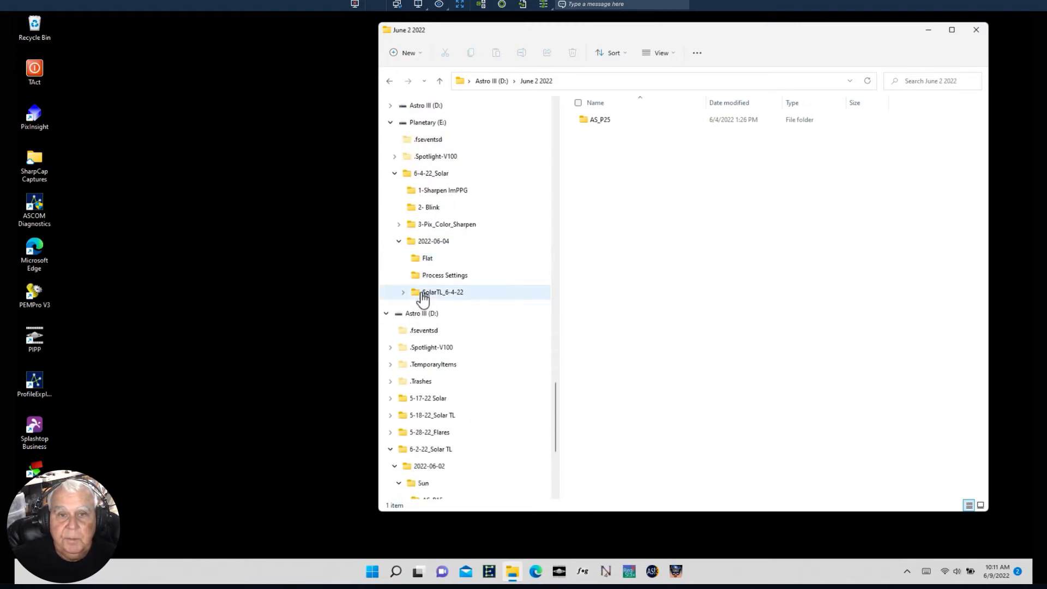
scroll(425, 267, up, 6)
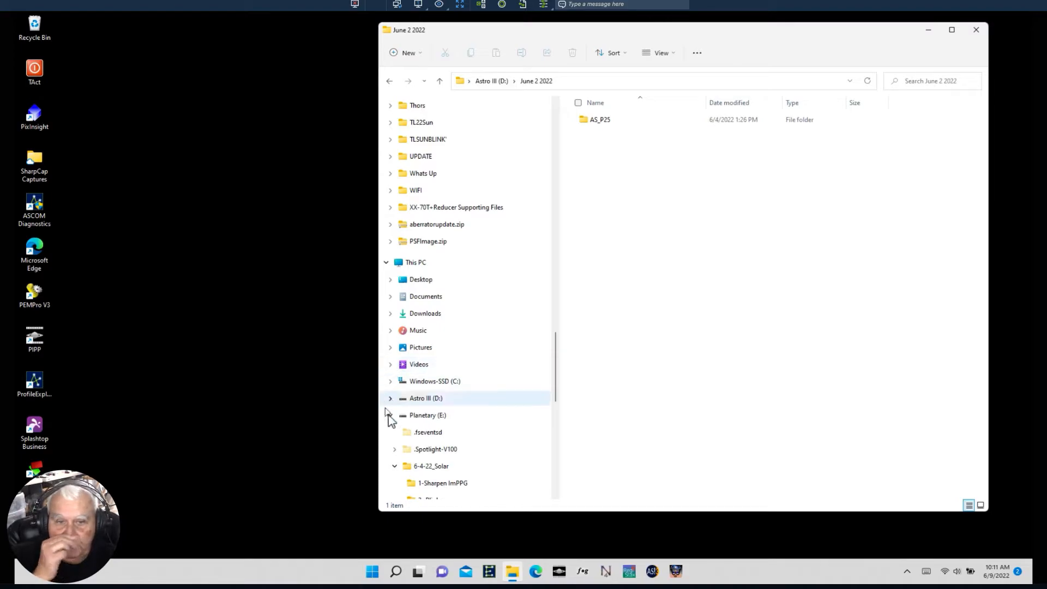
click(404, 417)
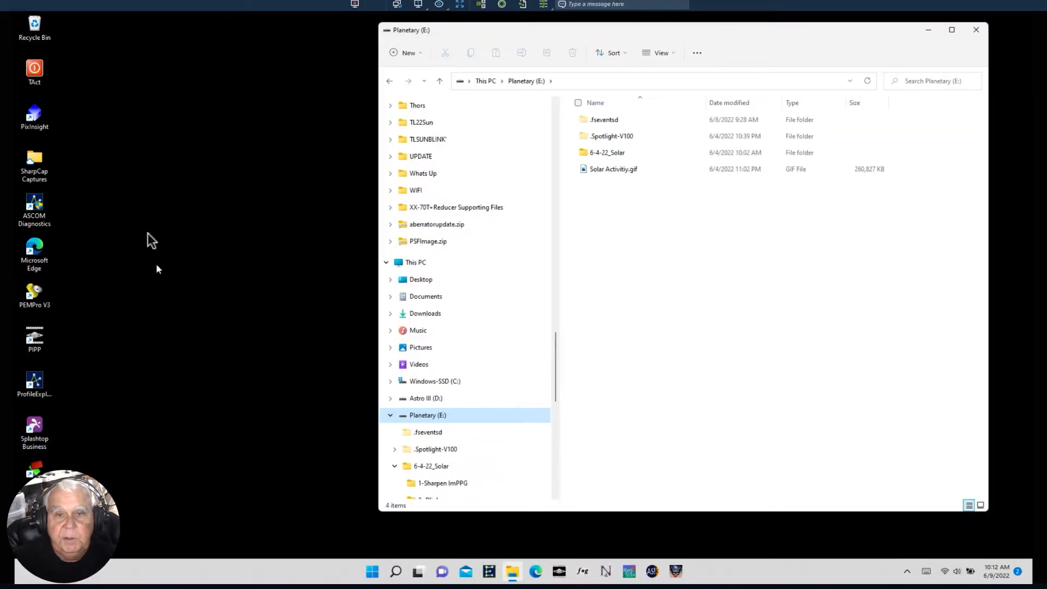
click(245, 188)
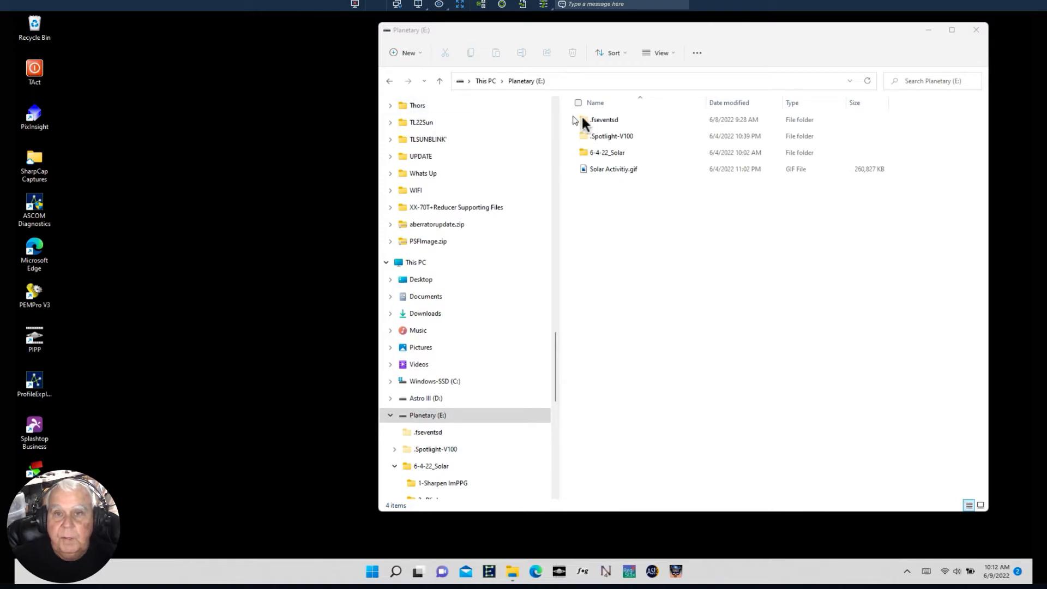
- Open the SolarTL_6-4-22 folder inside 6-4-22_Solar > 2022-06-04
click(590, 157)
double_click(589, 153)
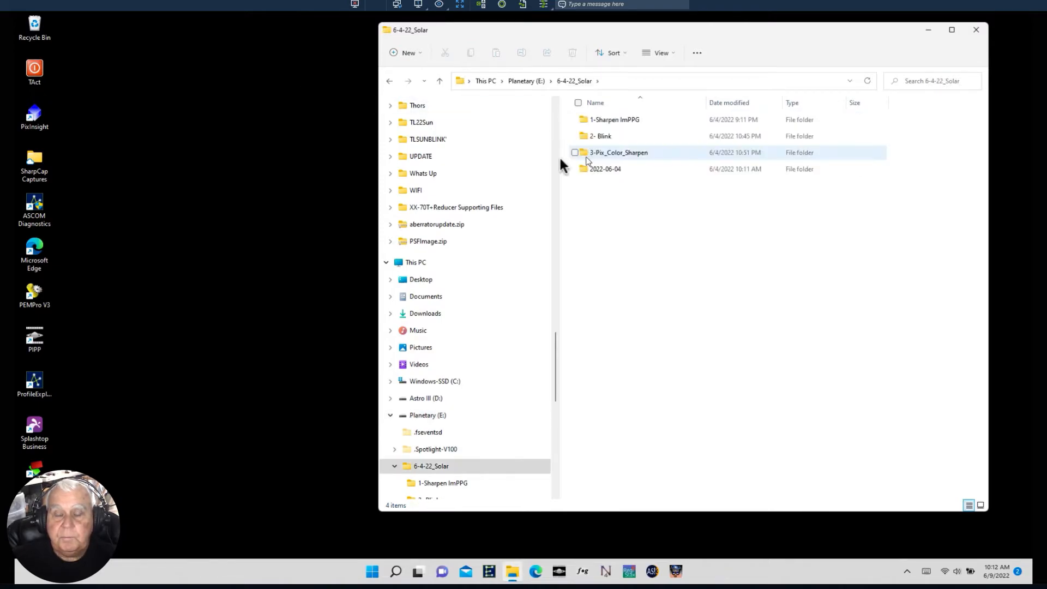
drag(427, 33, 204, 49)
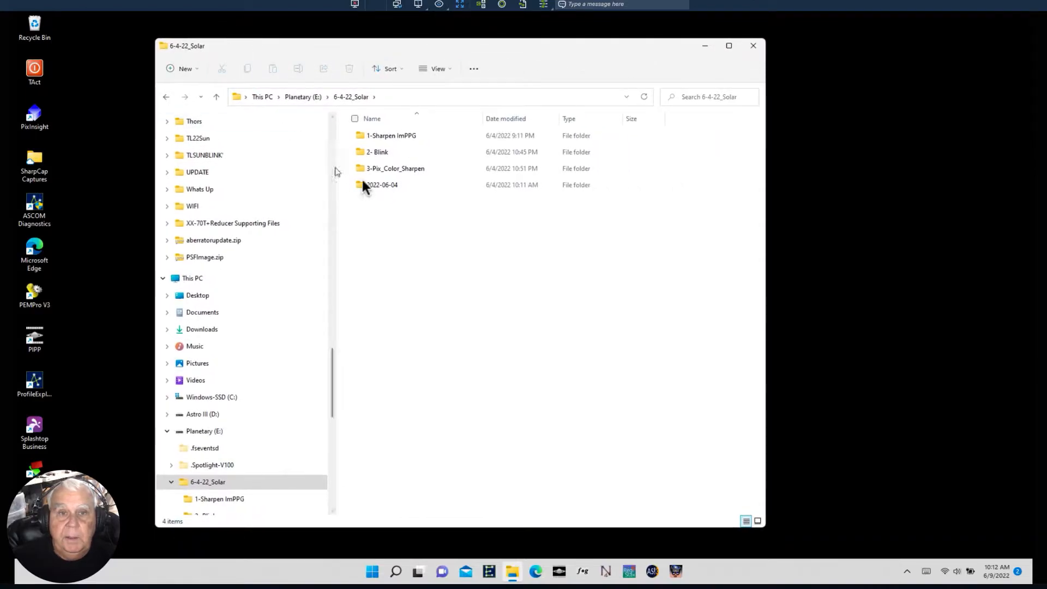
double_click(377, 185)
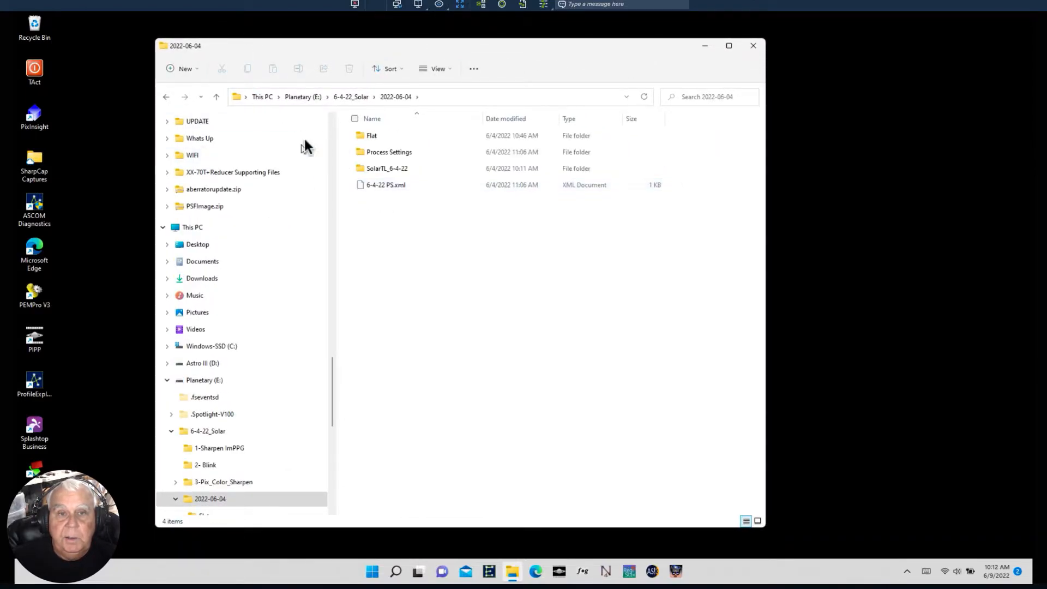
double_click(362, 168)
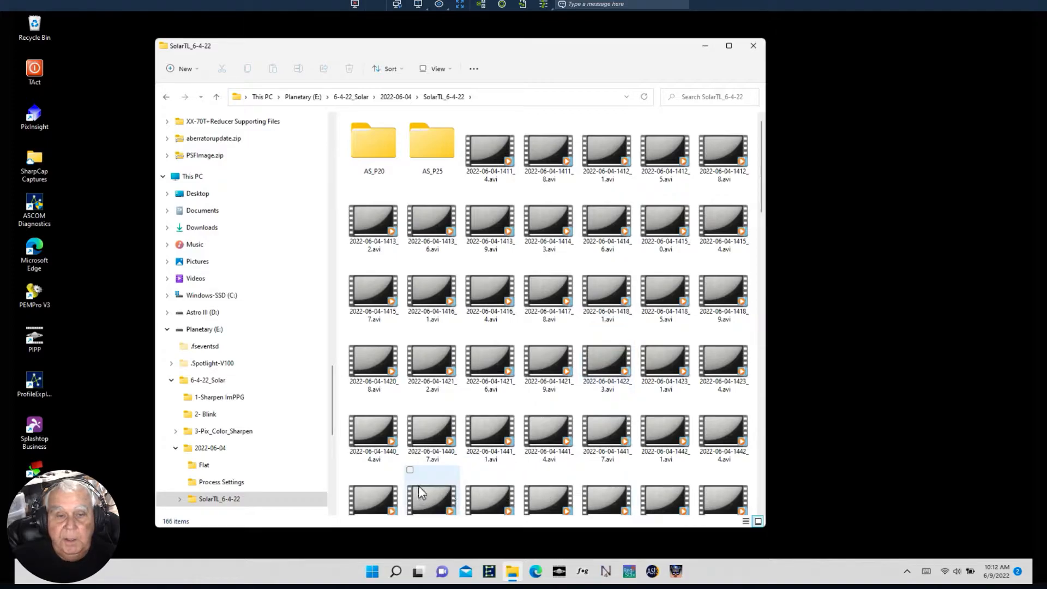
click(369, 153)
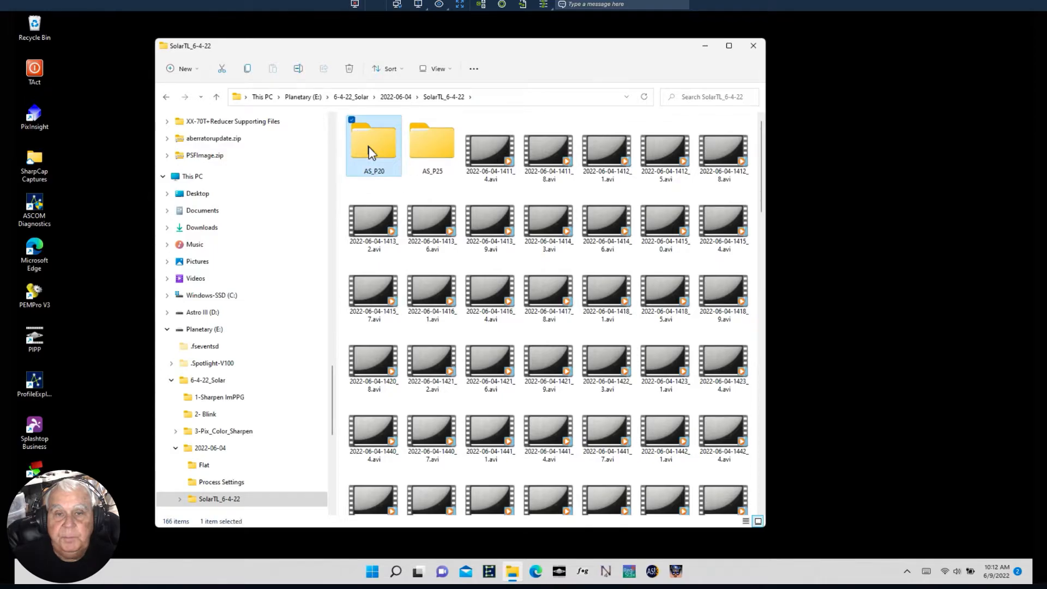
double_click(371, 153)
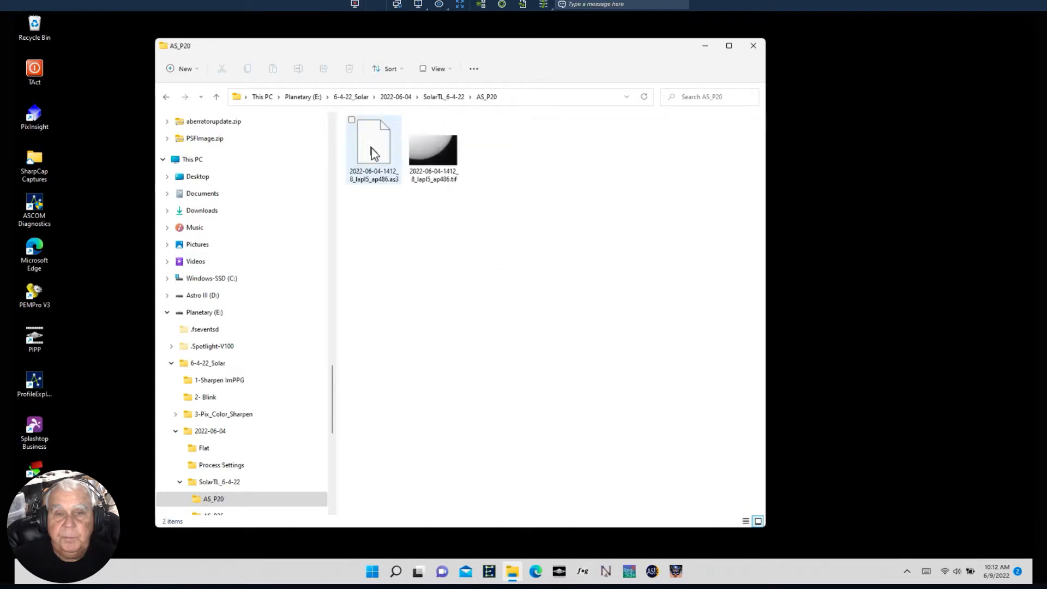
click(169, 100)
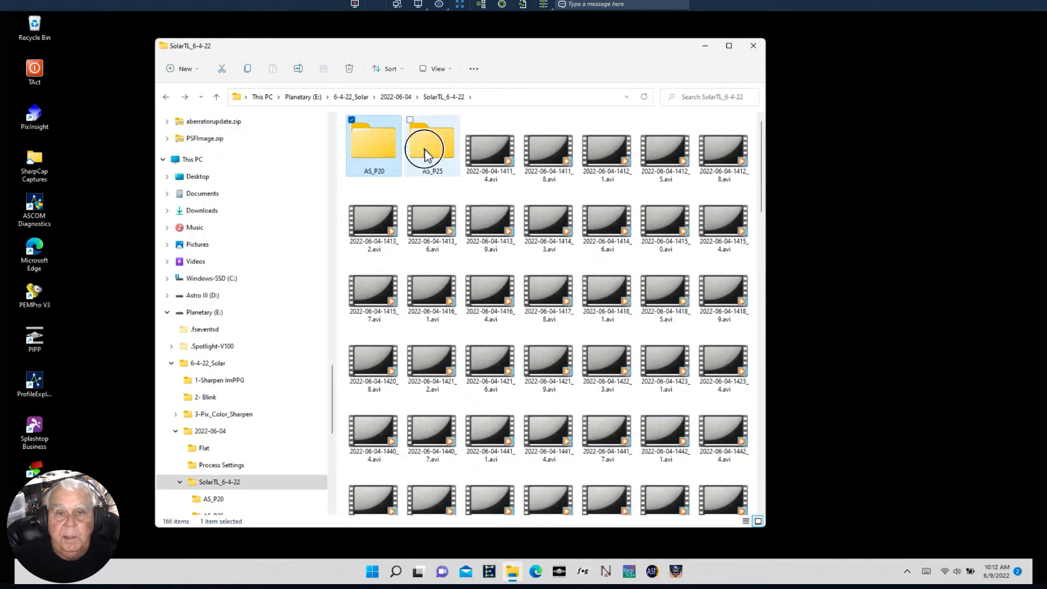
double_click(422, 146)
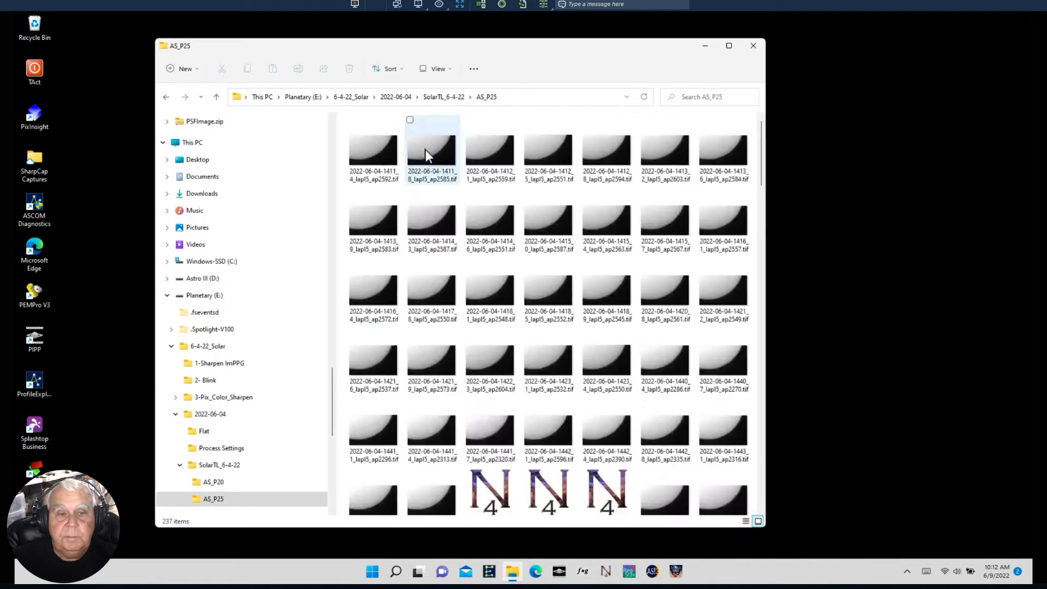
click(166, 98)
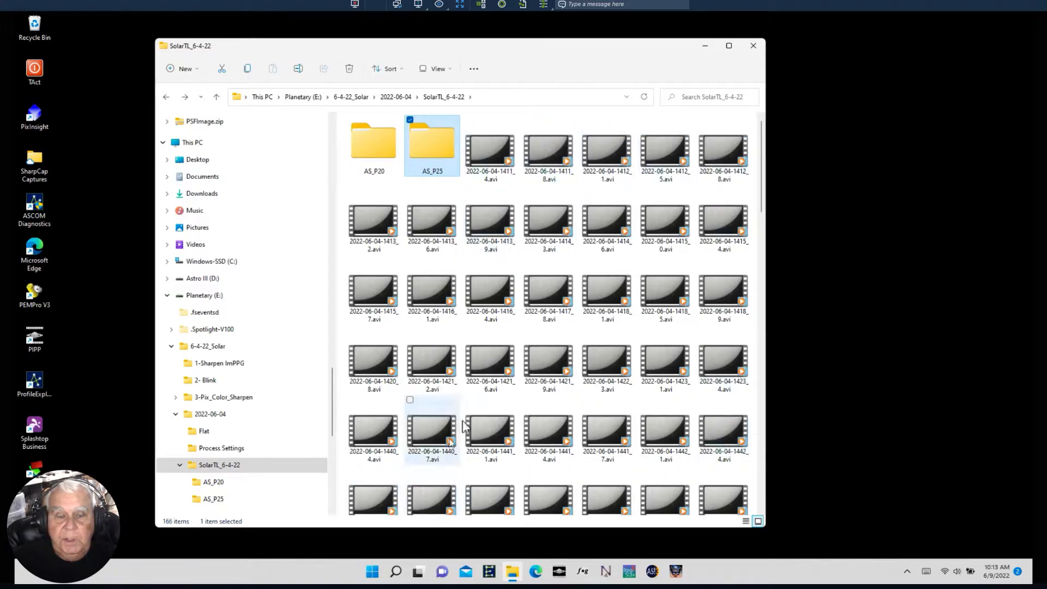
click(485, 154)
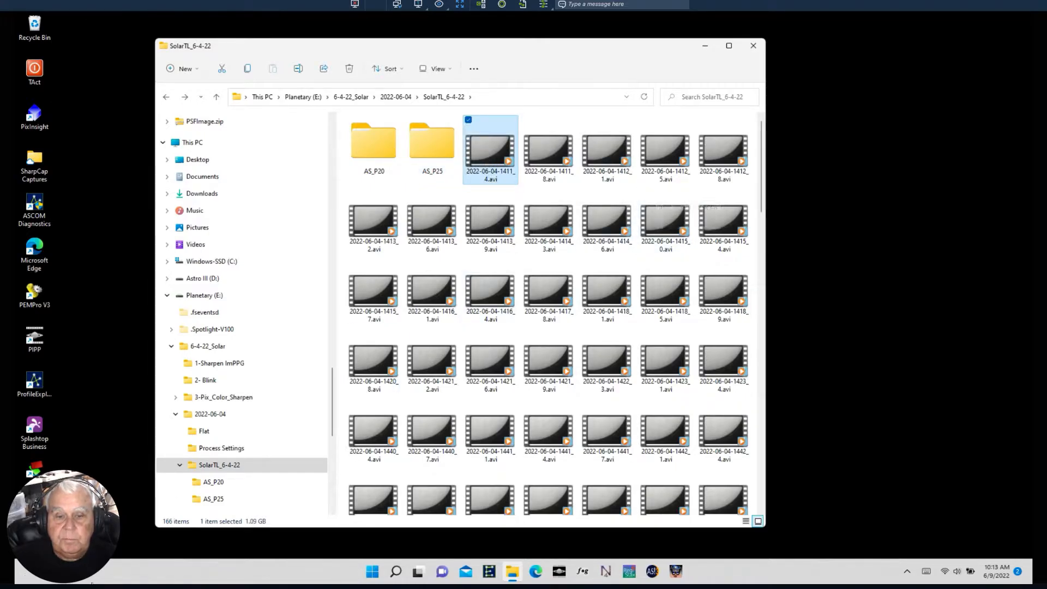
click(653, 576)
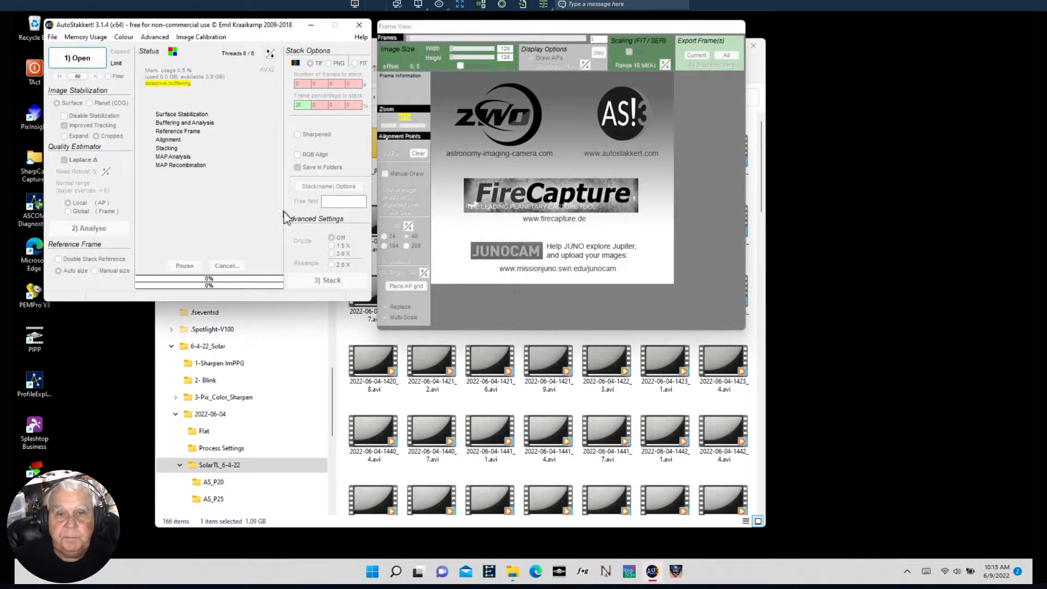
click(90, 64)
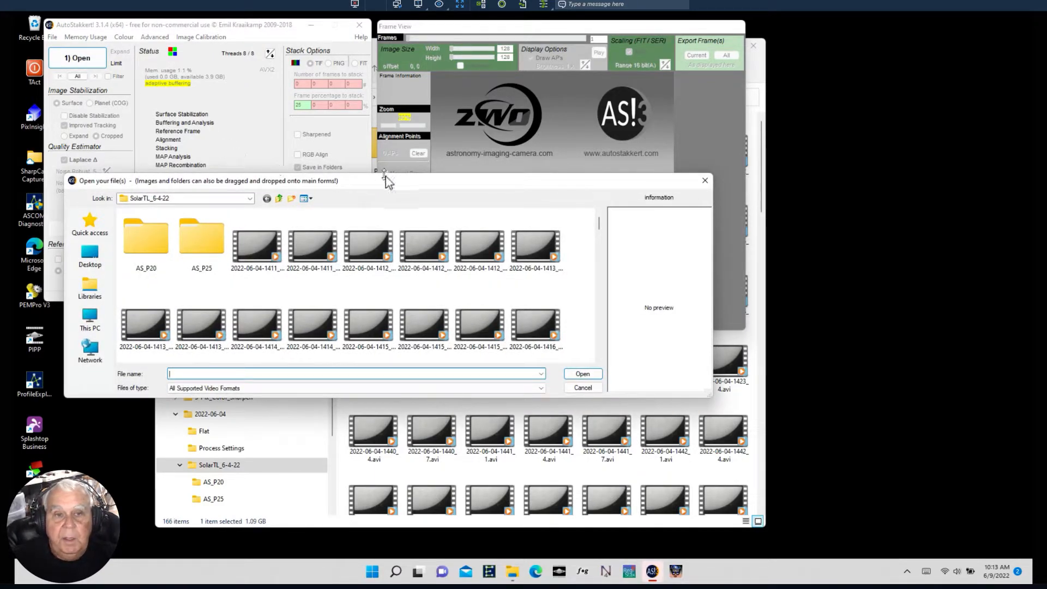
drag(388, 181, 392, 134)
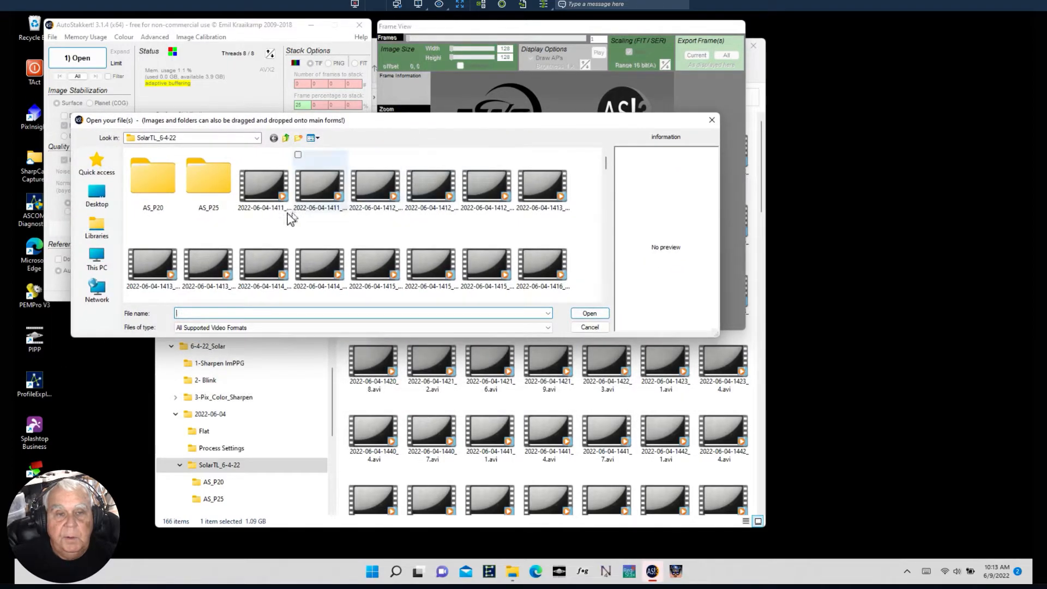
click(264, 187)
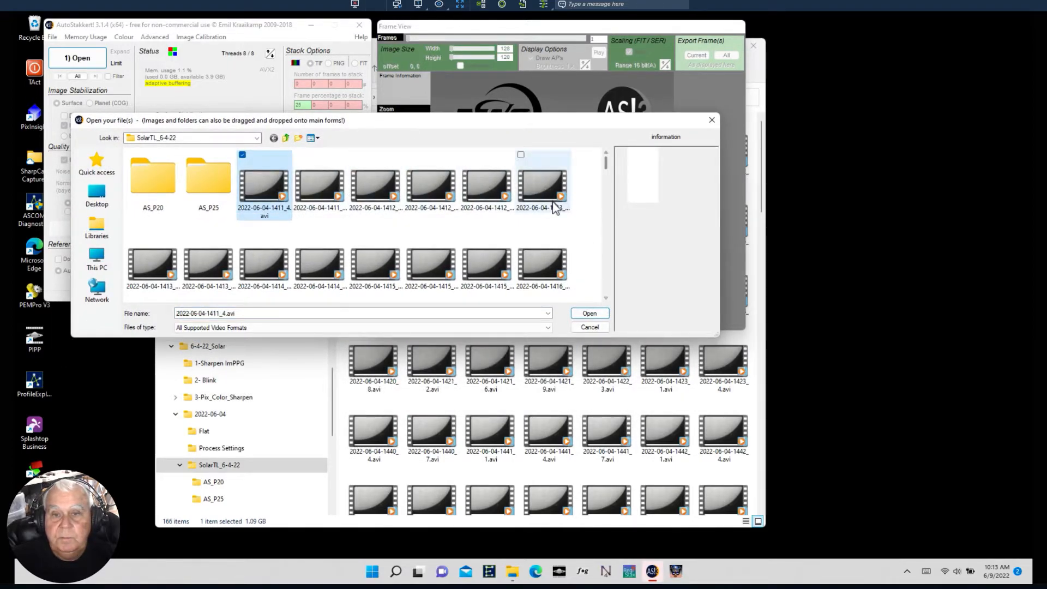
drag(605, 162, 608, 301)
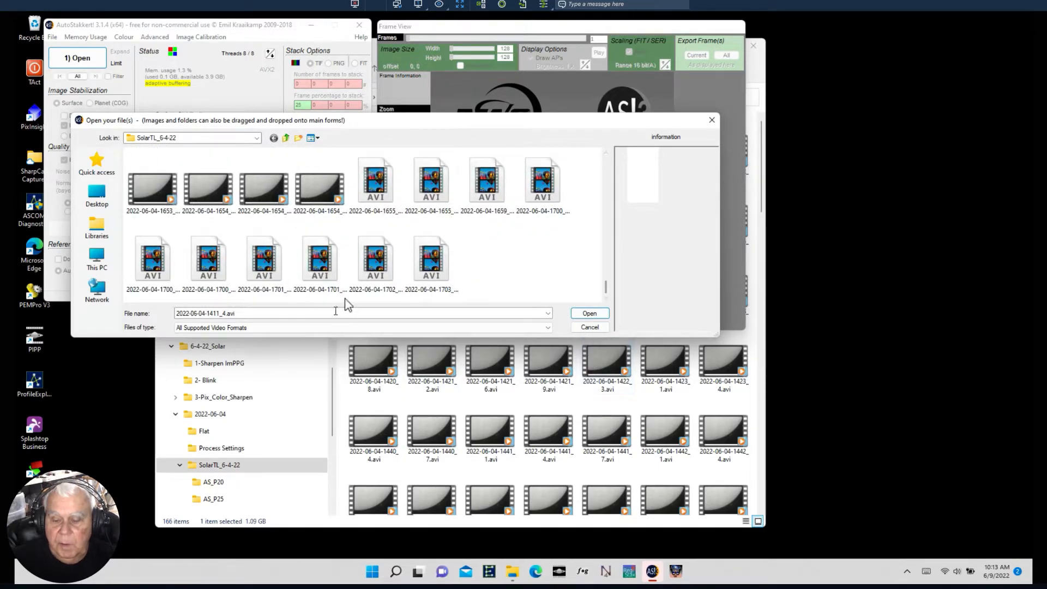
shift+click(431, 267)
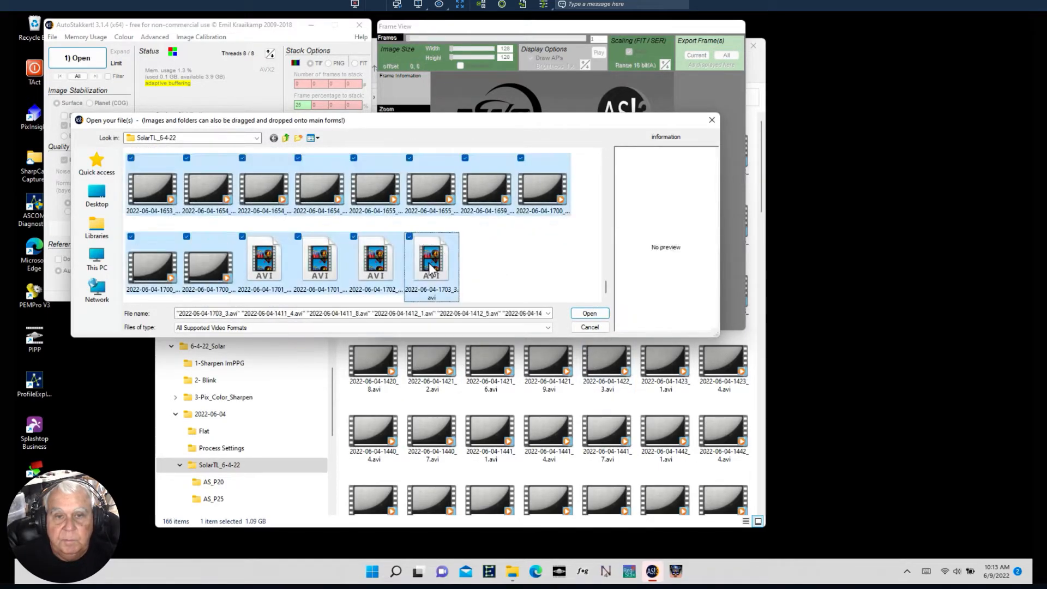
click(589, 313)
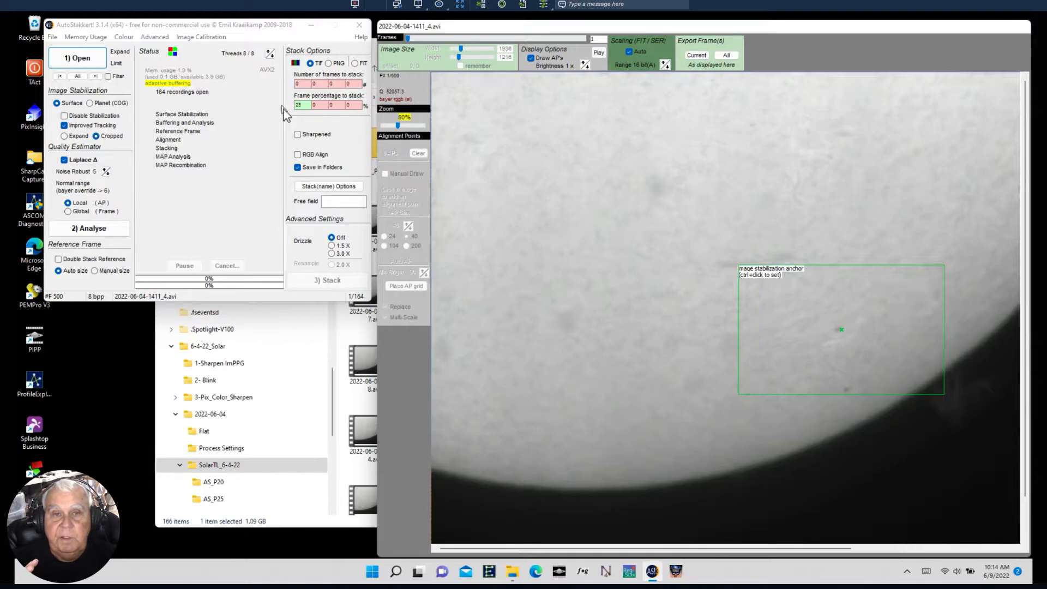
click(77, 60)
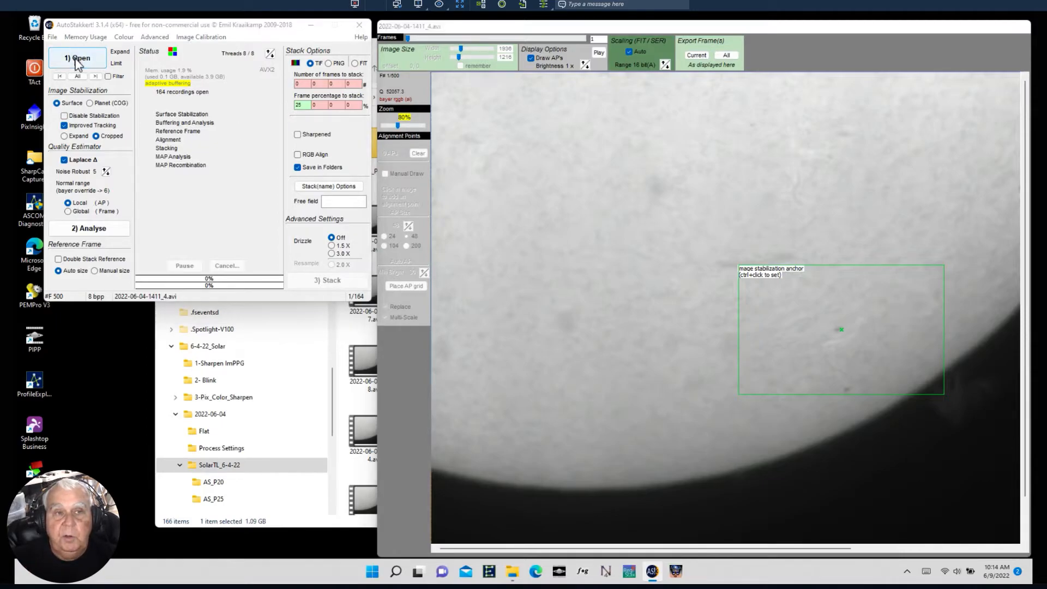
click(270, 191)
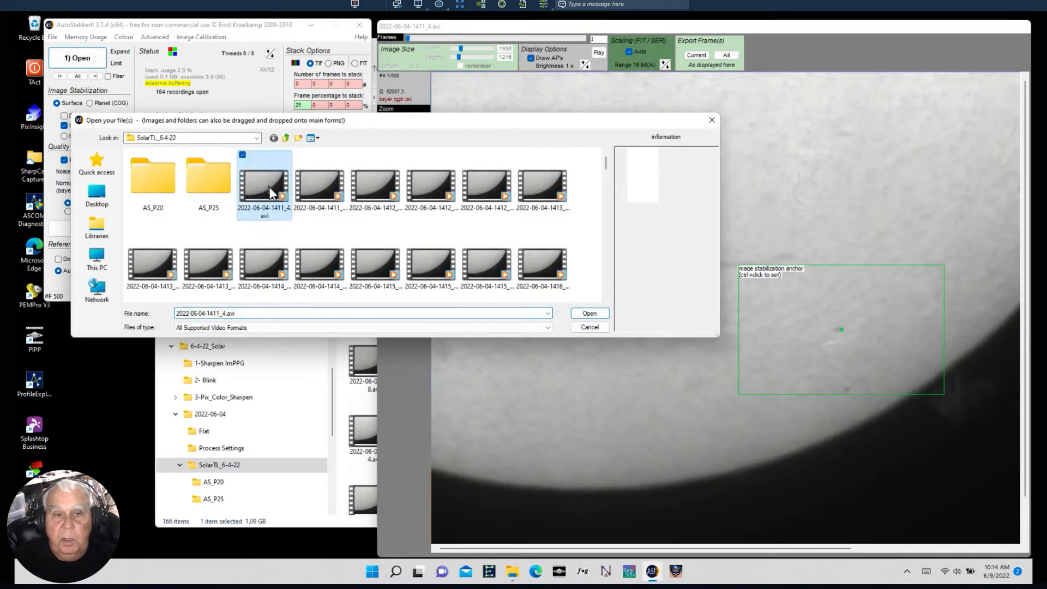
click(579, 315)
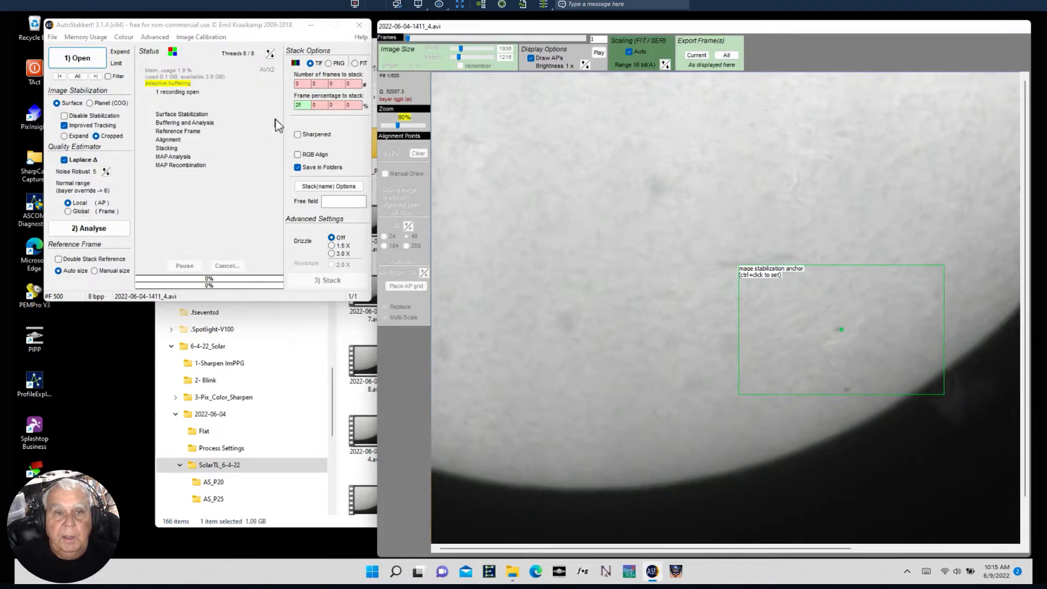
- Analyse the frame quality of the opened solar recording
click(307, 102)
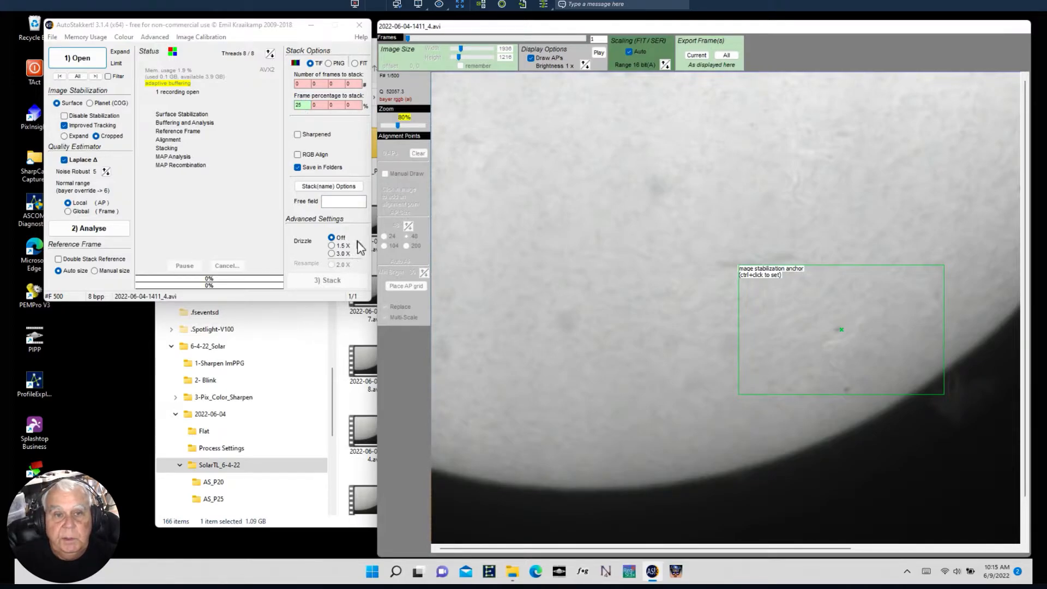
double_click(297, 105)
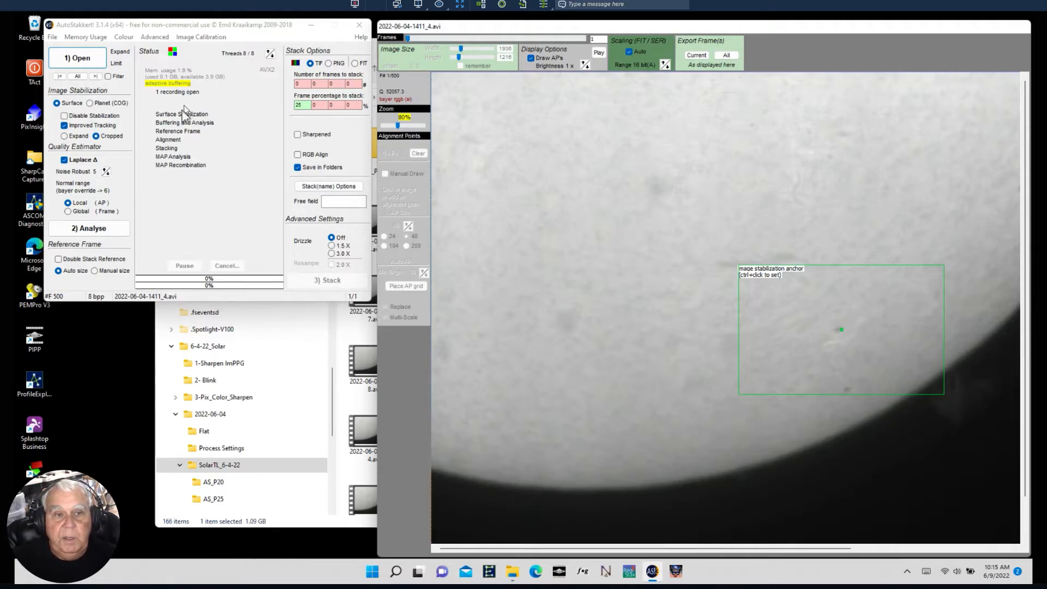
click(92, 233)
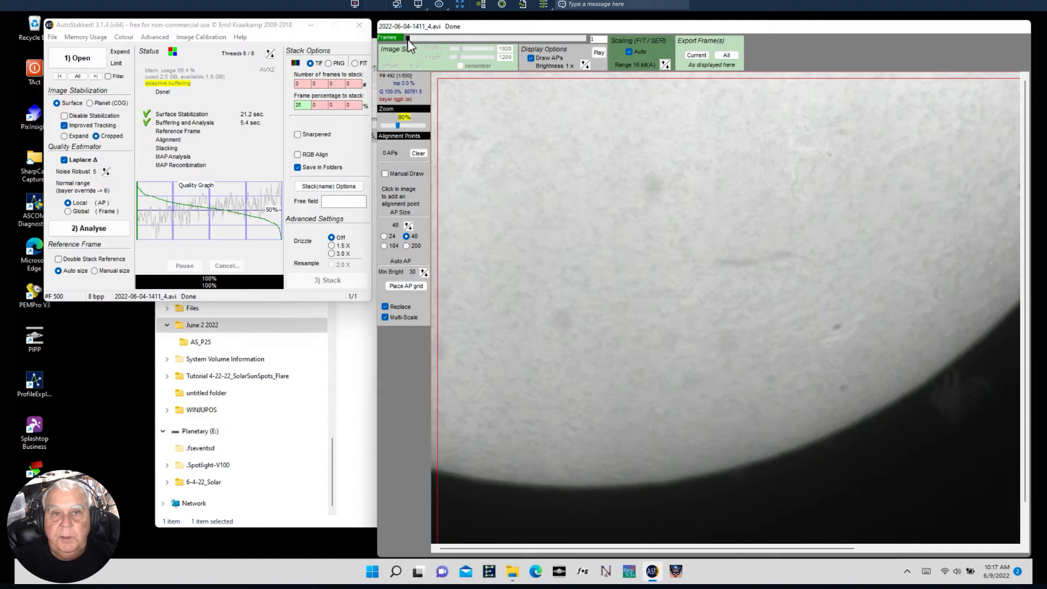
- Step through the quality-sorted frames from 1 to 177, ending on 175, and examine how the solar detail changes
drag(408, 42, 424, 42)
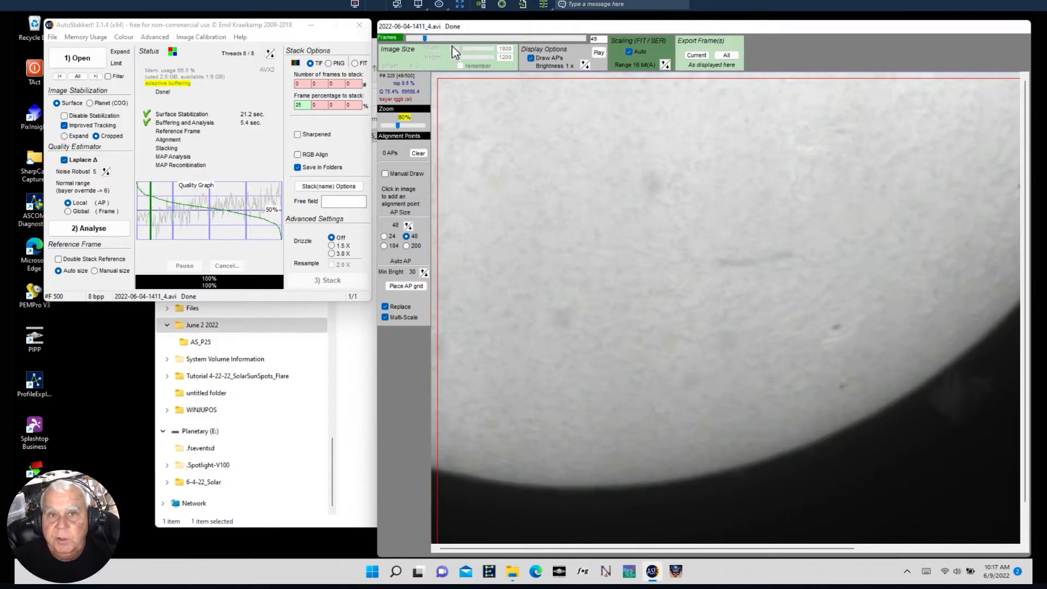
click(464, 38)
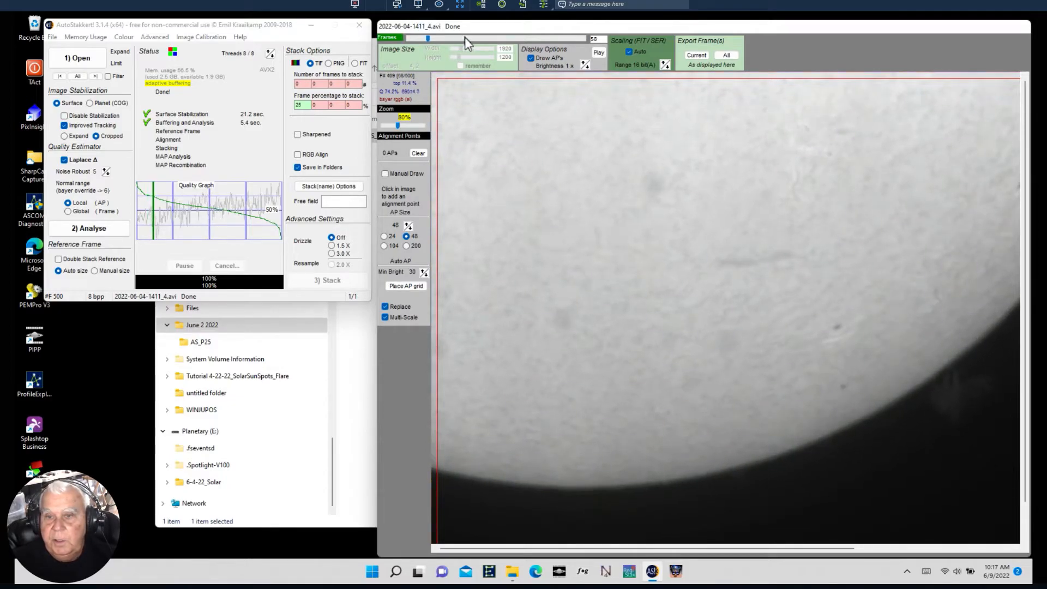
click(465, 38)
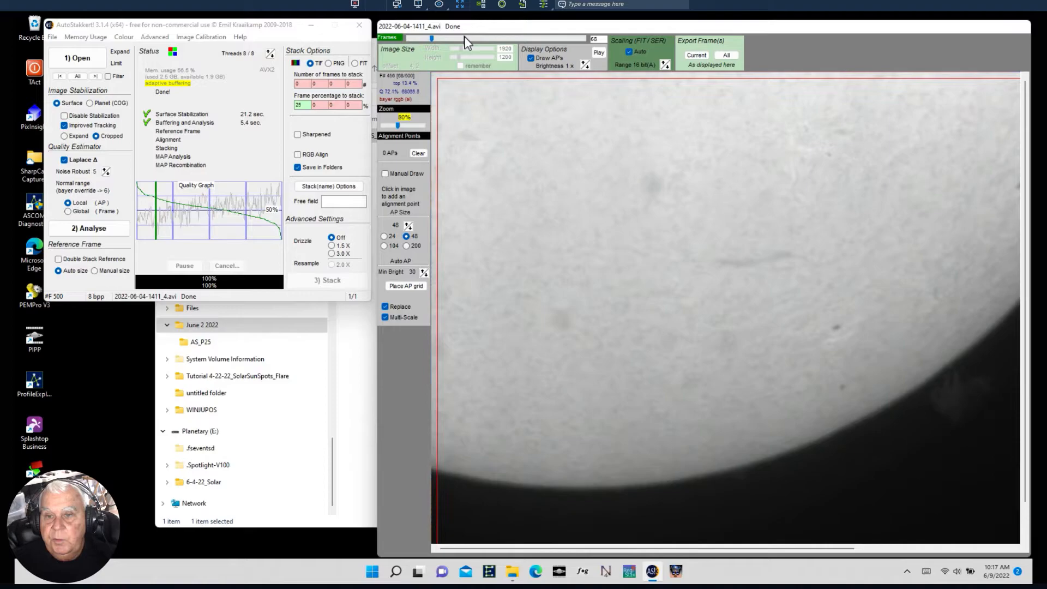
click(464, 38)
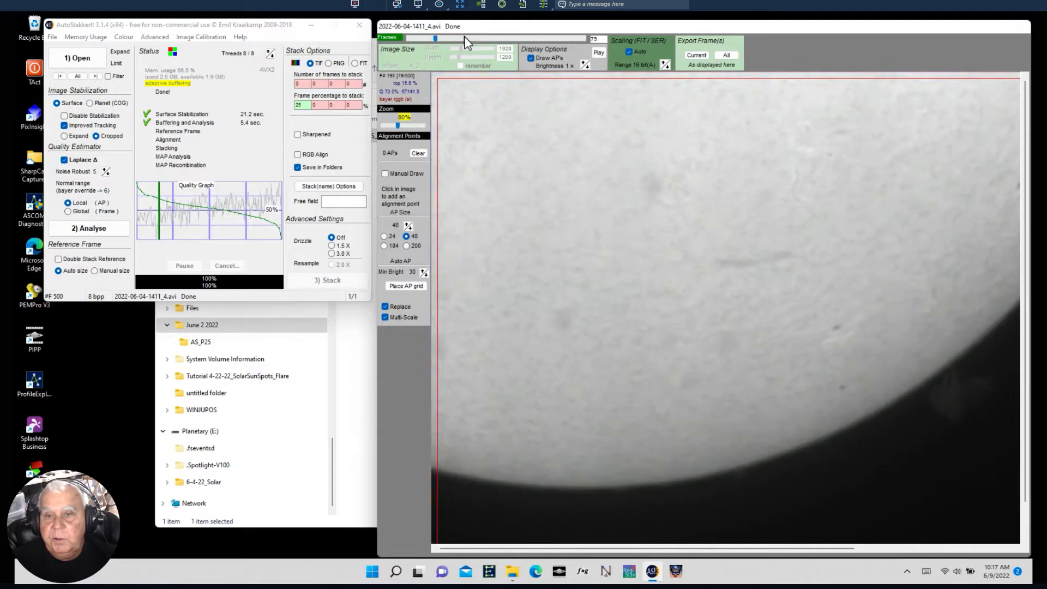
click(464, 38)
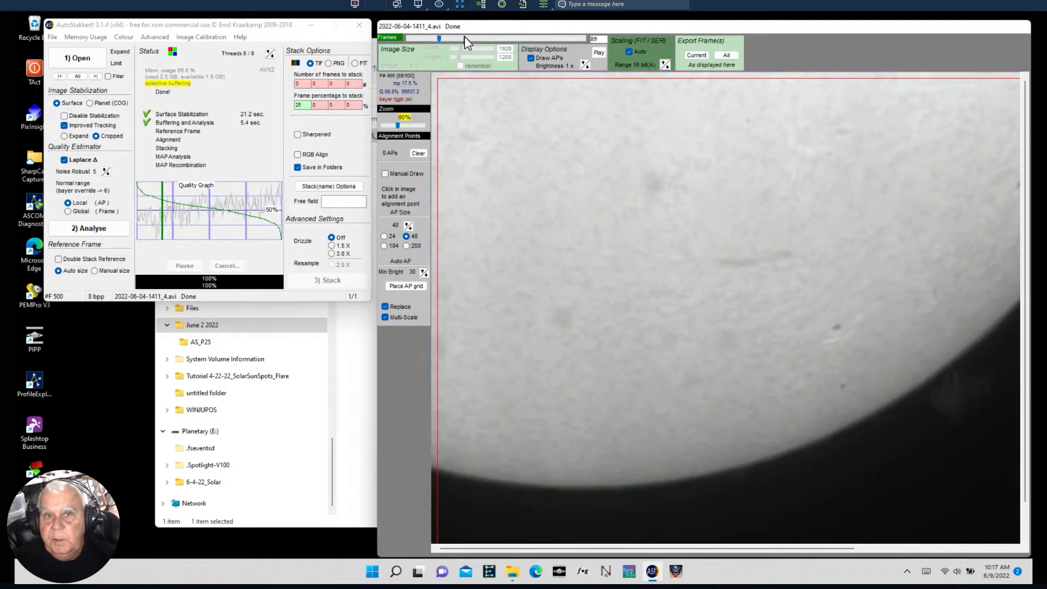
click(465, 39)
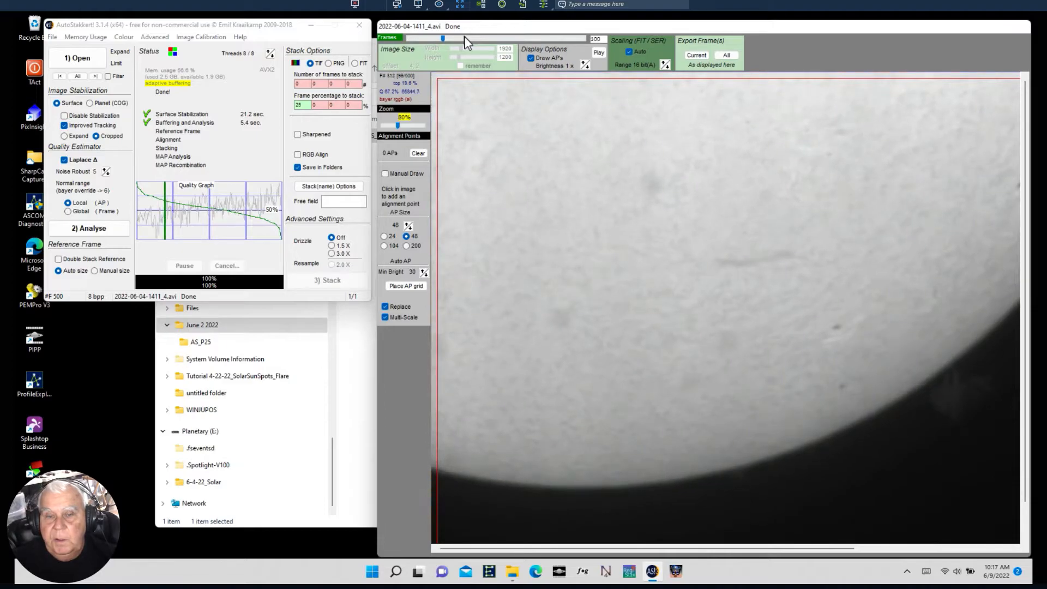
click(465, 38)
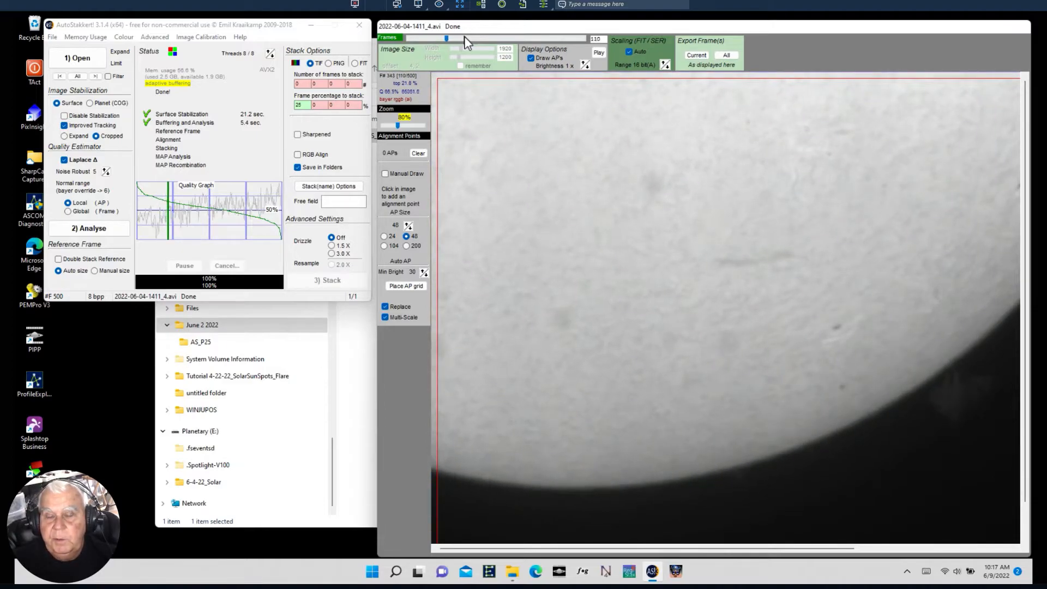
click(464, 39)
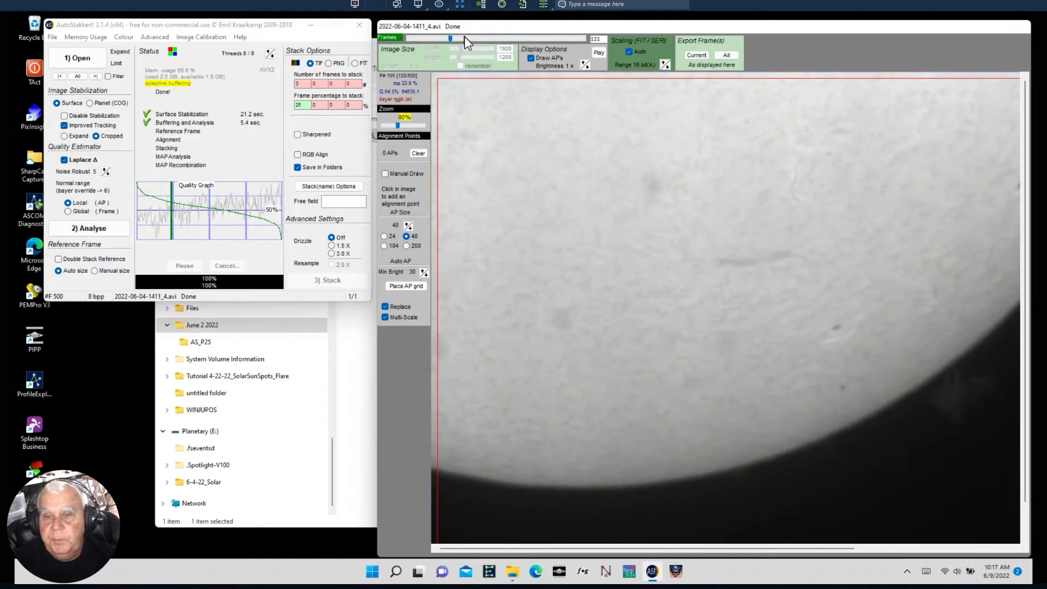
click(464, 38)
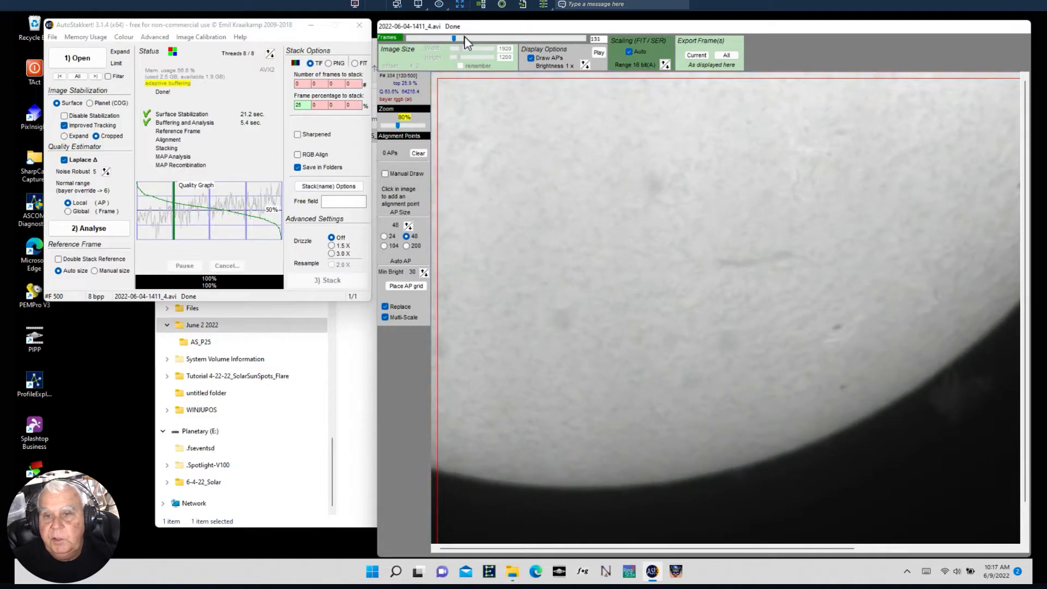
click(465, 39)
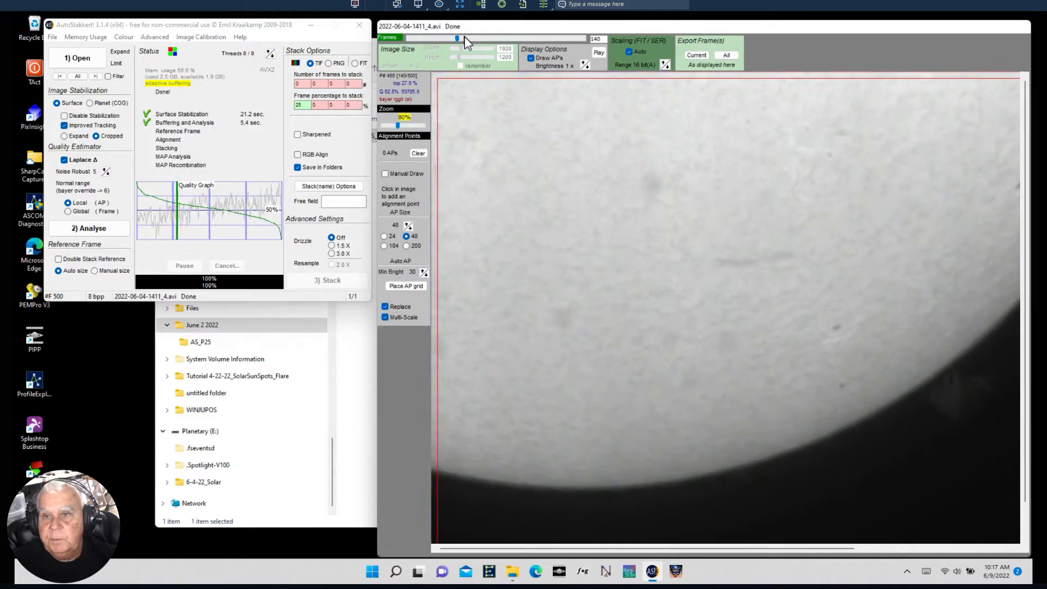
click(464, 38)
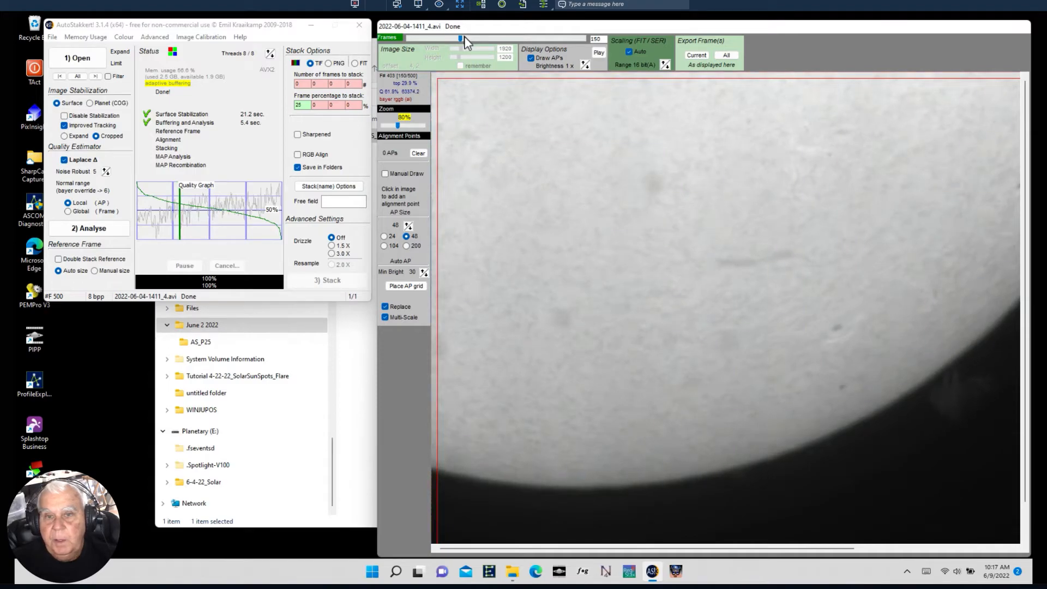
click(465, 38)
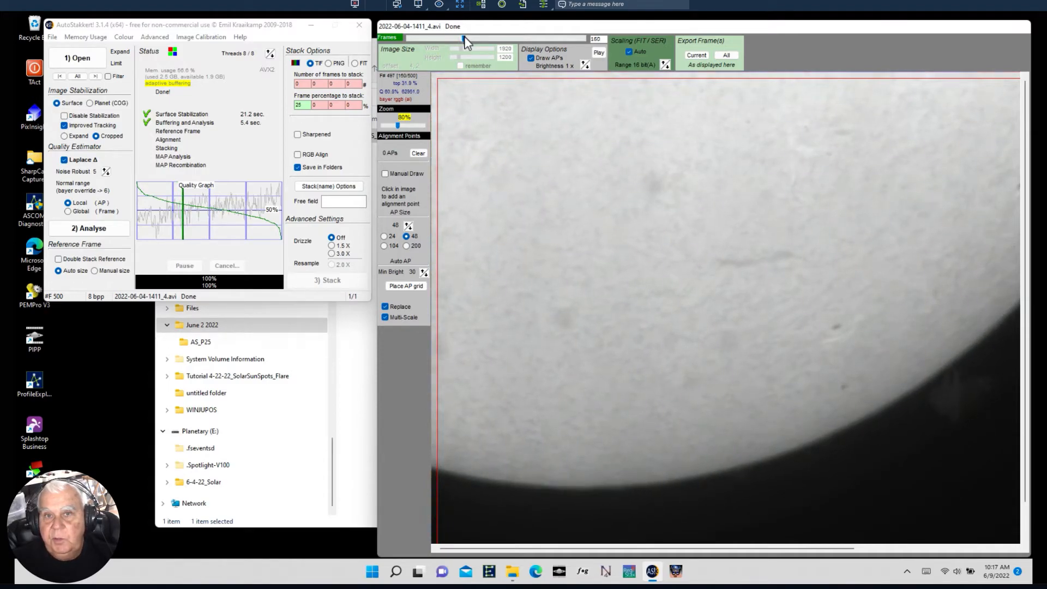
click(474, 39)
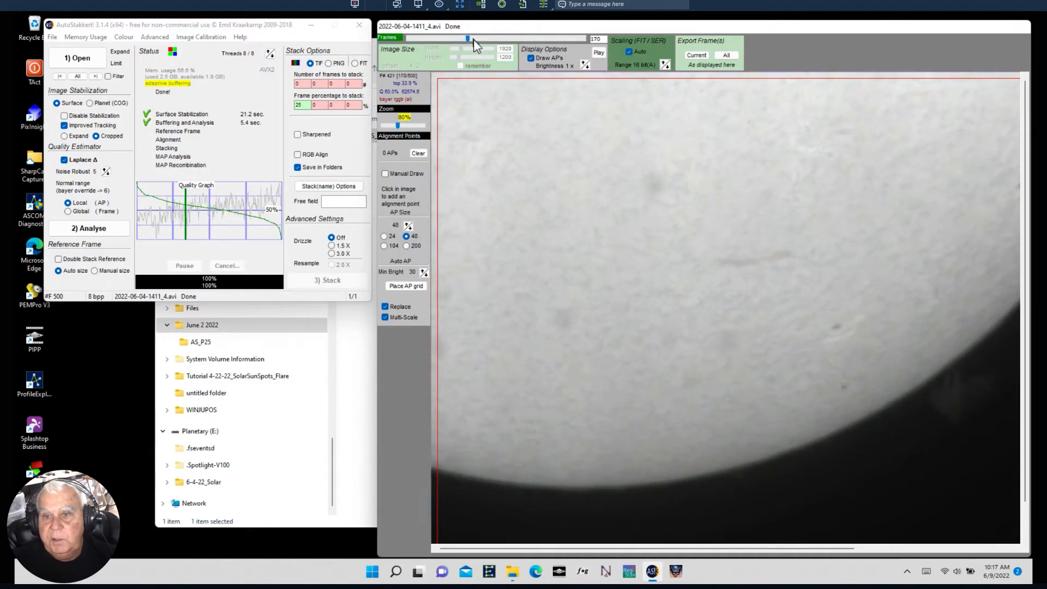
click(473, 40)
click(473, 40)
click(473, 39)
click(473, 39)
click(473, 40)
click(473, 39)
click(473, 39)
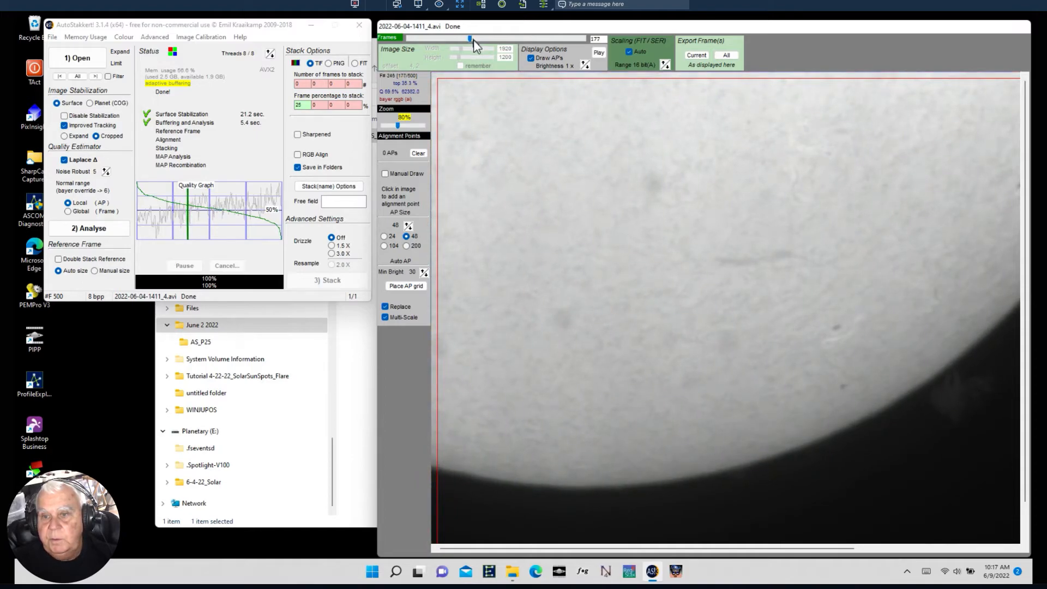
click(474, 39)
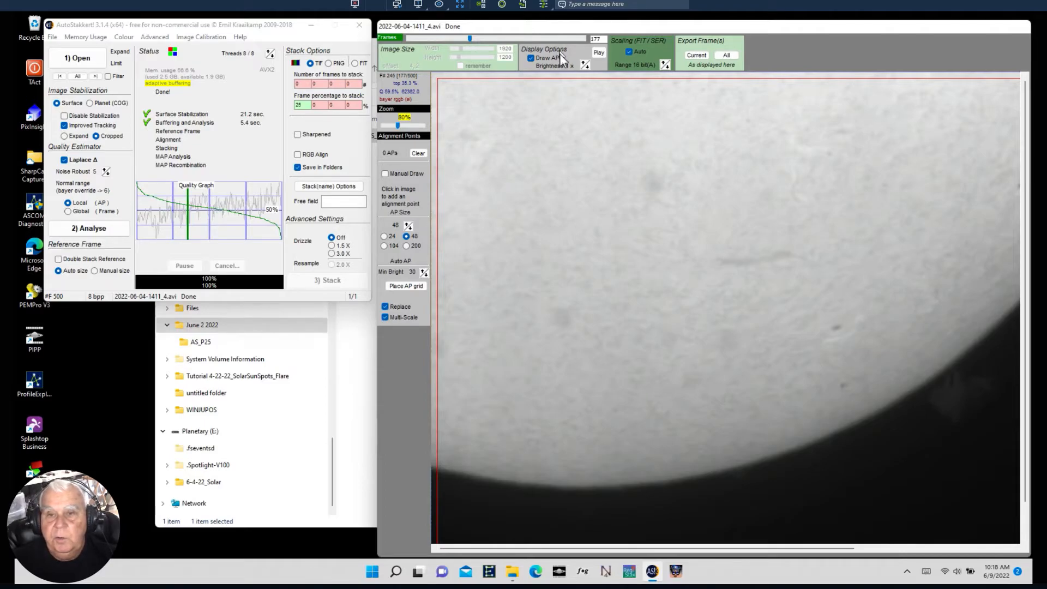
key(Left)
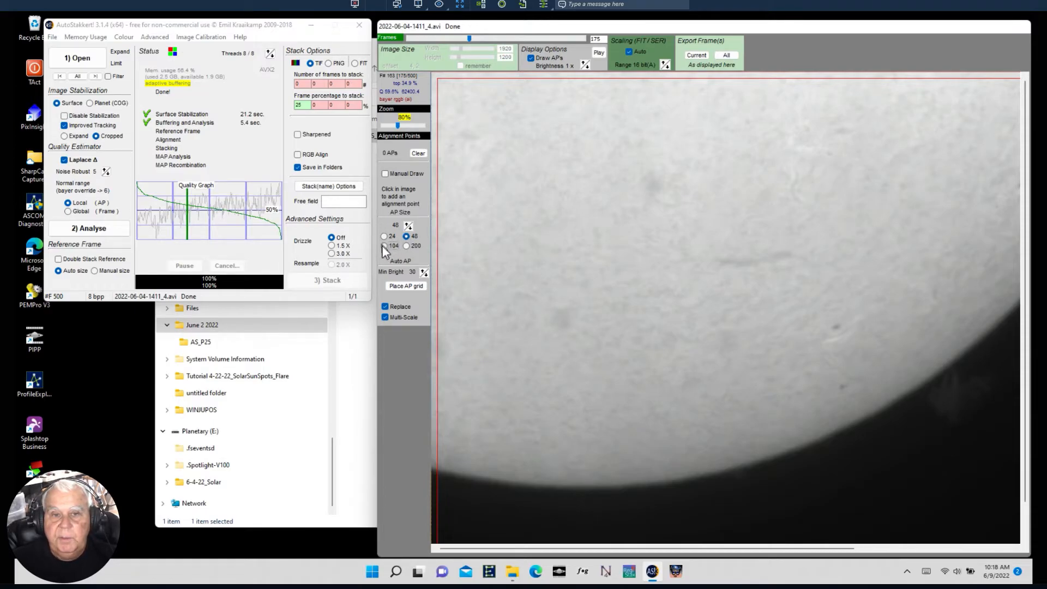
- Compare alignment point grids at AP sizes 104 and 64, keeping the size at 64 and clearing all placed points
click(407, 286)
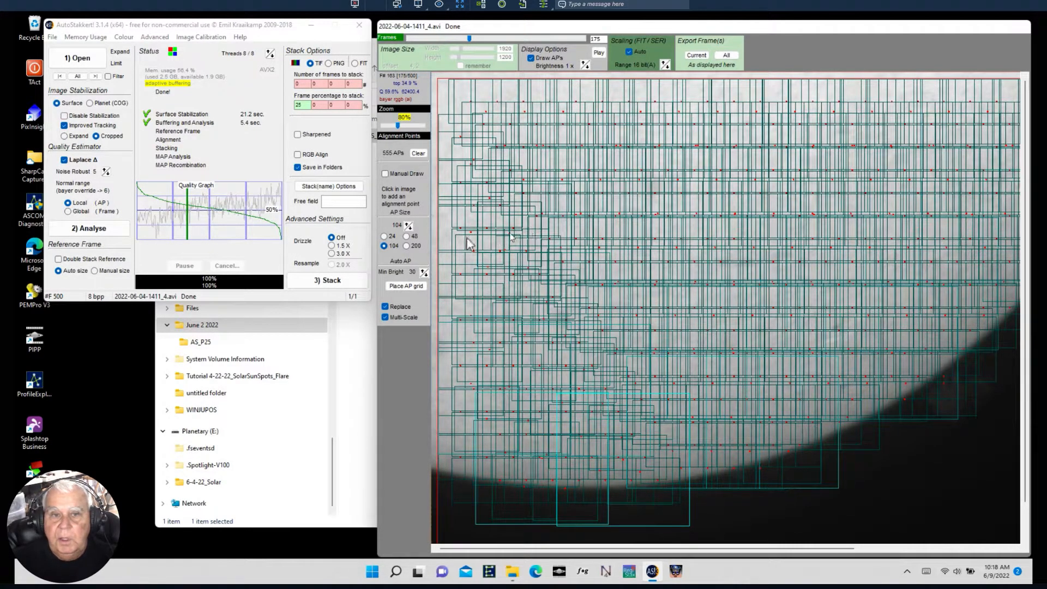
click(407, 236)
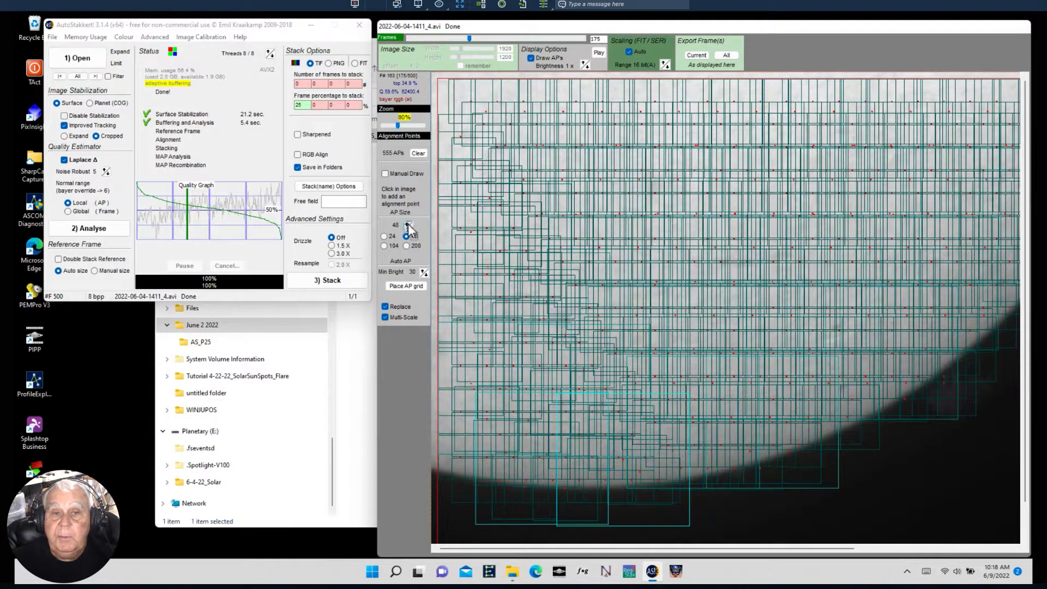
click(408, 225)
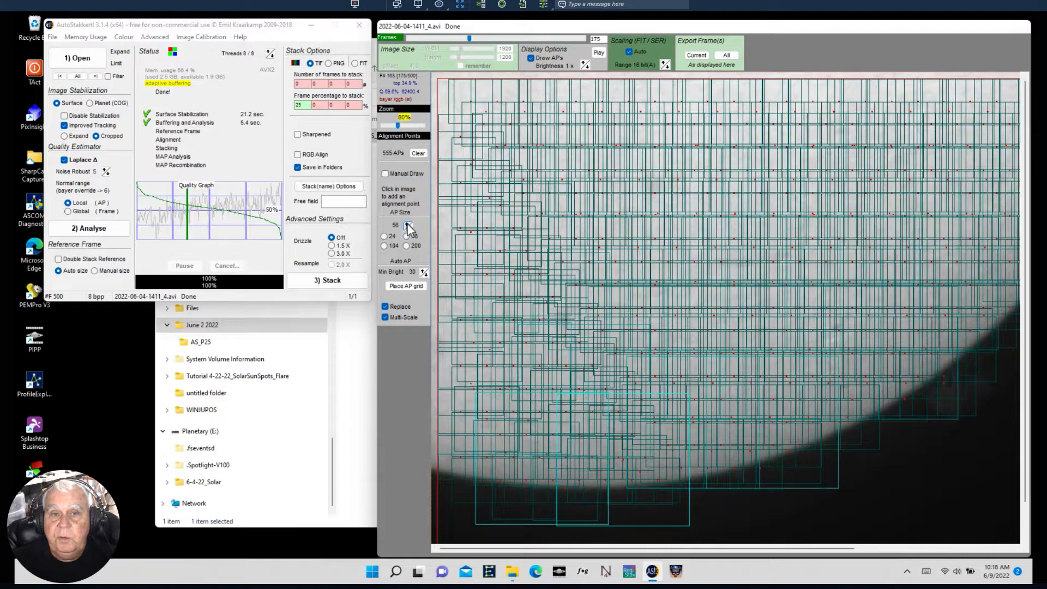
click(408, 225)
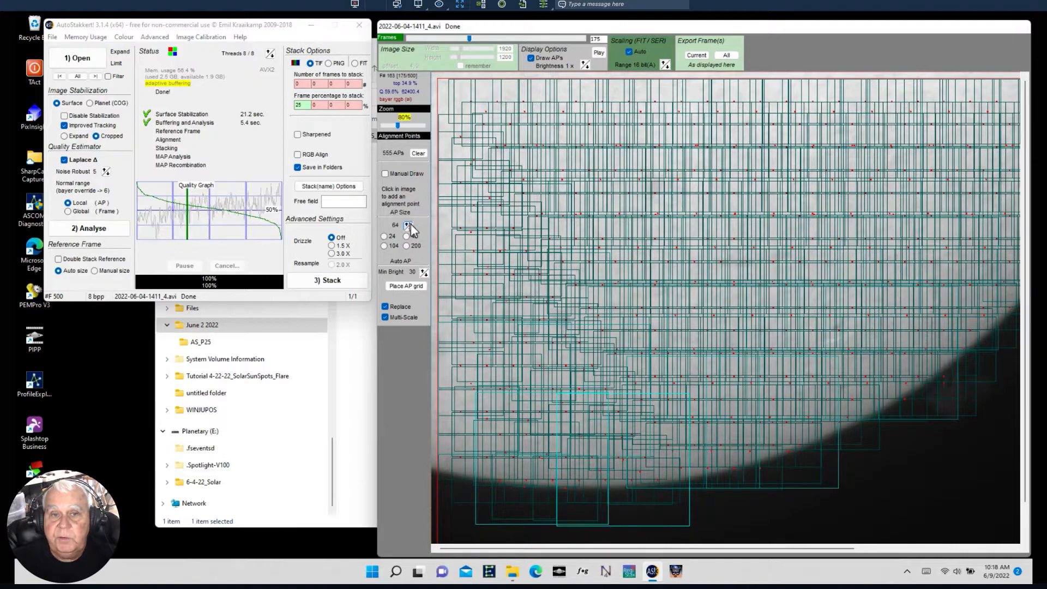
click(405, 285)
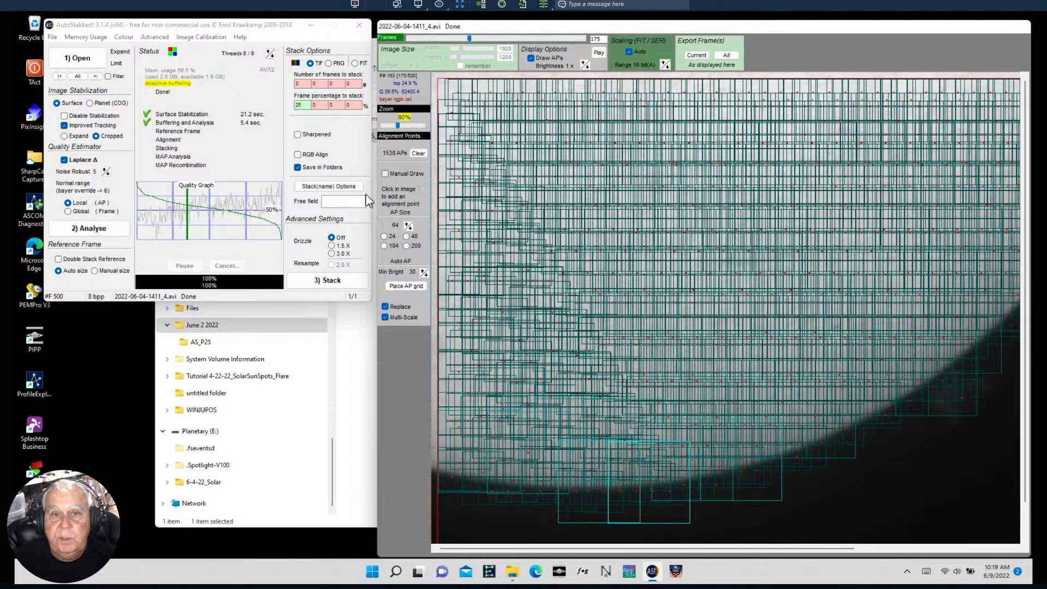
click(417, 154)
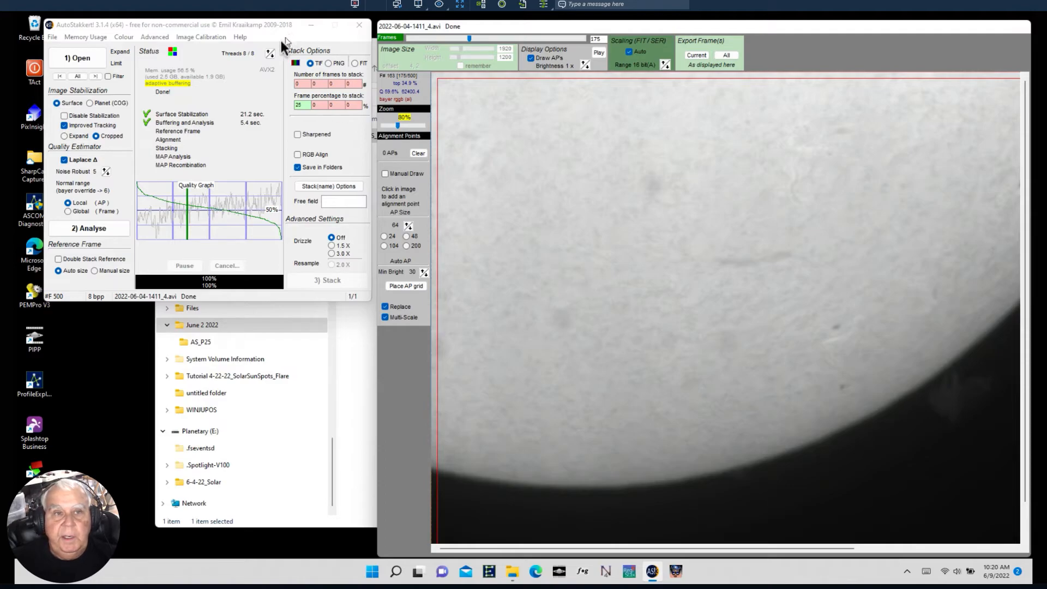
click(190, 35)
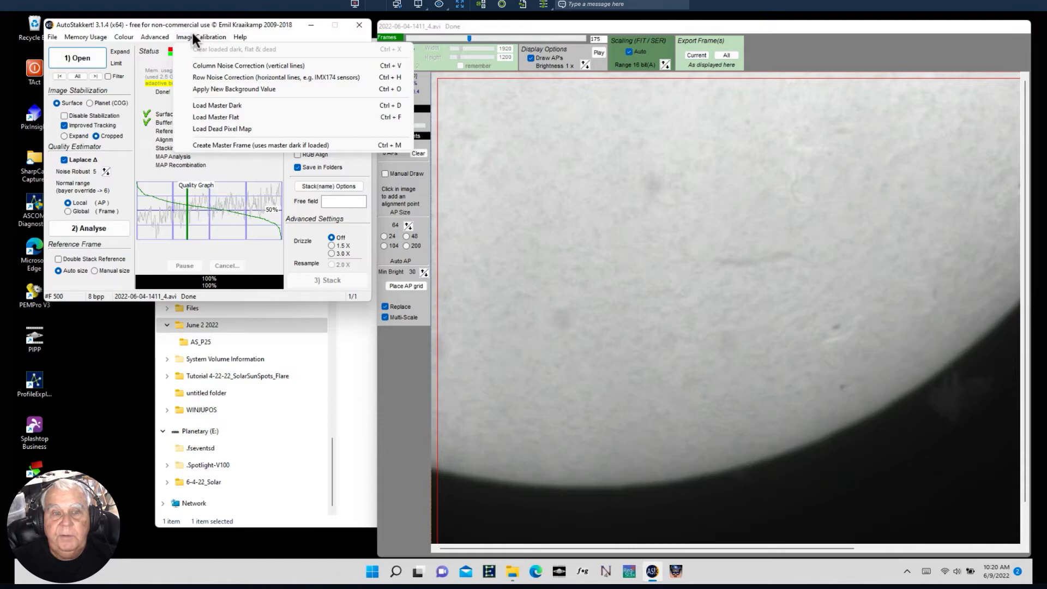
click(510, 122)
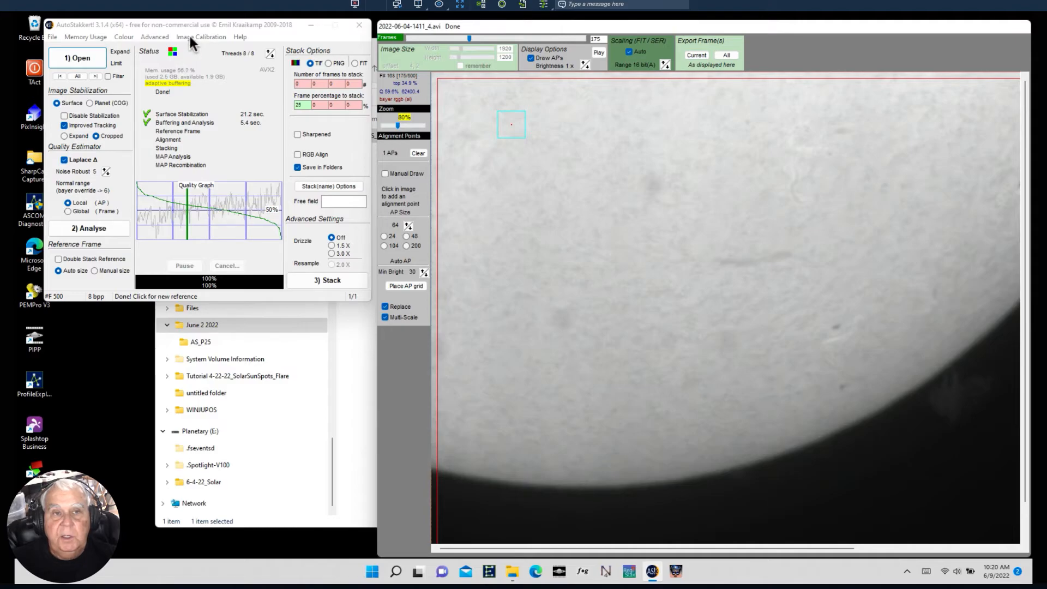
click(85, 56)
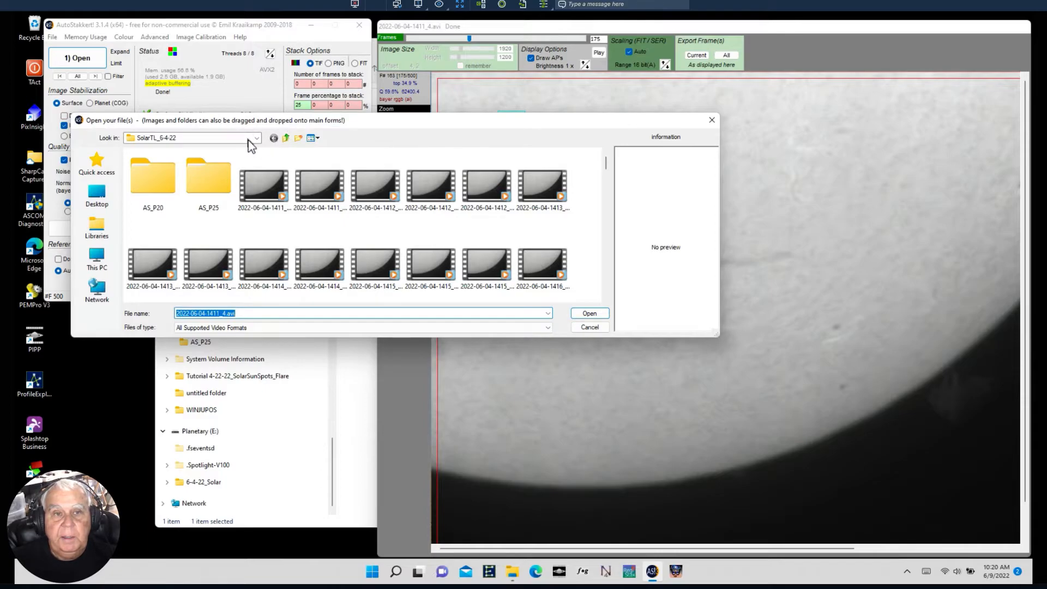
click(256, 138)
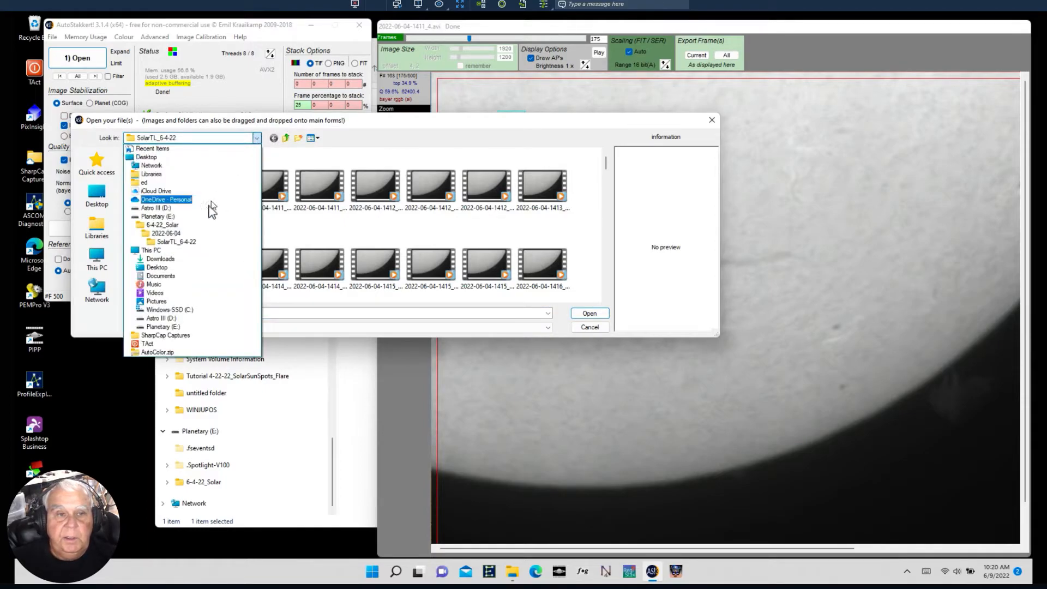
click(162, 225)
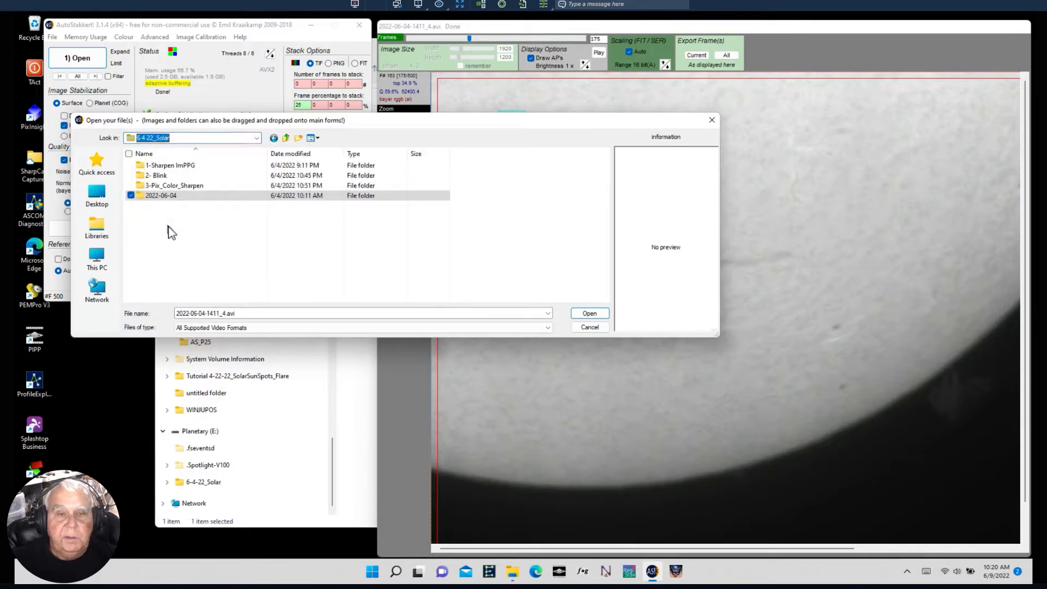
double_click(164, 196)
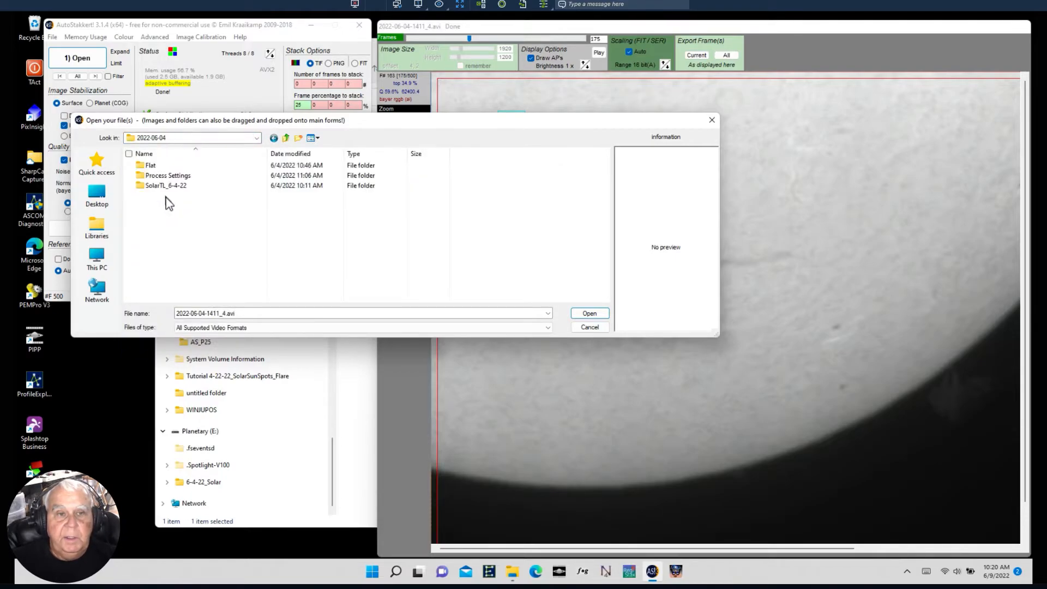
double_click(140, 165)
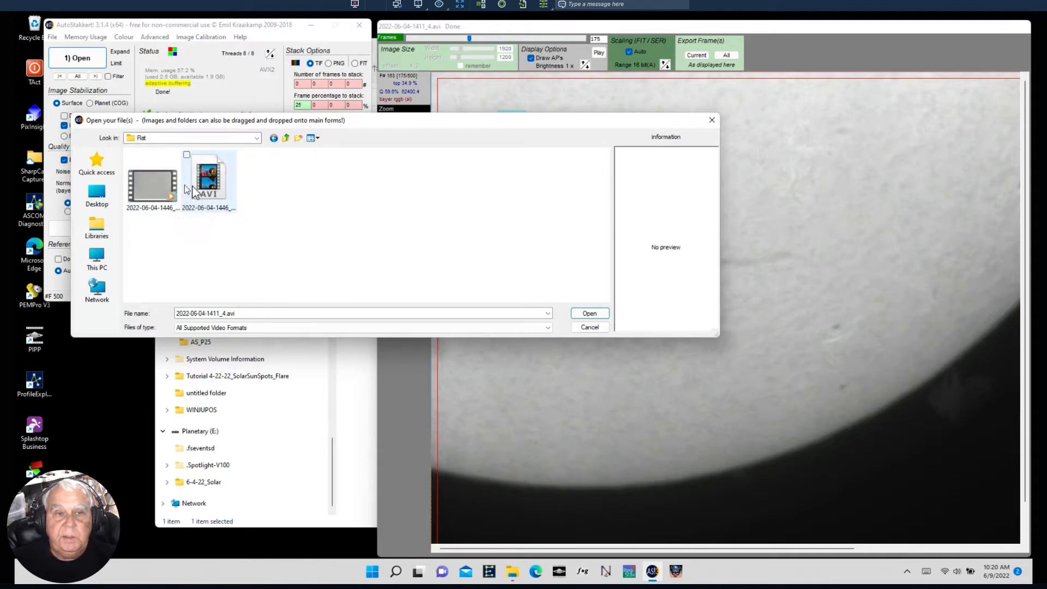
click(209, 180)
click(590, 312)
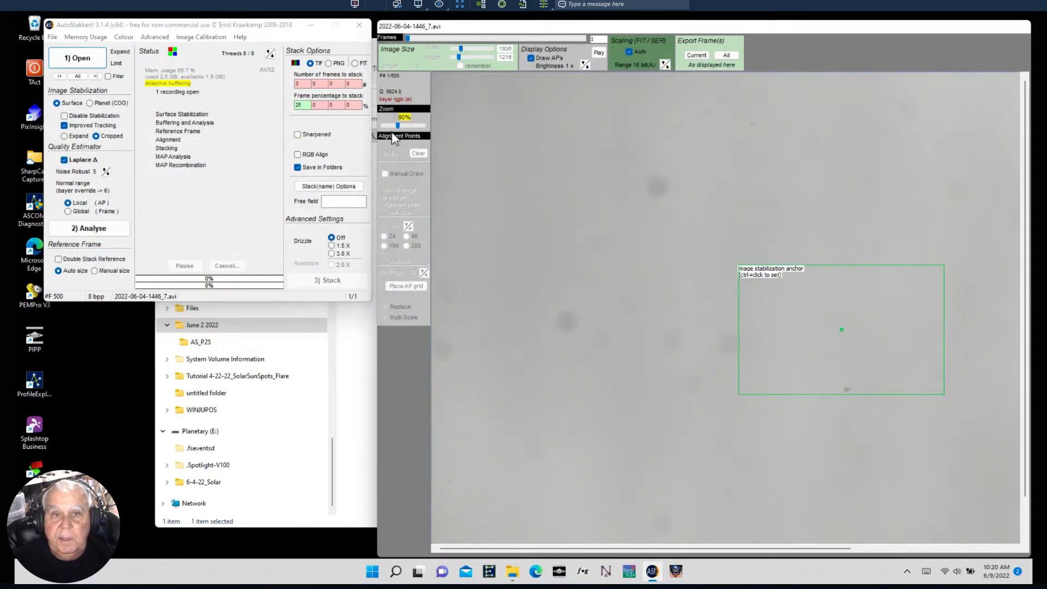
- Create a master frame from the opened flat recording and save it as 2MasterFlat.tif in the Flat folder
drag(399, 129, 394, 126)
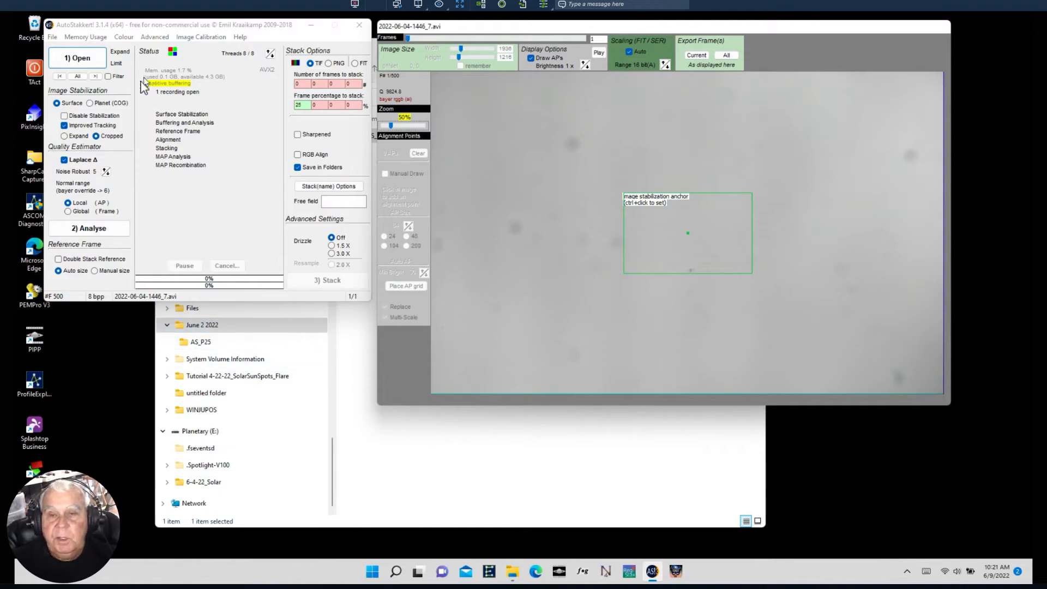
click(200, 38)
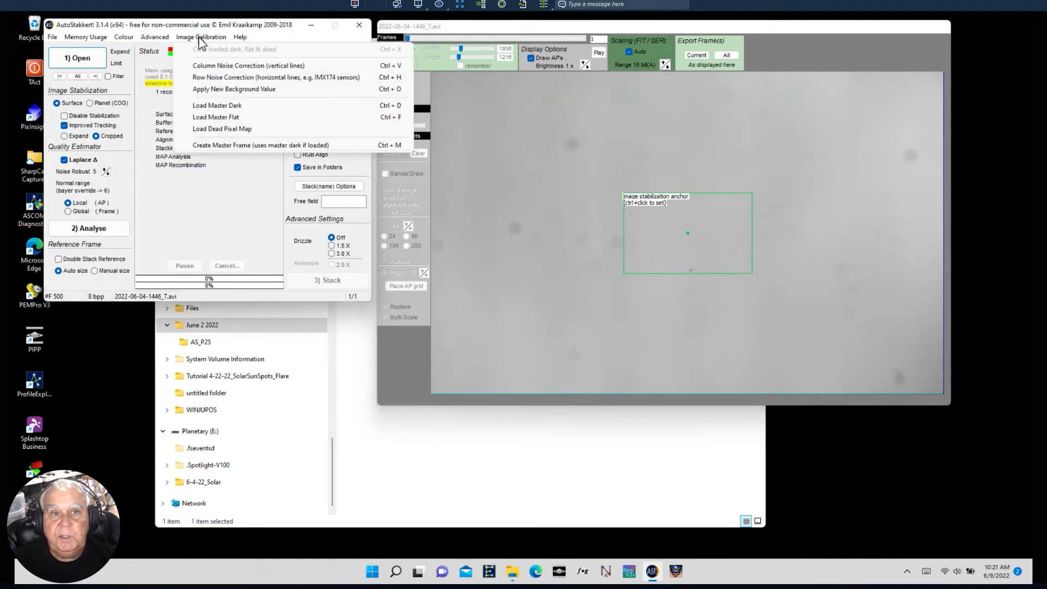
click(240, 145)
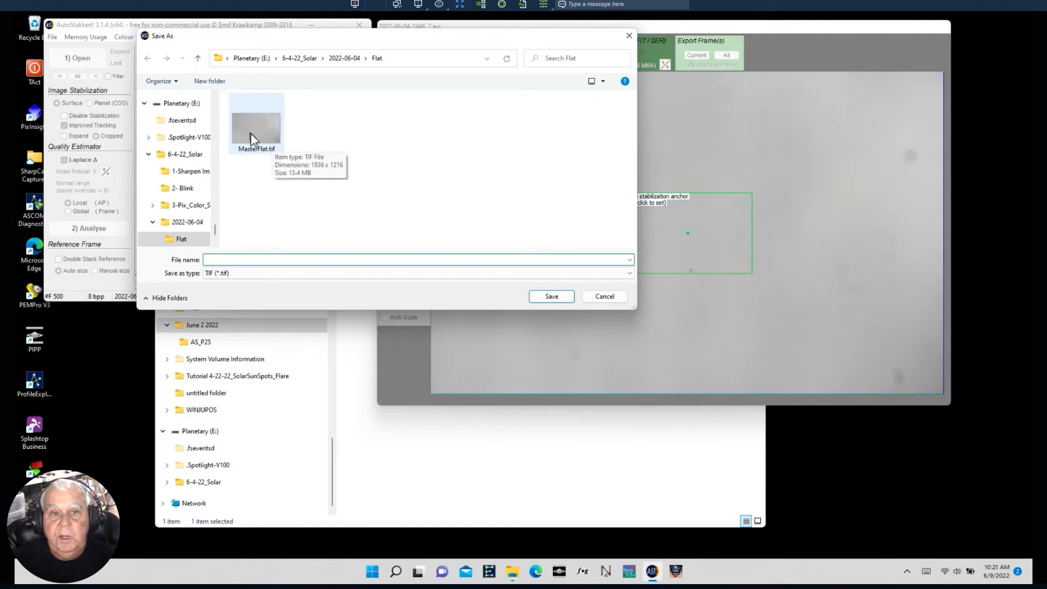
click(256, 134)
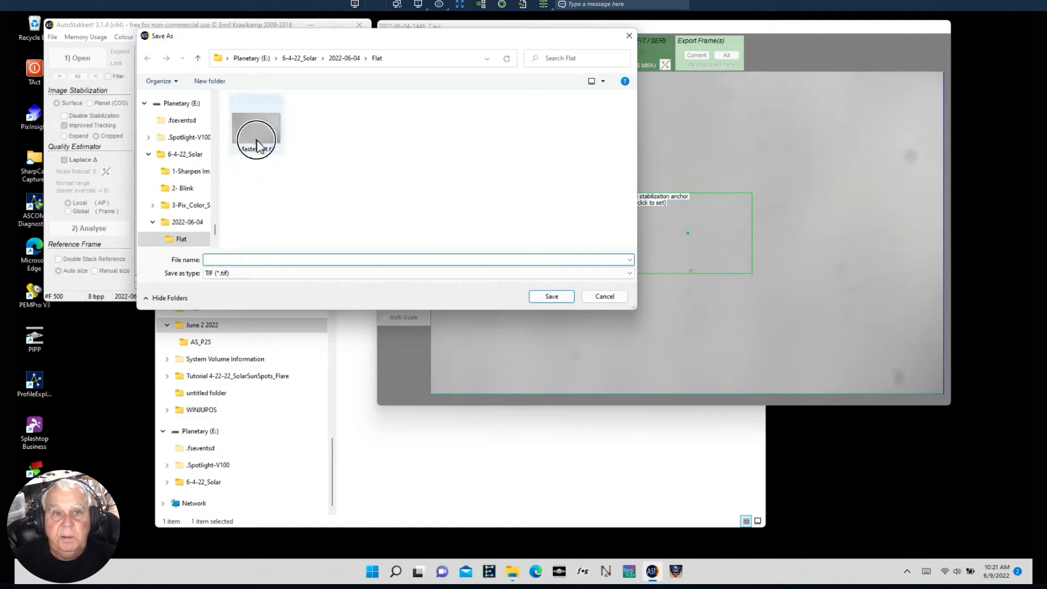
click(229, 256)
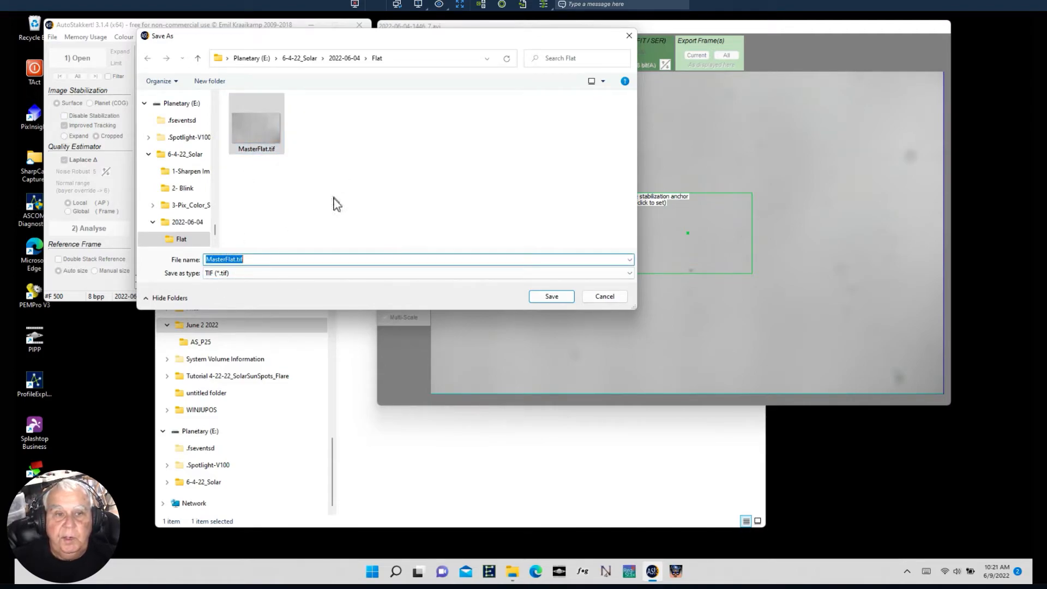
key(Home)
text(2)
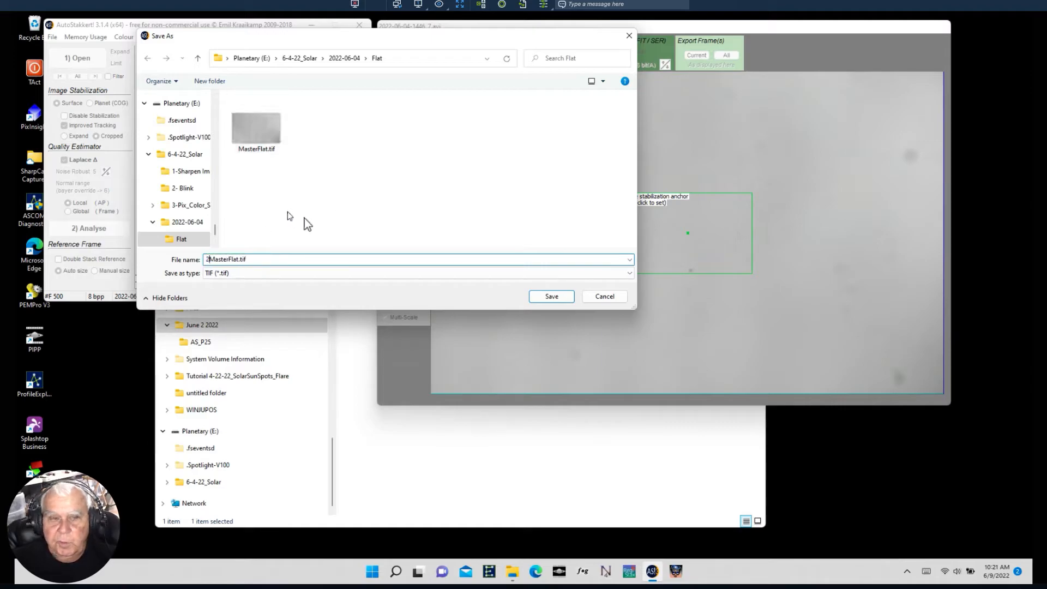
click(552, 297)
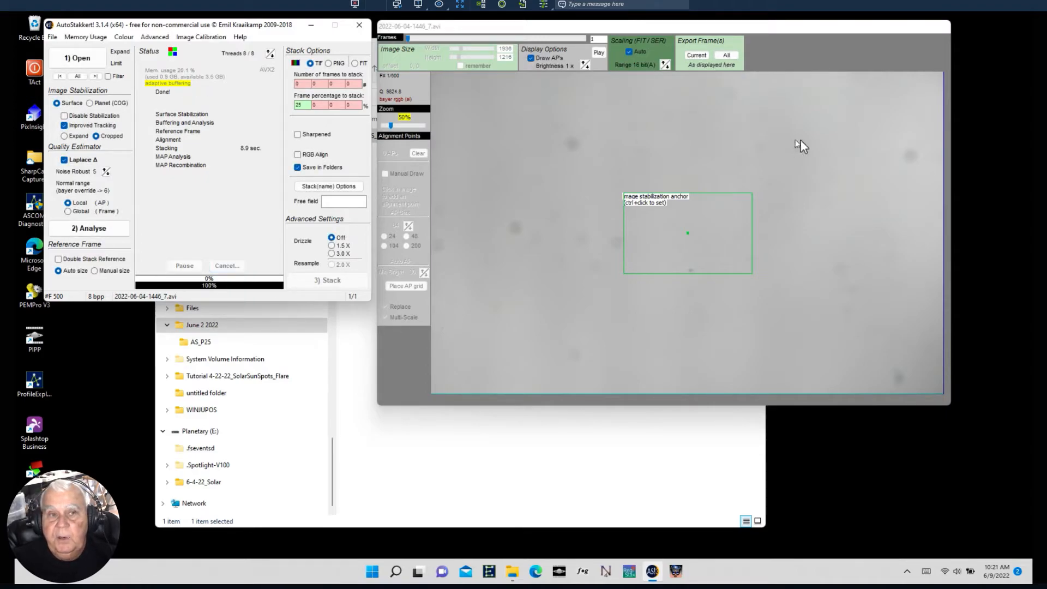
click(80, 59)
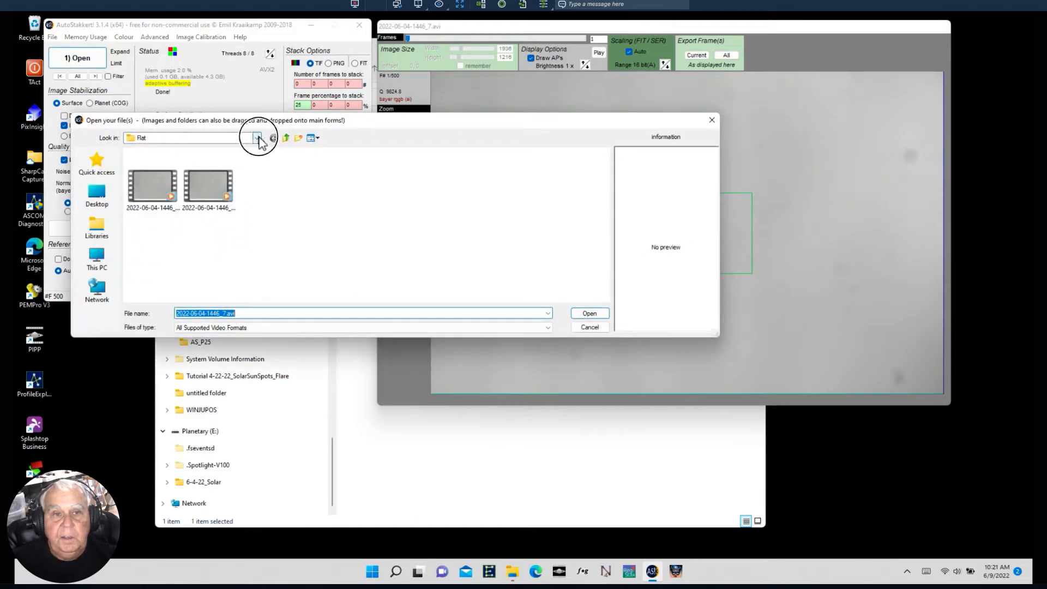
click(256, 138)
click(165, 234)
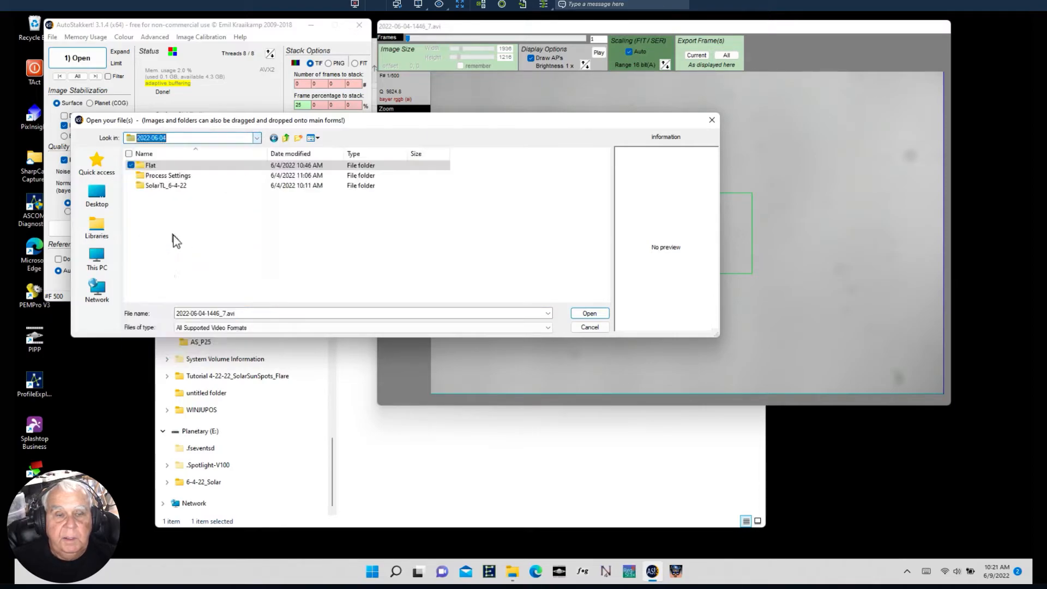
double_click(159, 186)
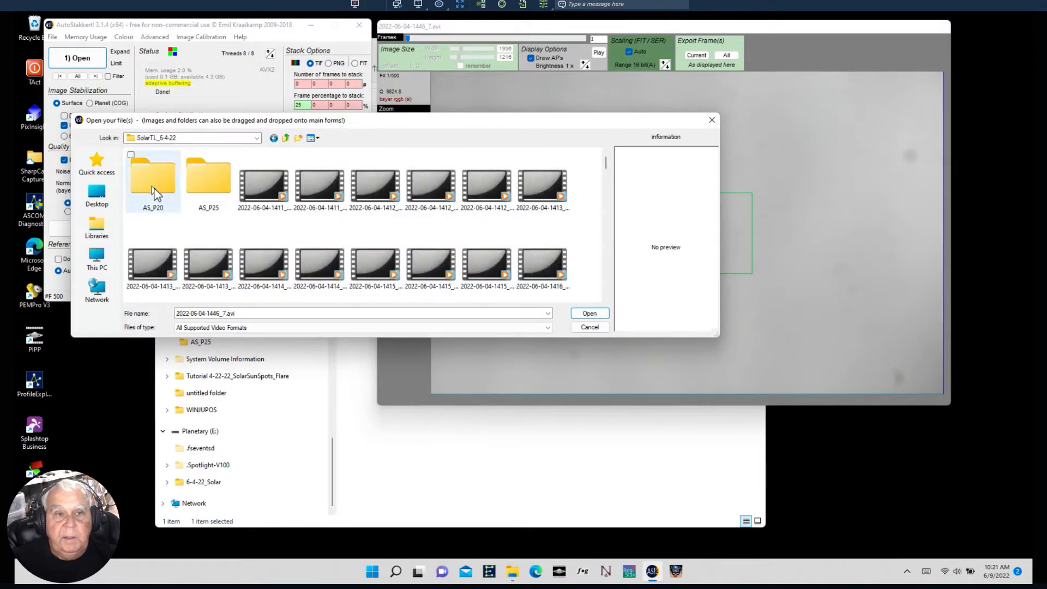
click(268, 193)
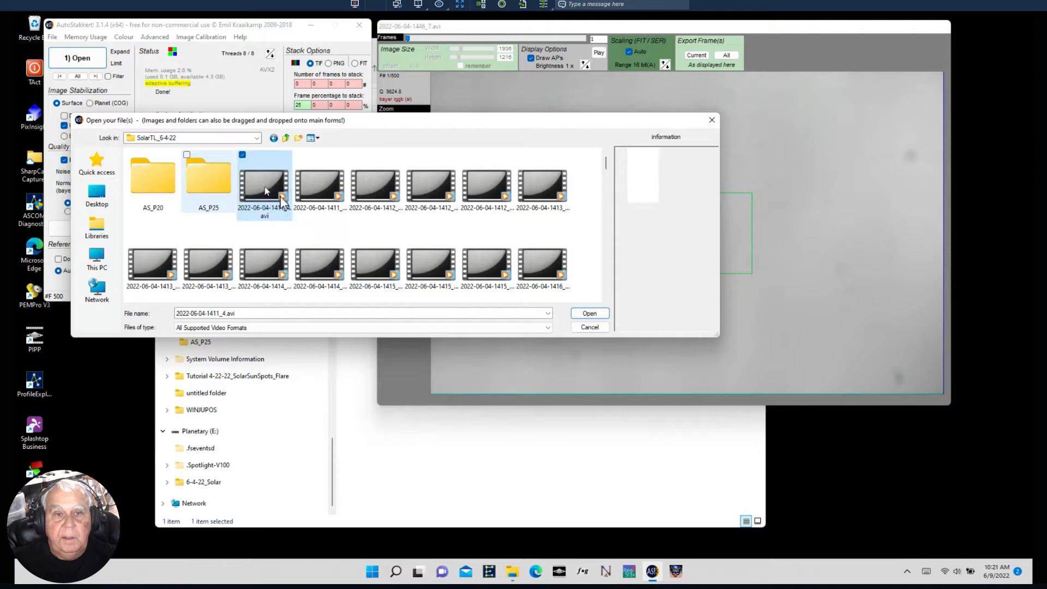
click(591, 314)
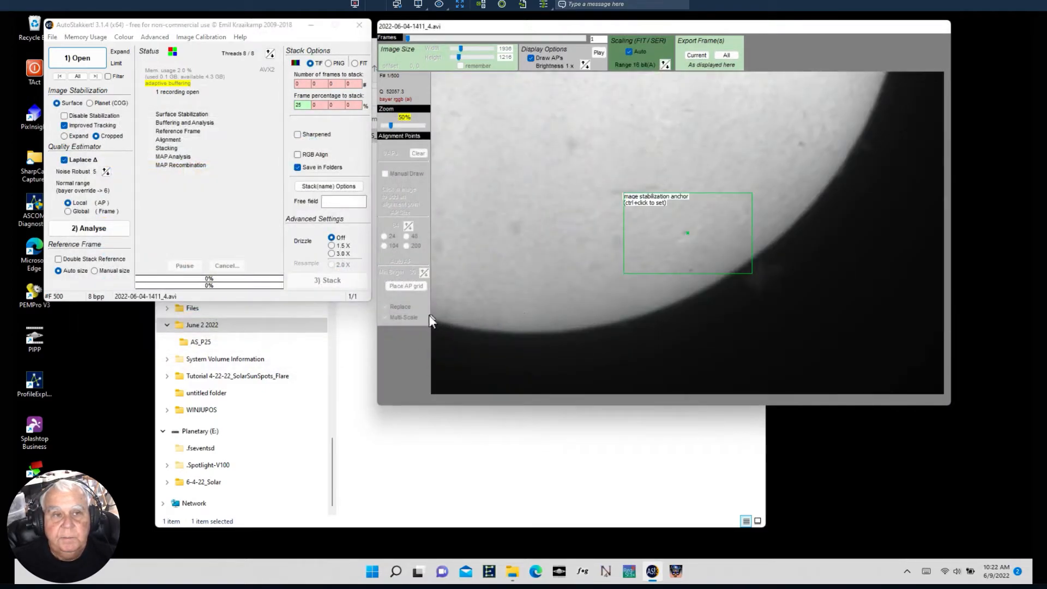
click(93, 229)
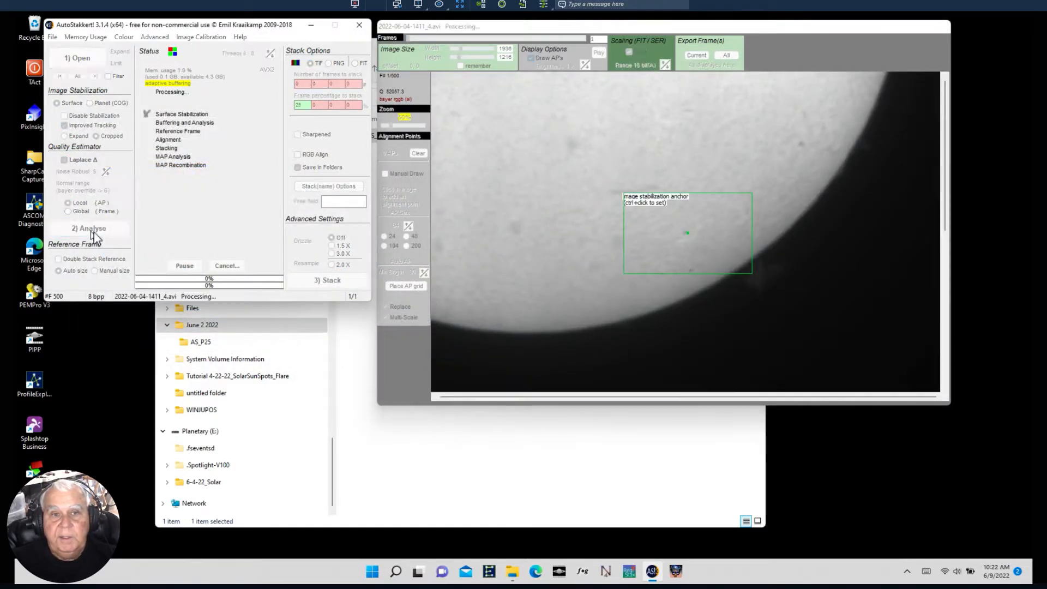
- In ImPPG, save the processing settings as 6-2-22_Process Settings in the June 2 2022 folder and check the batch processing list
click(433, 307)
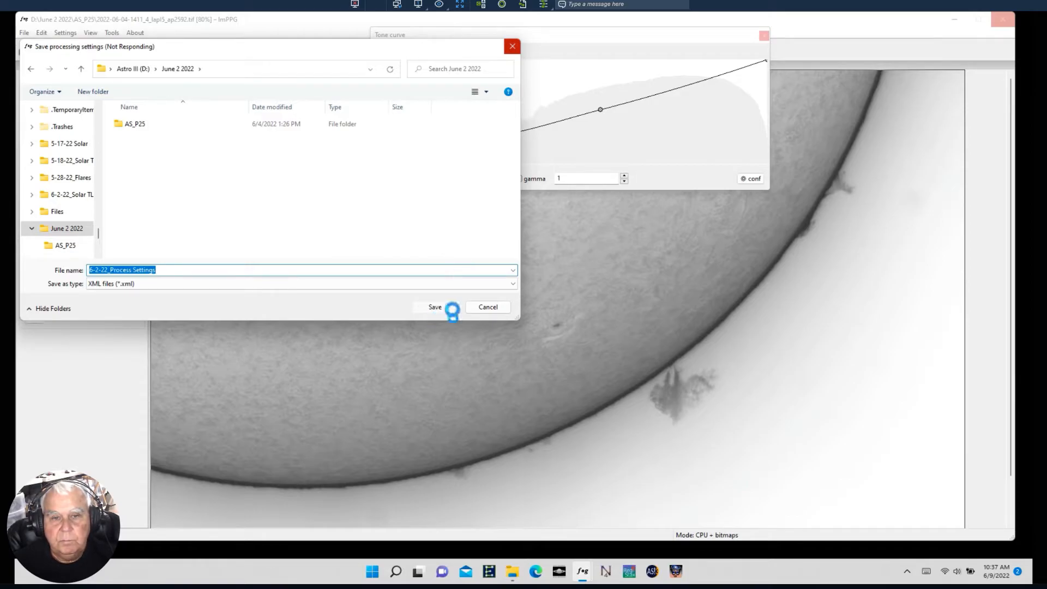
click(452, 308)
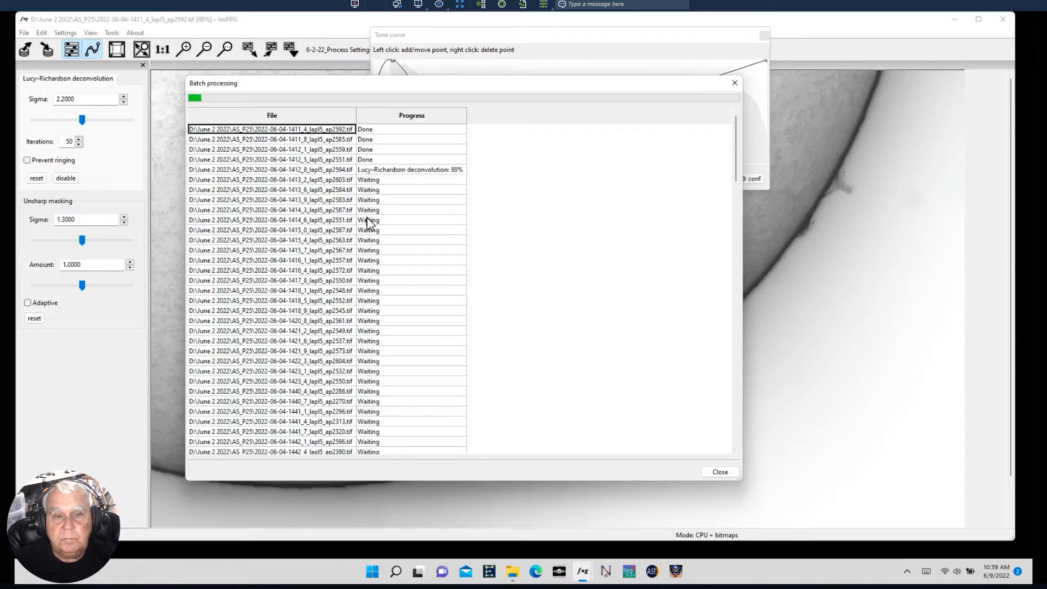
scroll(360, 252, down, 1)
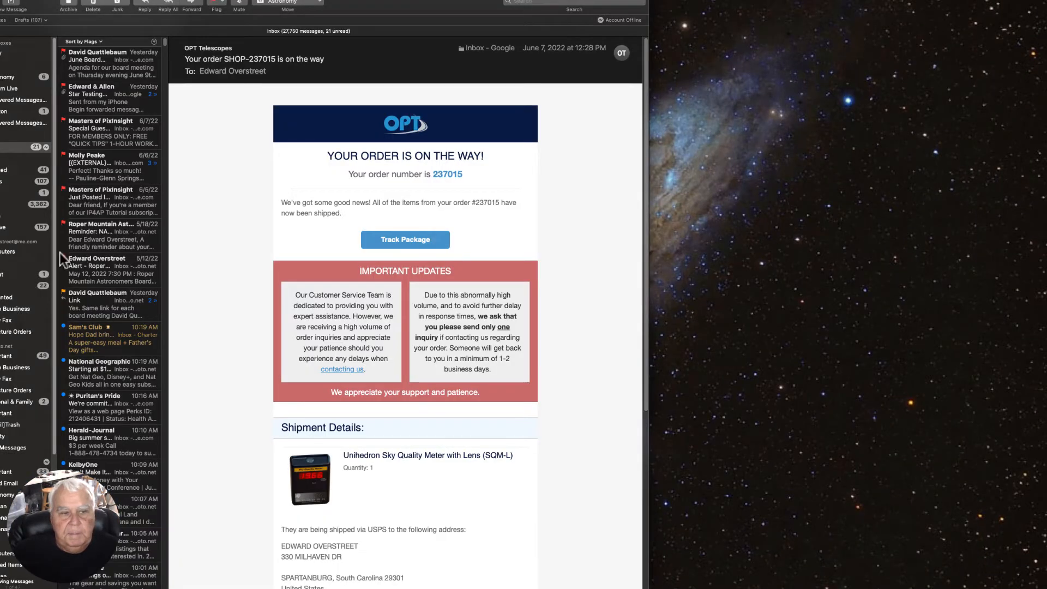
- In Mail, view the Sam's Club message in its own window, close that window and delete the message
double_click(86, 338)
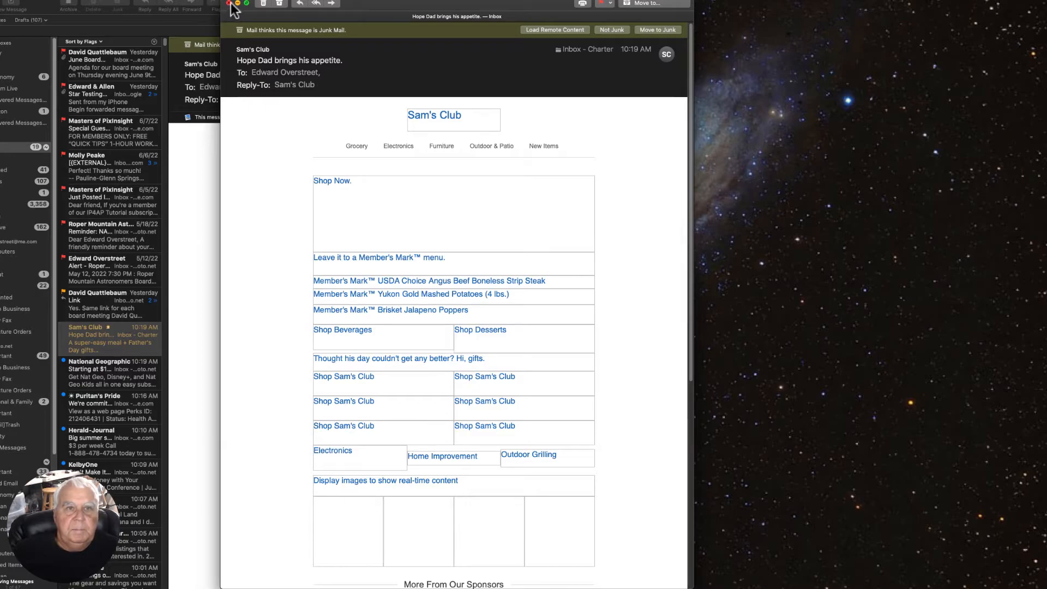
click(229, 4)
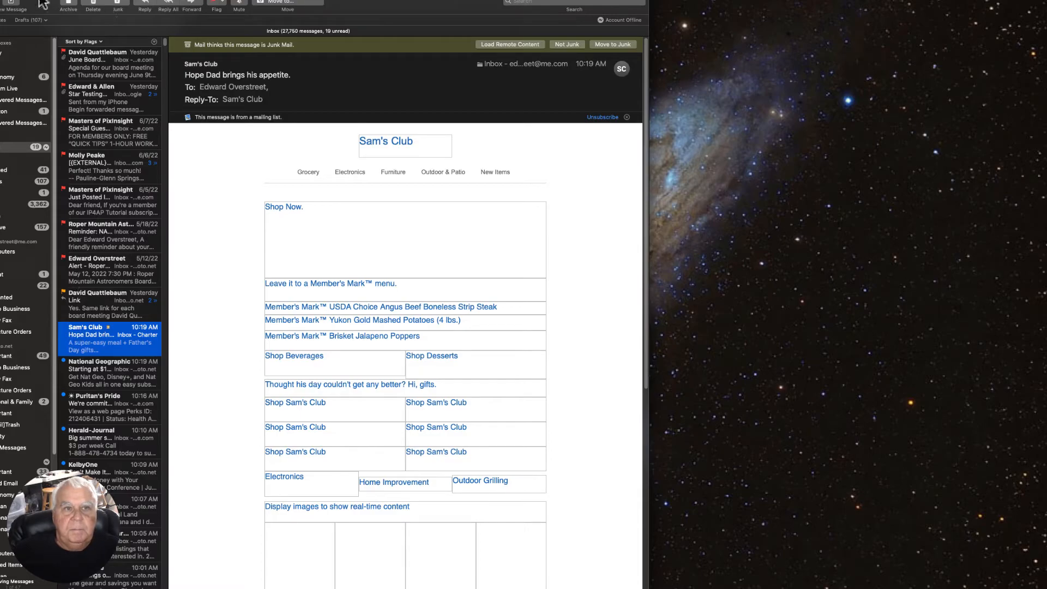
click(94, 5)
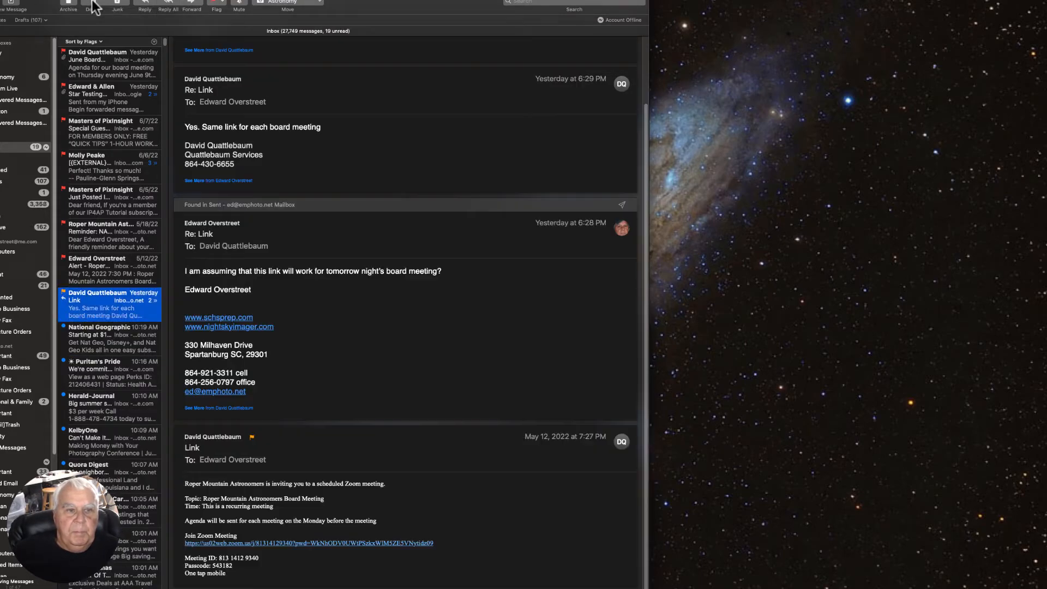
- Delete the run of promotional inbox messages below the flagged ones, from National Geographic through iStock
click(82, 337)
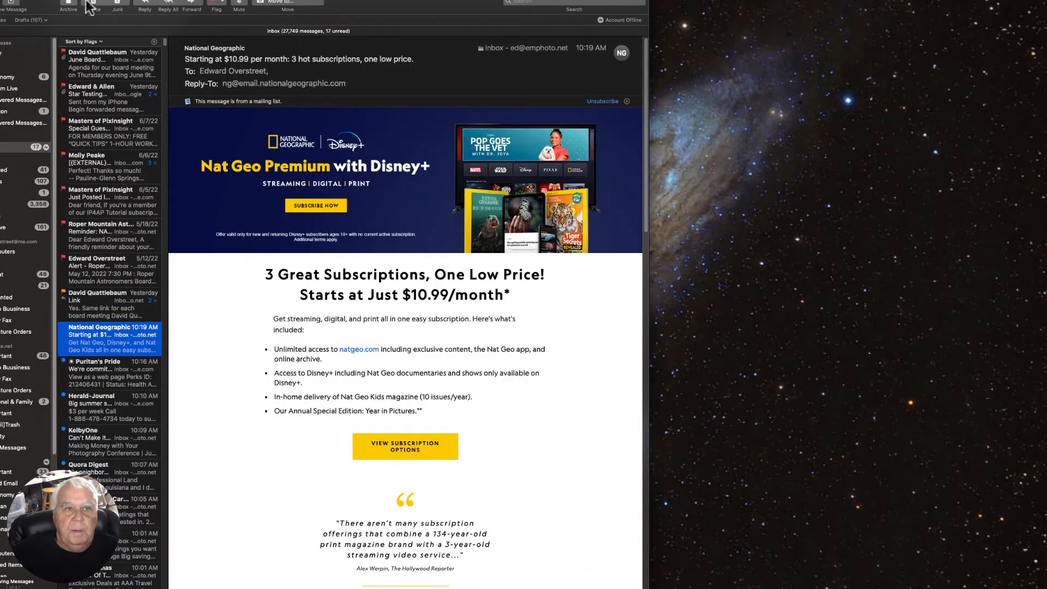
click(92, 6)
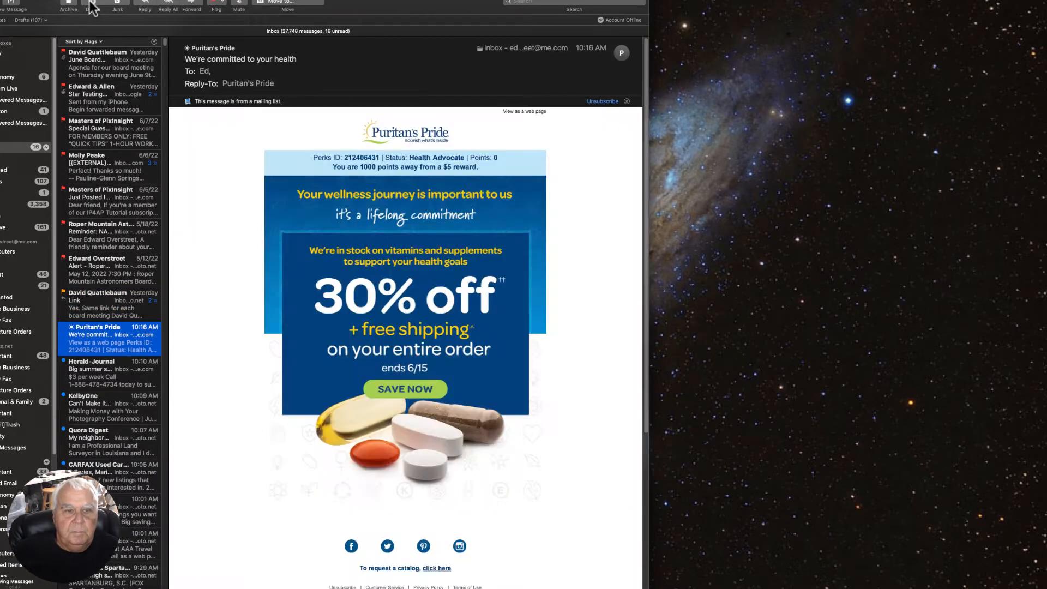
click(92, 6)
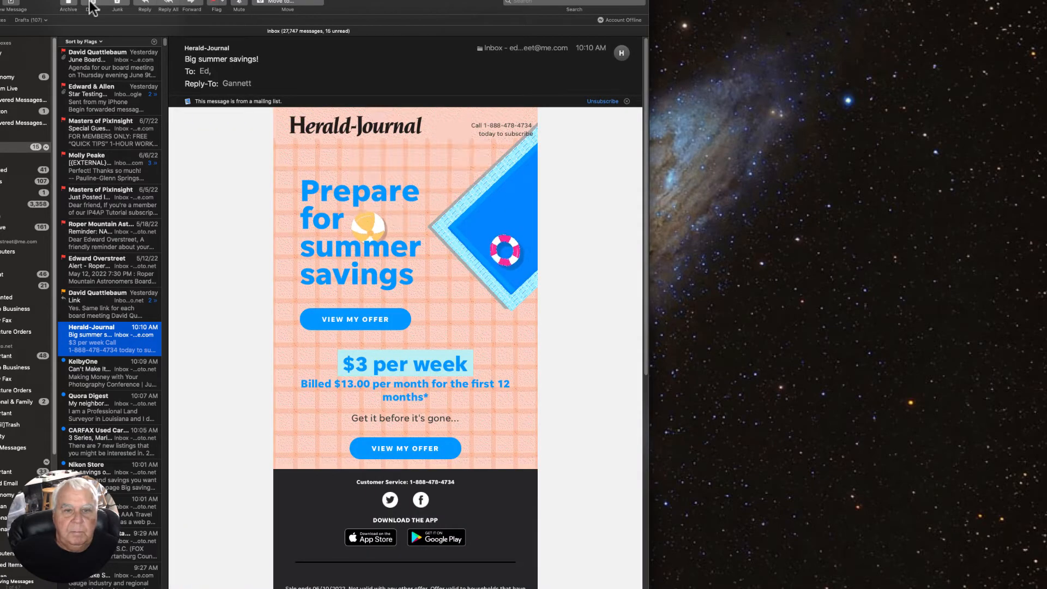
click(93, 7)
click(93, 6)
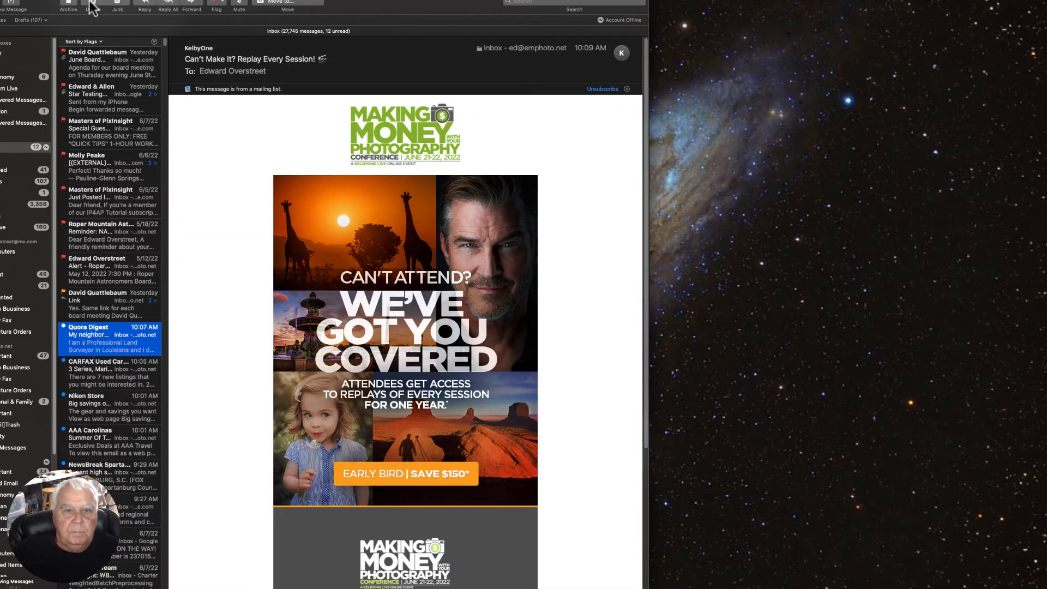
click(92, 7)
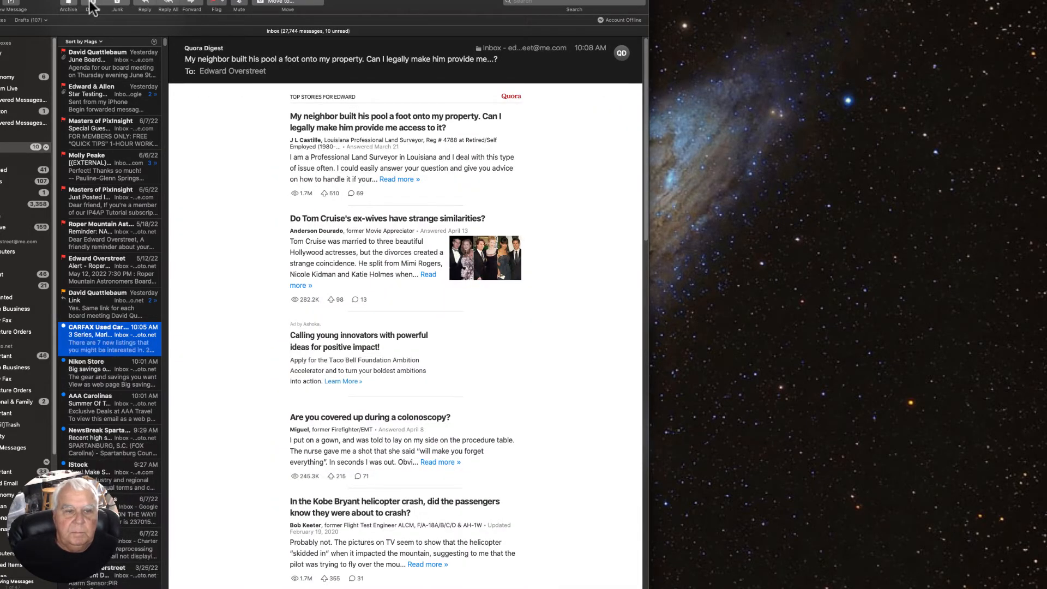
click(92, 7)
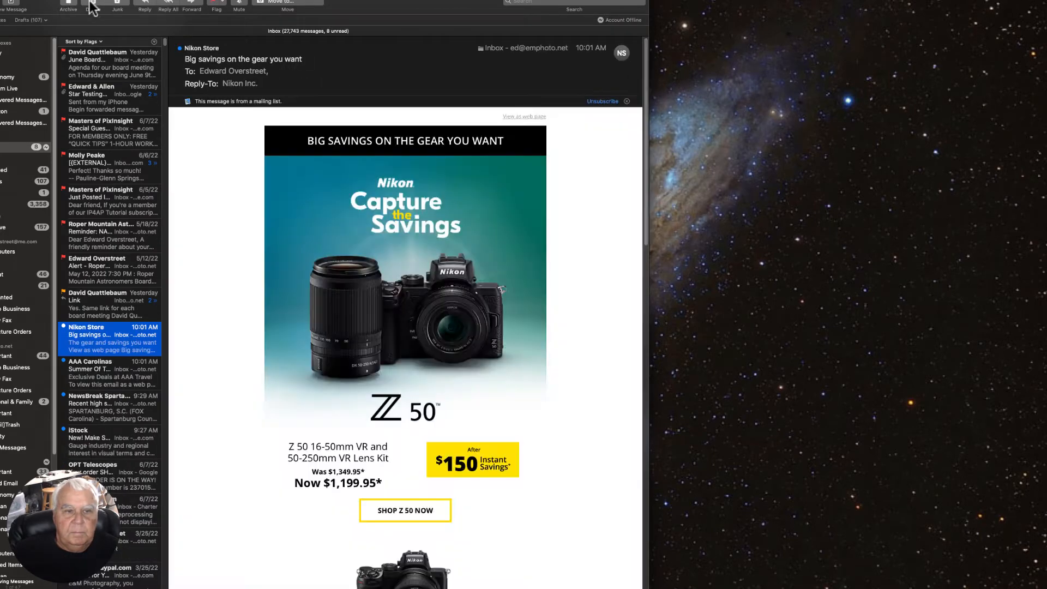
click(93, 6)
click(93, 6)
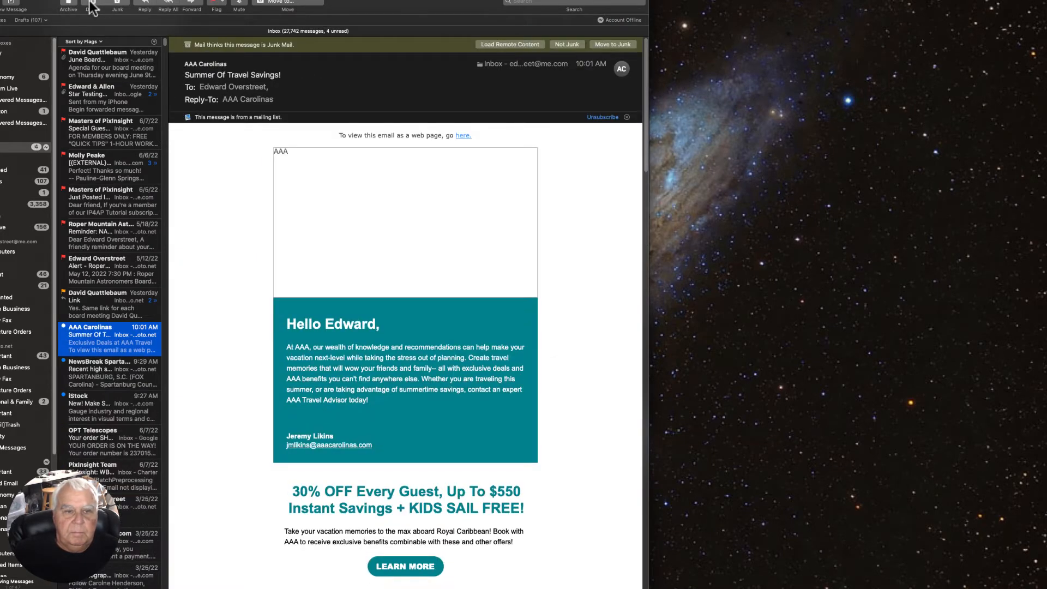
click(93, 6)
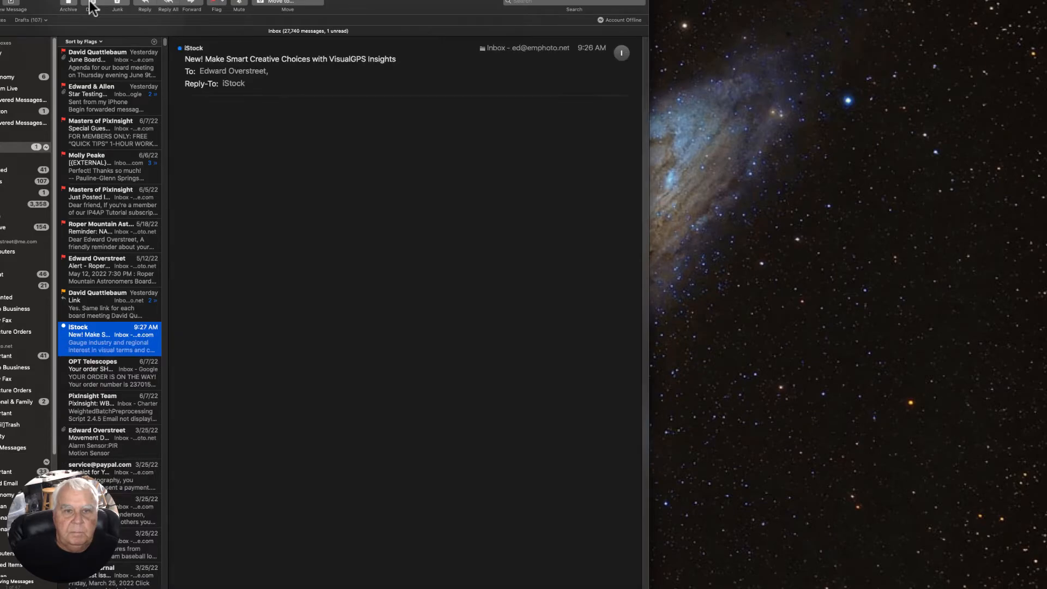
click(93, 7)
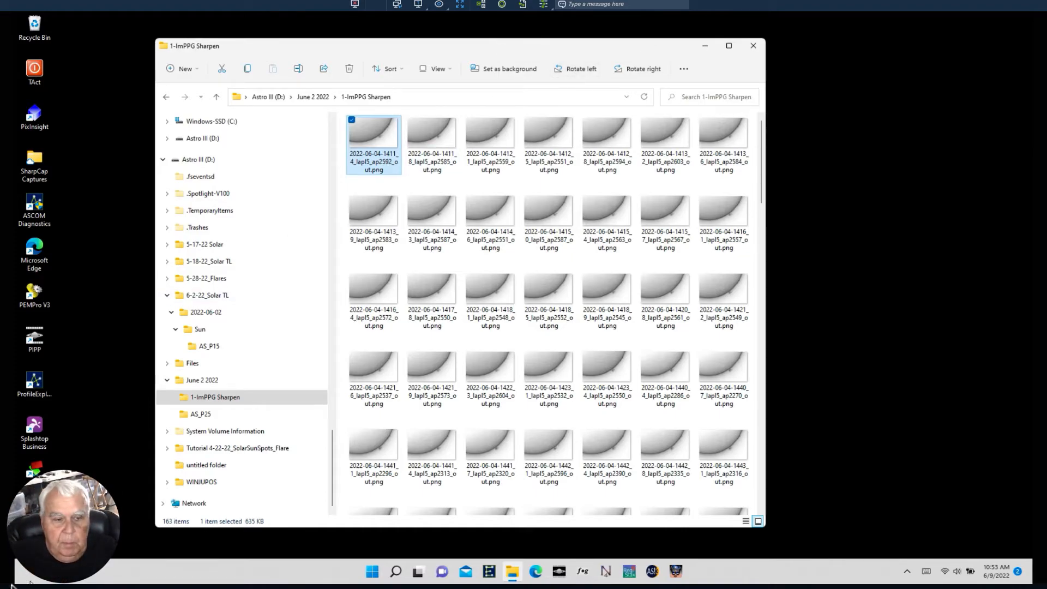
mouse_move(3, 587)
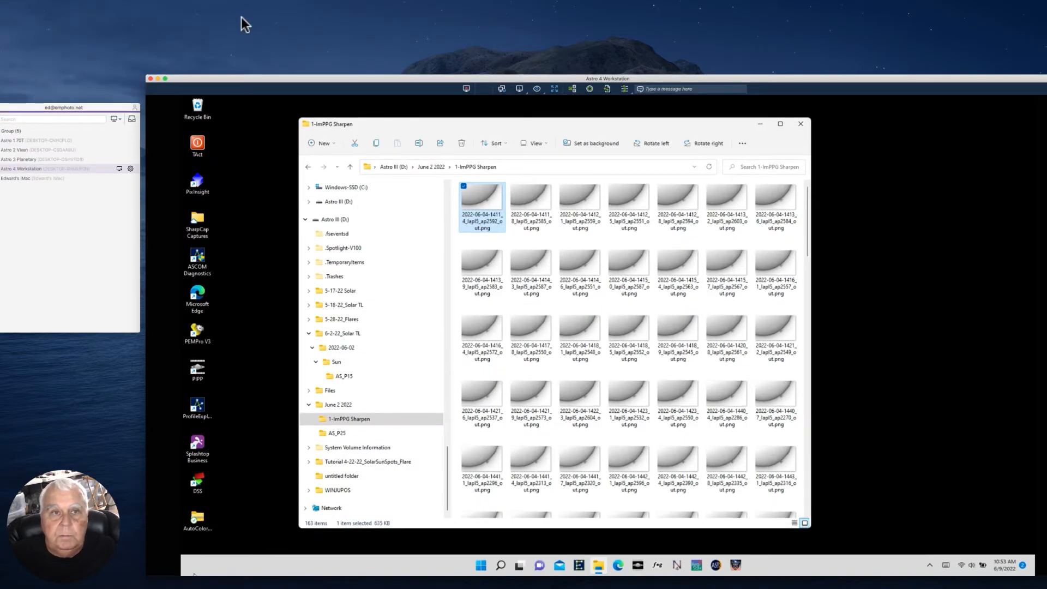
click(620, 2)
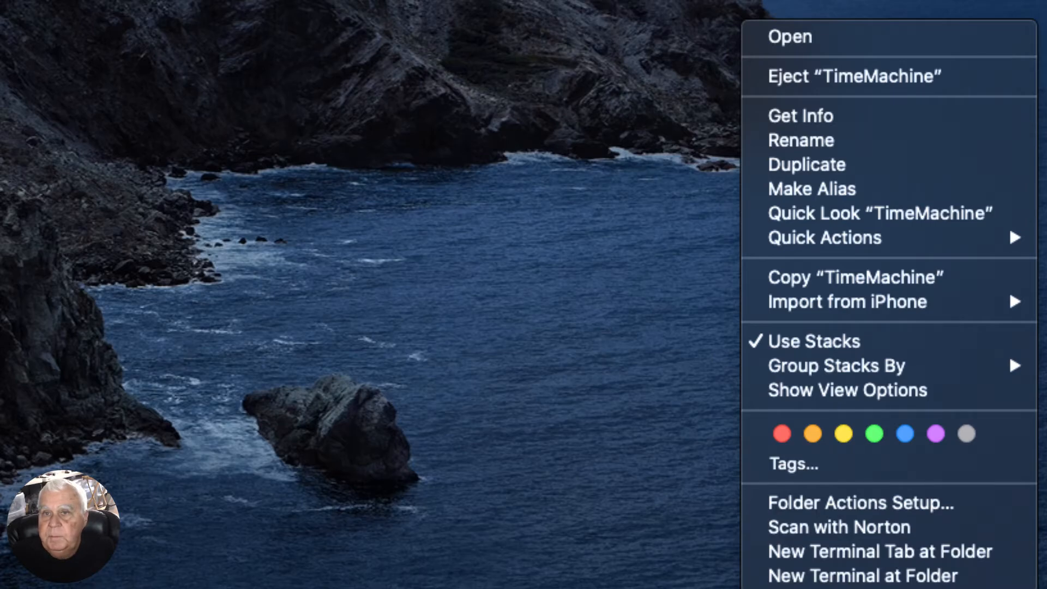
click(415, 279)
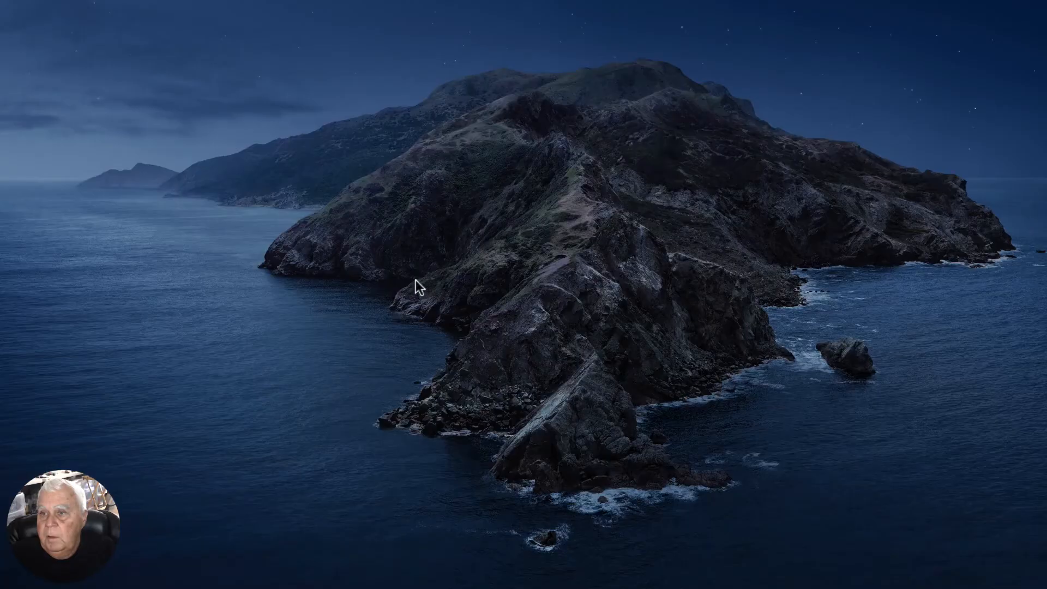
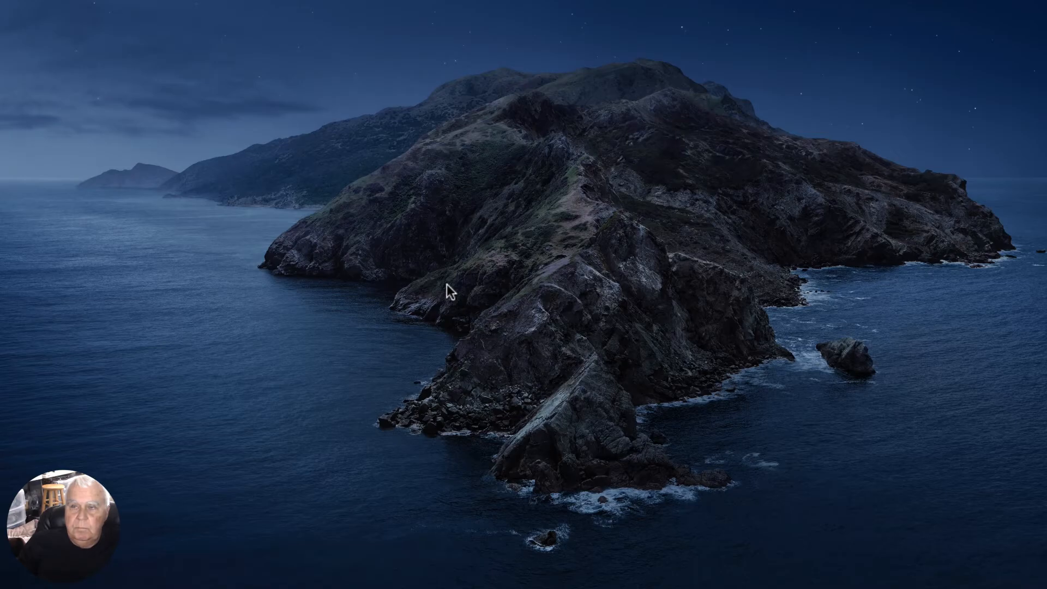
- Open File Explorer on the Astro 4 Workstation and arrange its two windows so both folder trees are accessible
click(751, 64)
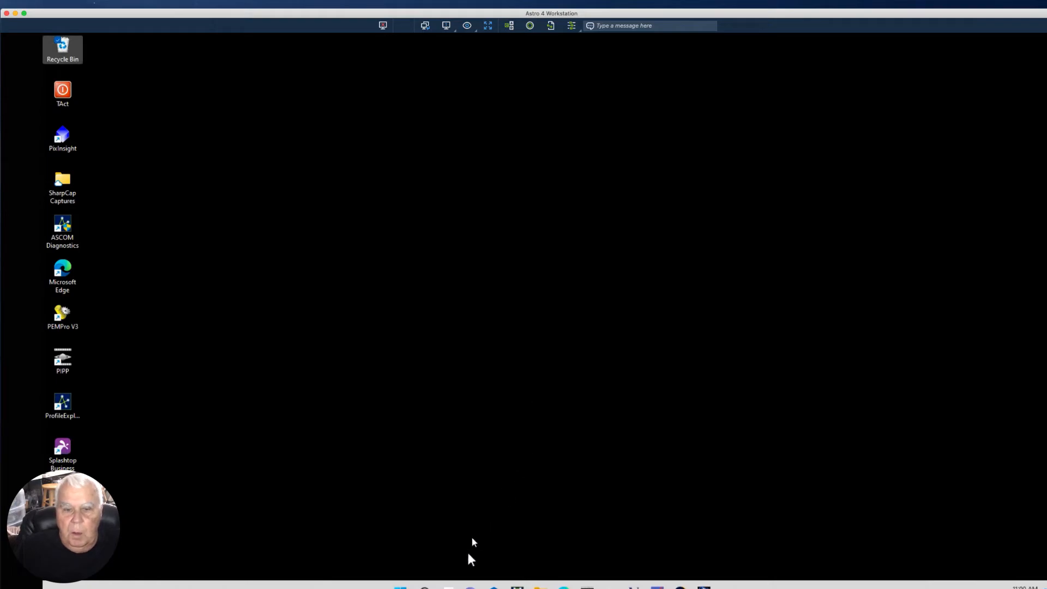
click(540, 586)
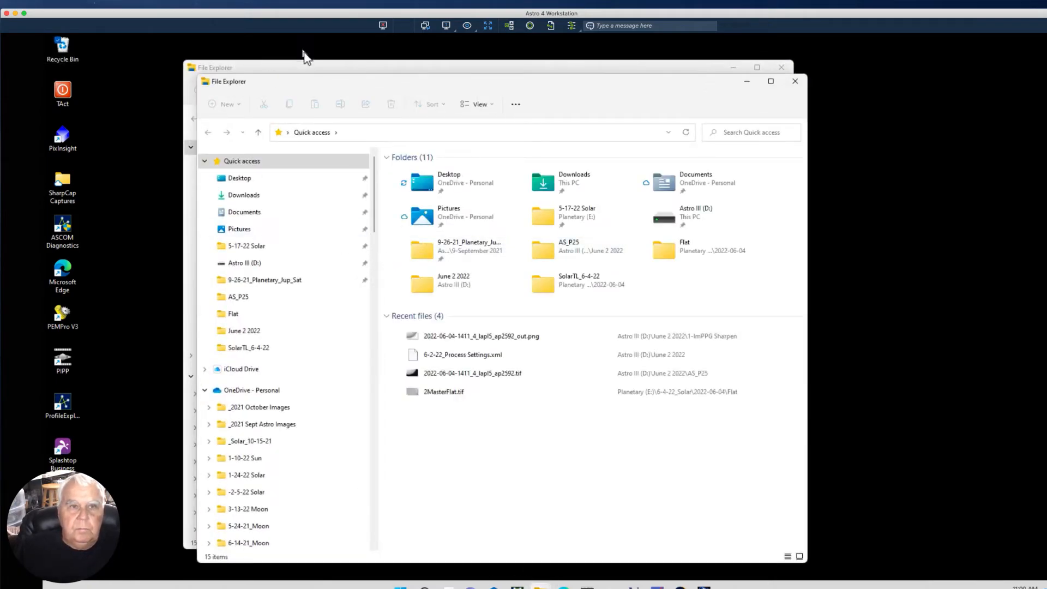
drag(366, 90, 505, 63)
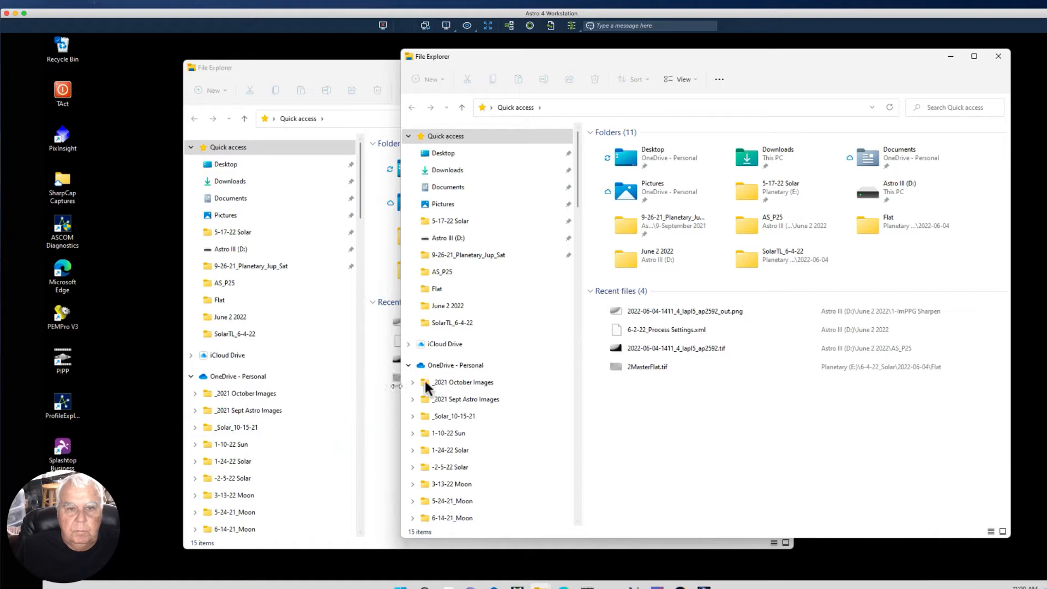
- Copy the June 2 2022 folder from the Astro III (D:) drive to the Planetary (E:) drive
scroll(454, 378, down, 3)
scroll(458, 376, down, 10)
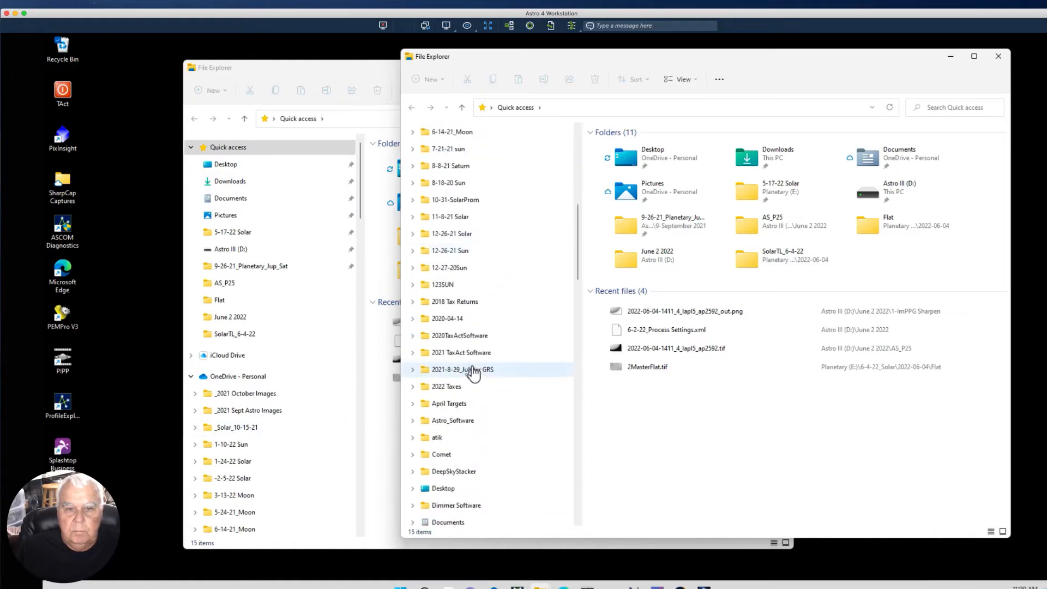
scroll(477, 372, down, 9)
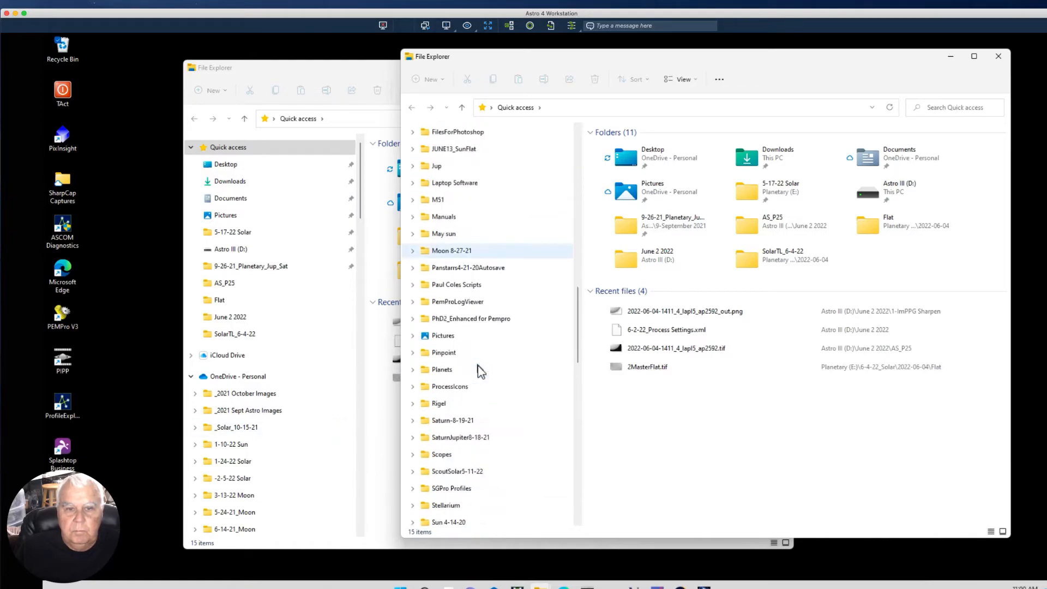
scroll(478, 370, down, 8)
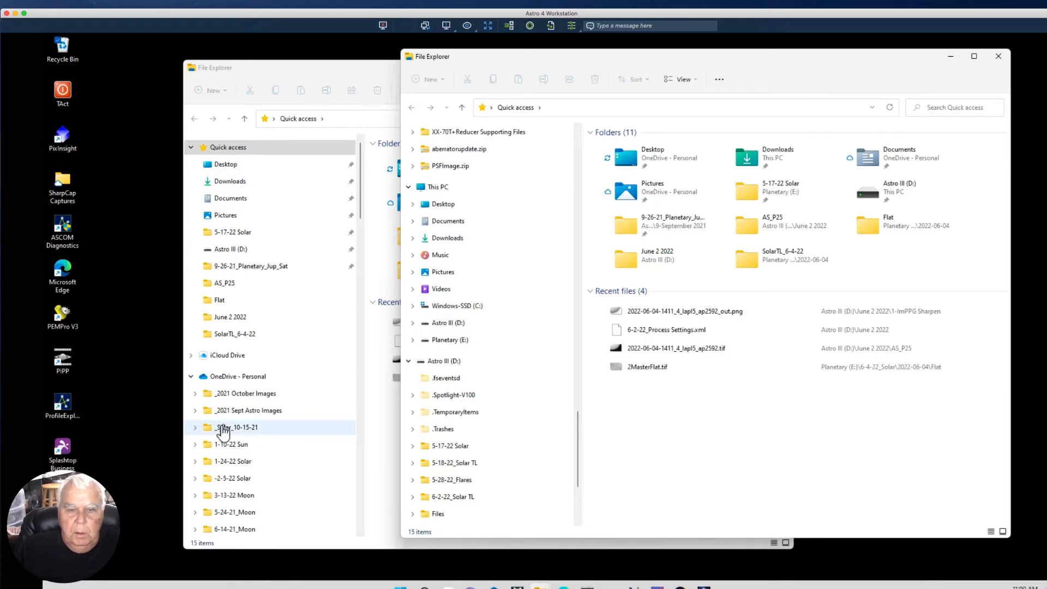
click(412, 340)
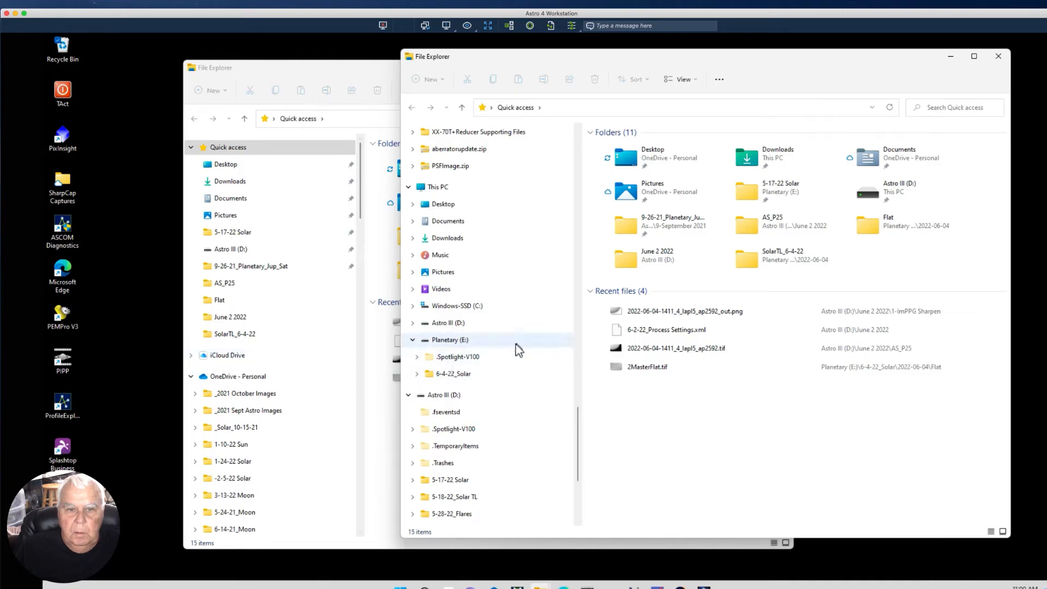
scroll(507, 347, down, 2)
scroll(507, 347, down, 3)
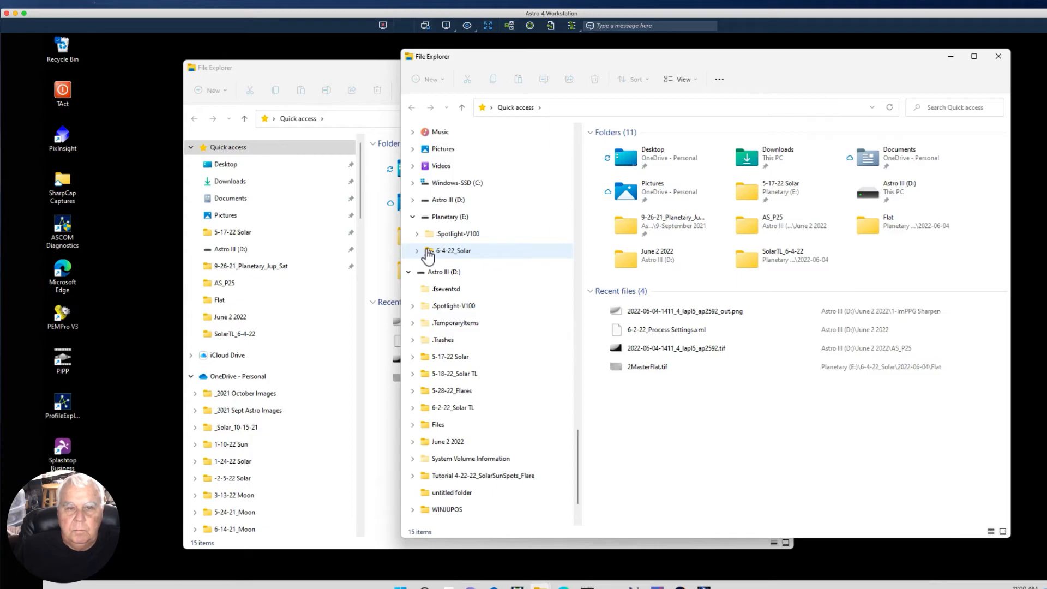
click(426, 442)
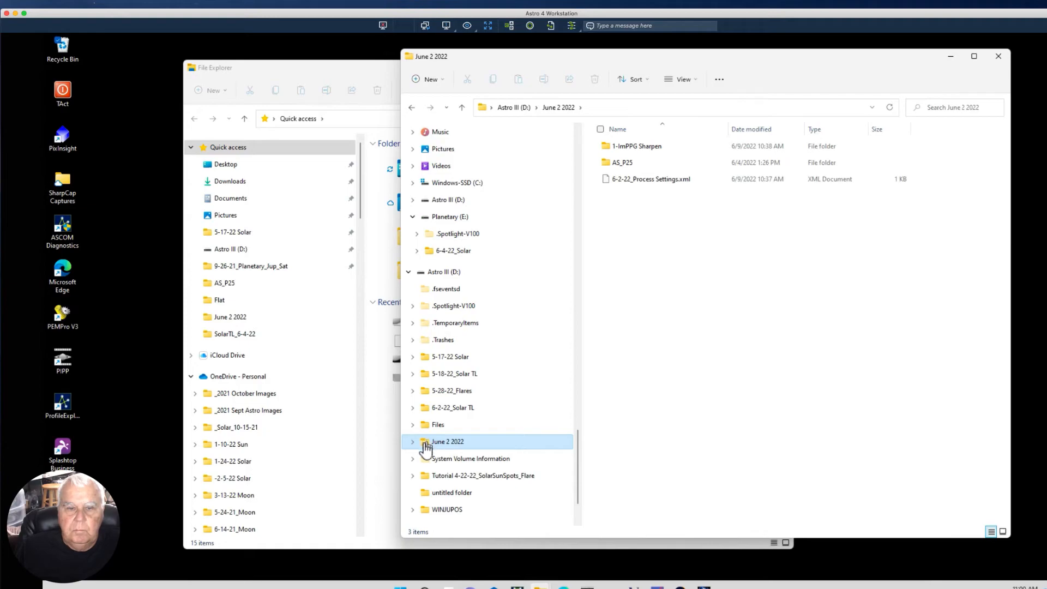
click(425, 443)
drag(424, 442, 461, 220)
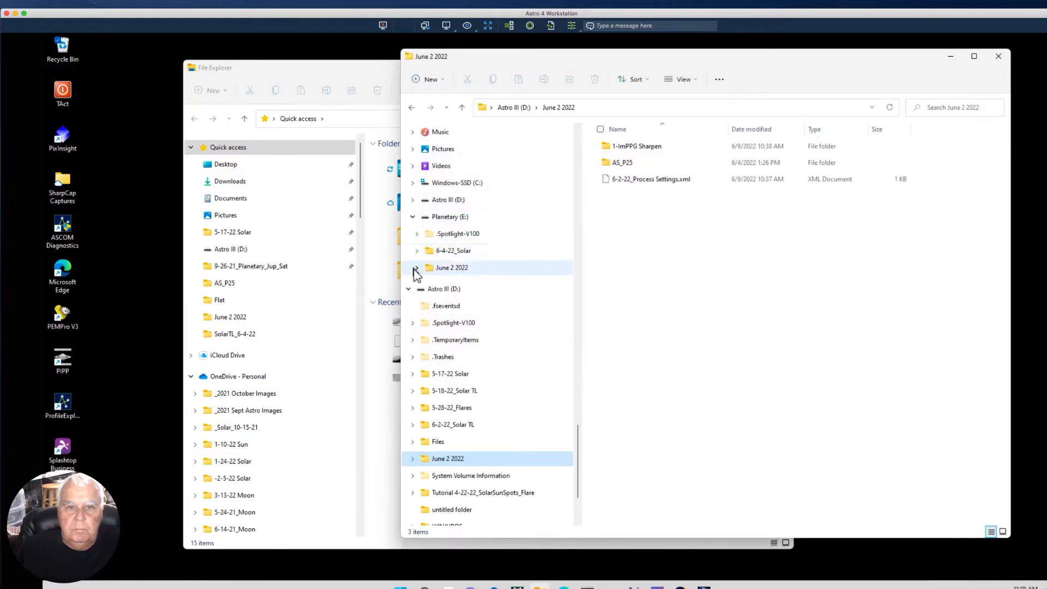
- Close both File Explorer windows and switch from the Astro 4 Workstation remote session to PixInsight
click(998, 56)
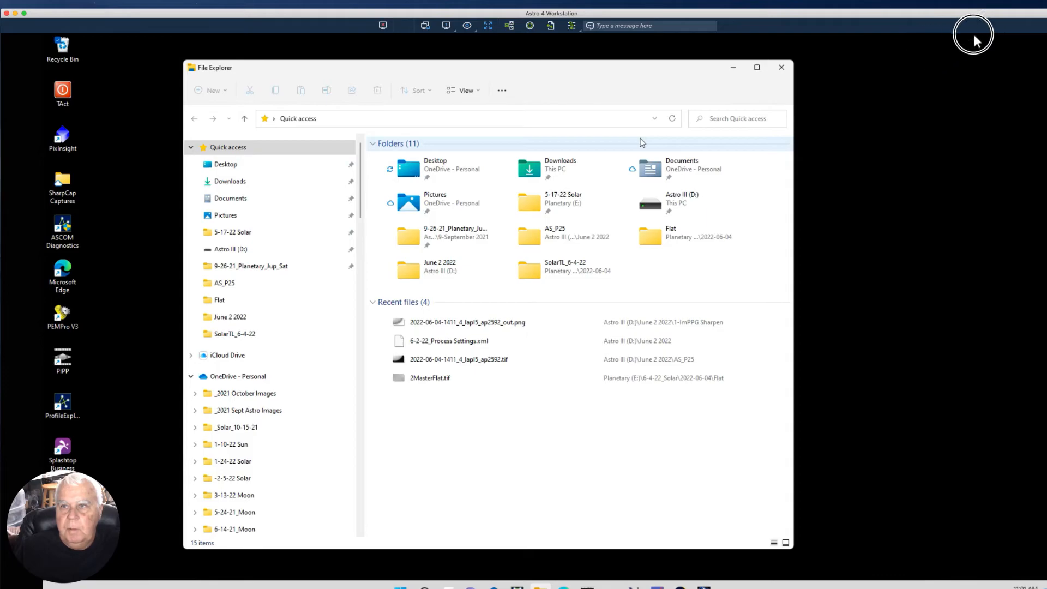
click(781, 69)
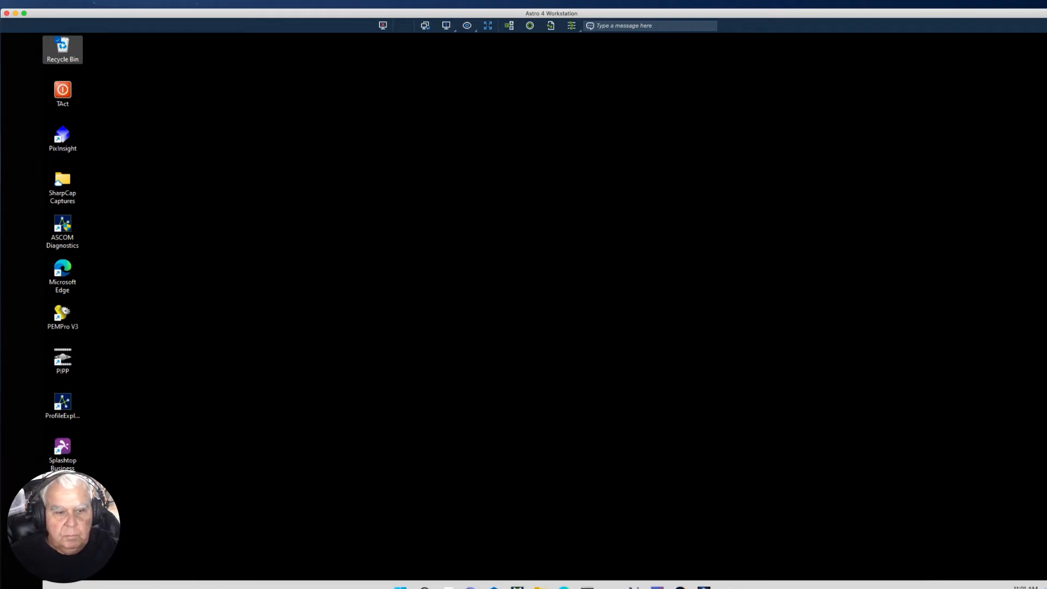
key(super+grave)
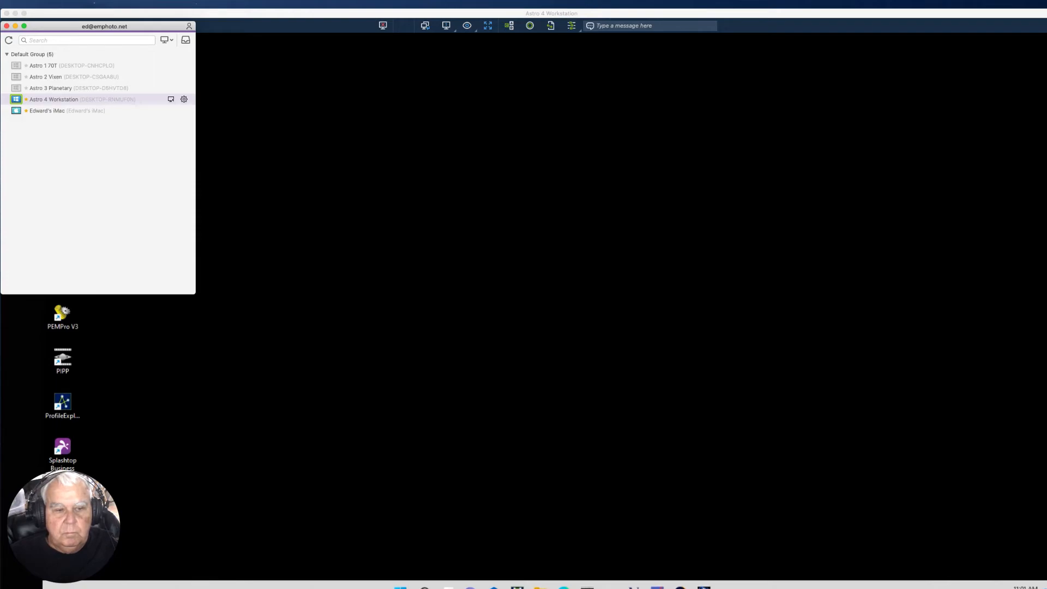
key(ctrl+Up)
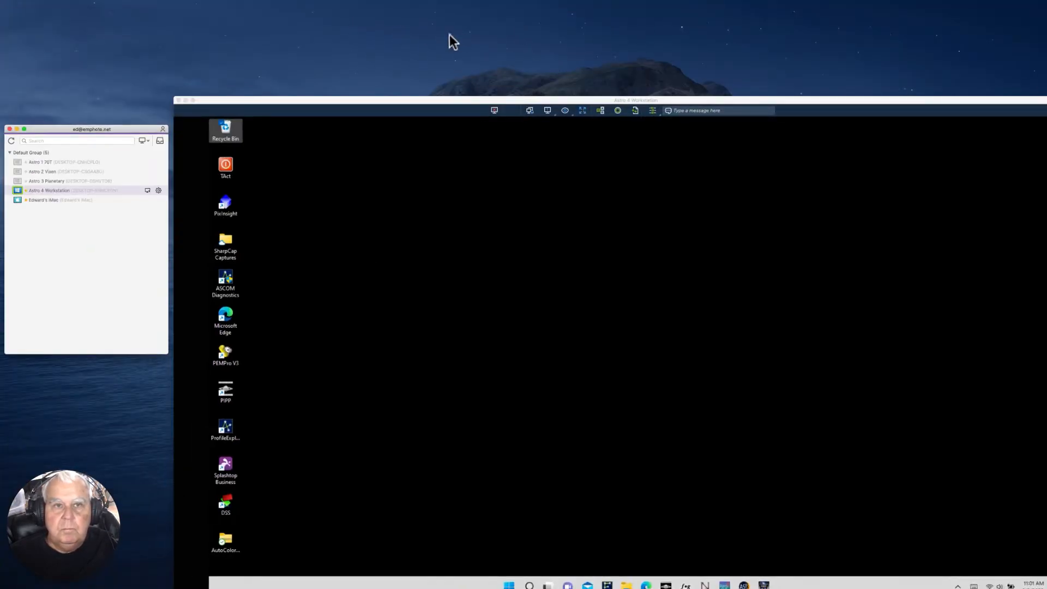
key(F11)
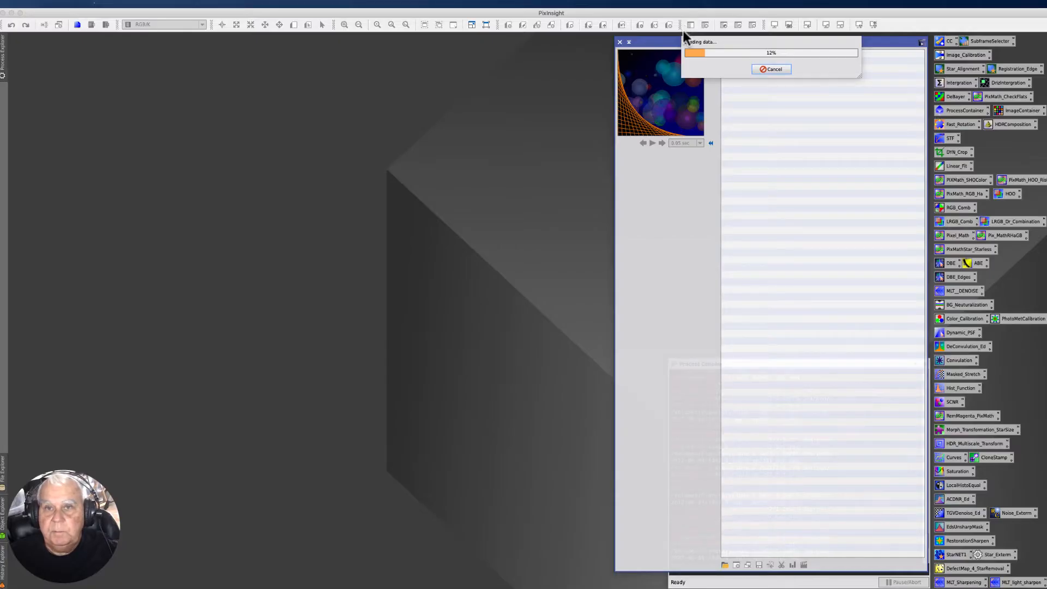
click(486, 56)
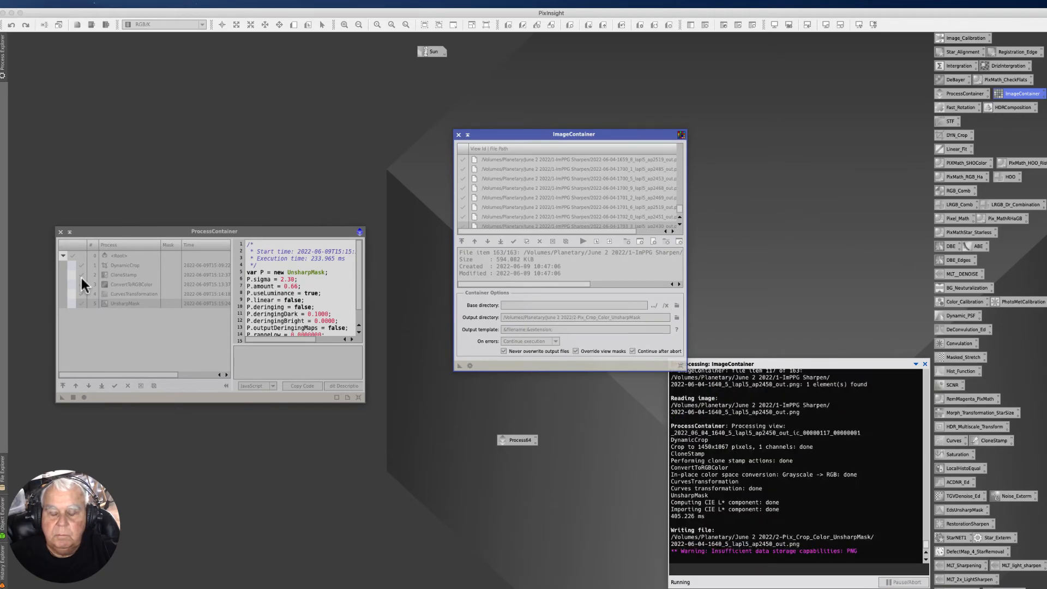
- In Mail, delete the AstroBin, Etsy, both Phottix US, Apple and Swap.com messages below the flagged ones
mouse_move(3, 514)
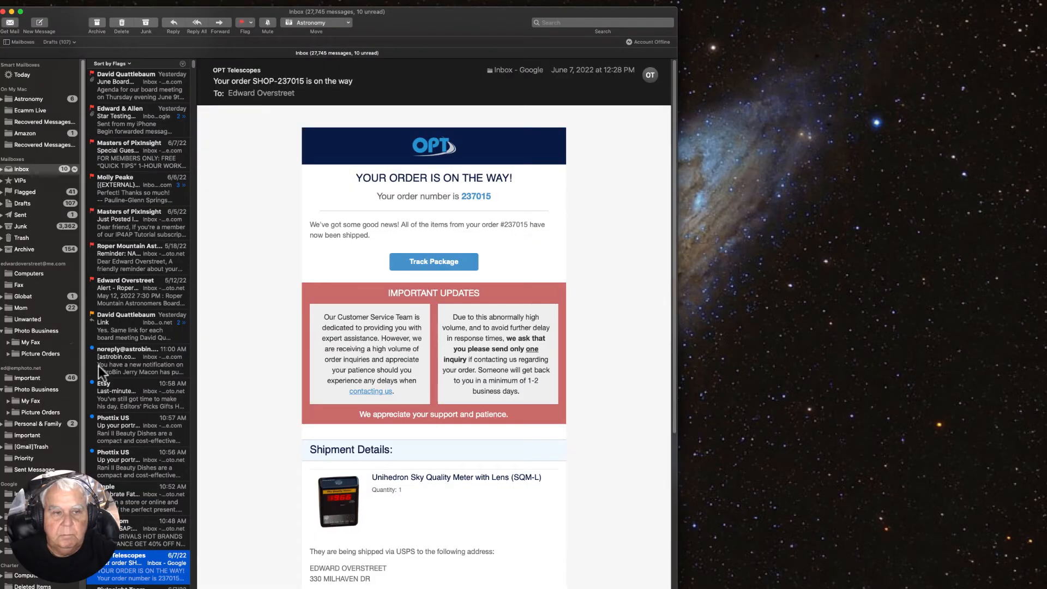
click(112, 357)
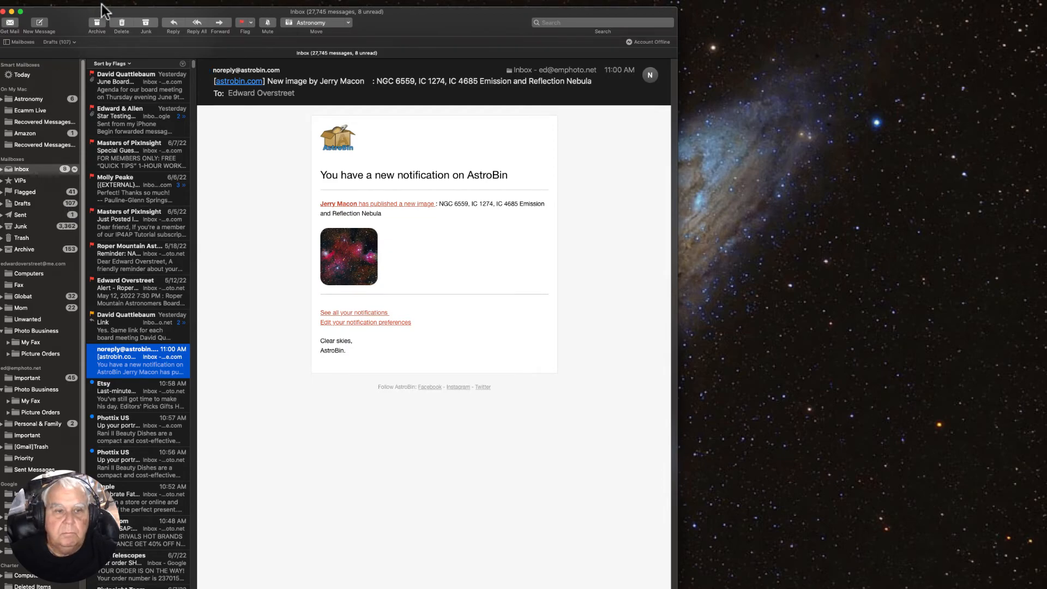
click(121, 23)
click(128, 358)
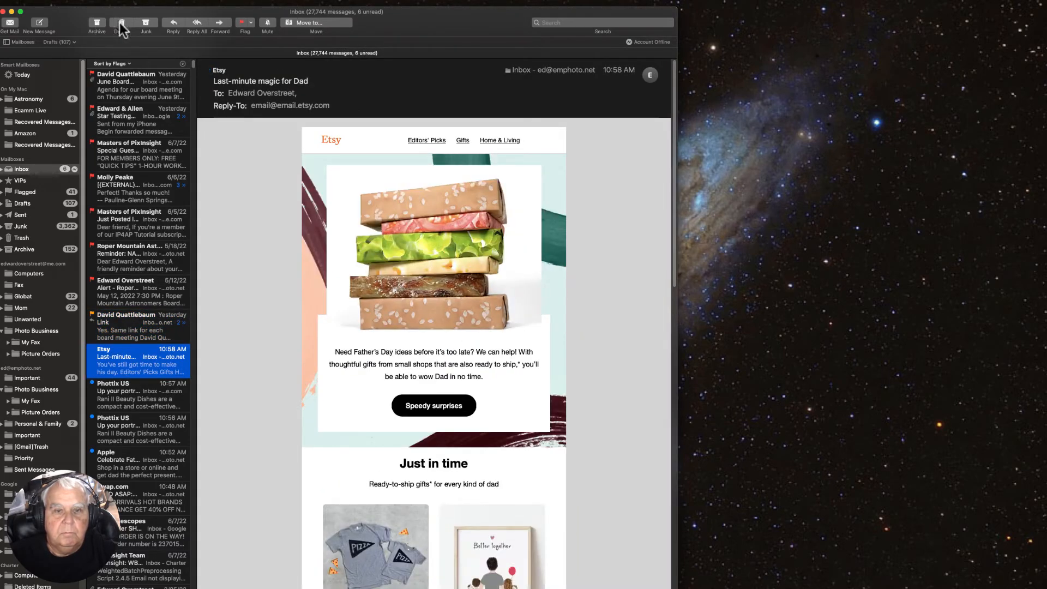
click(121, 25)
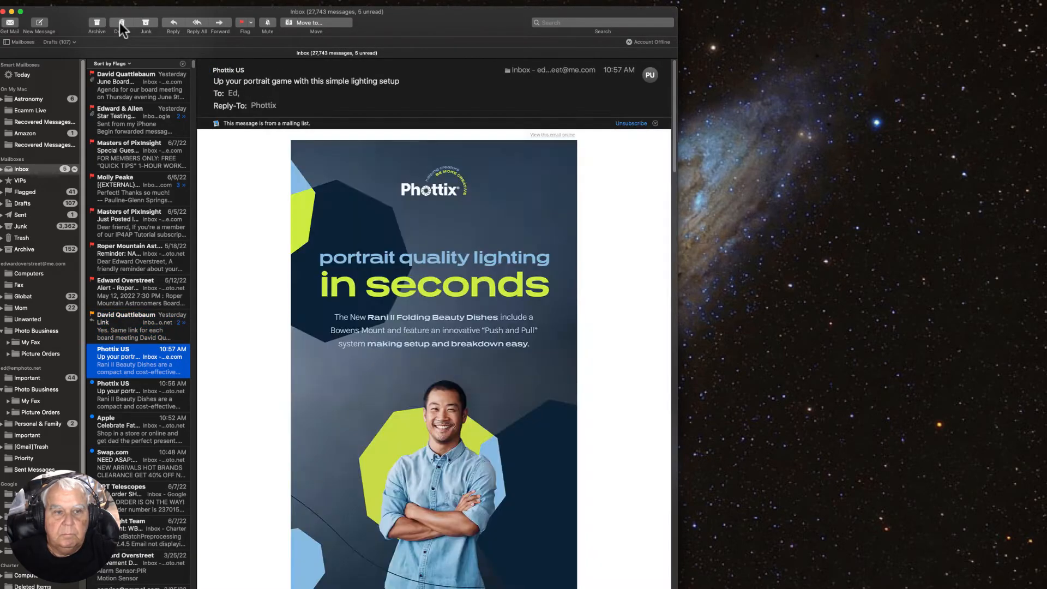
click(122, 25)
click(122, 25)
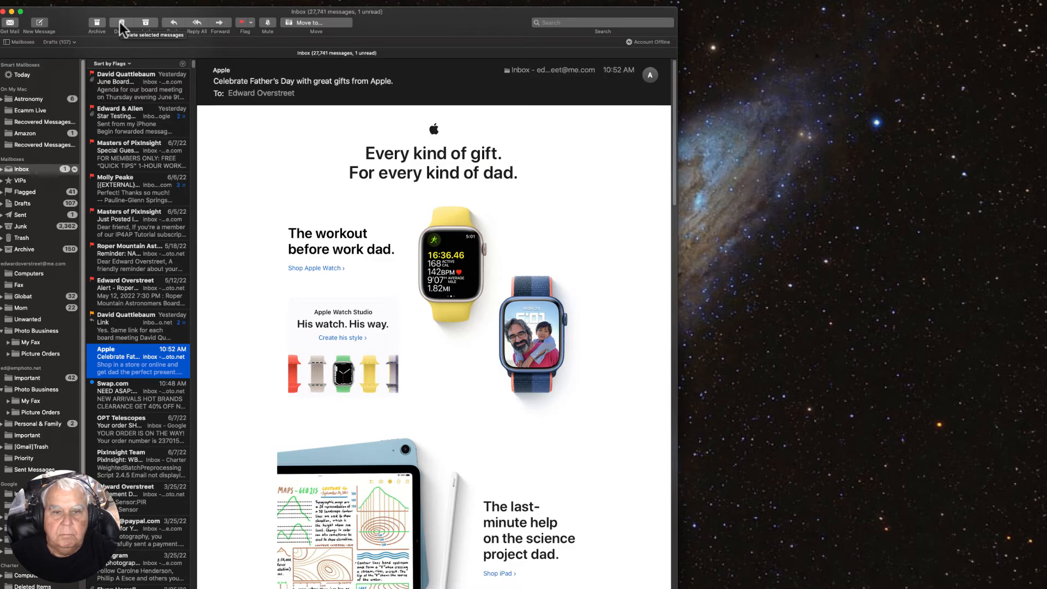
click(120, 23)
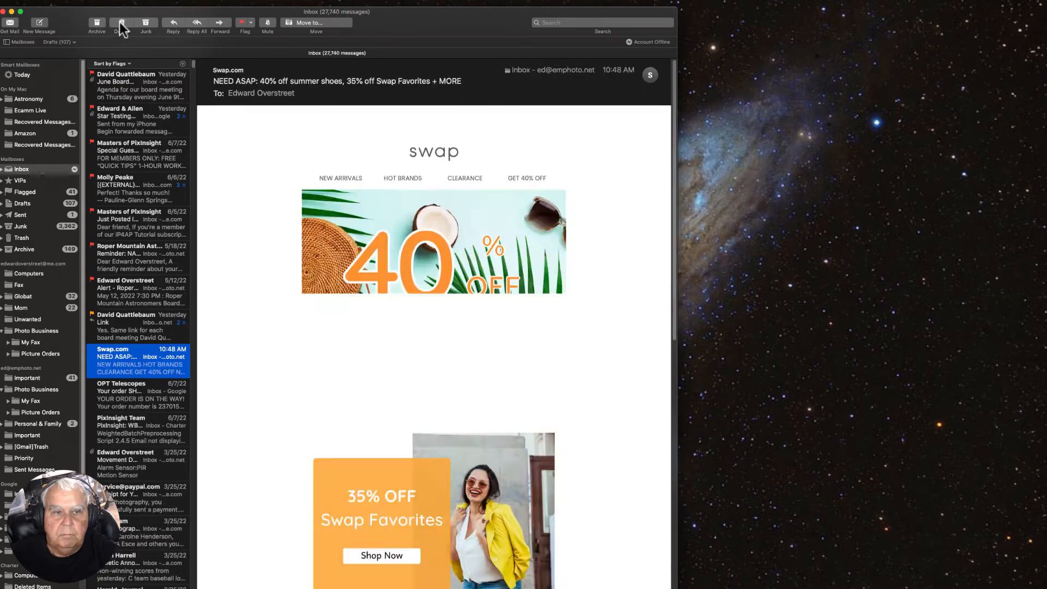
click(121, 22)
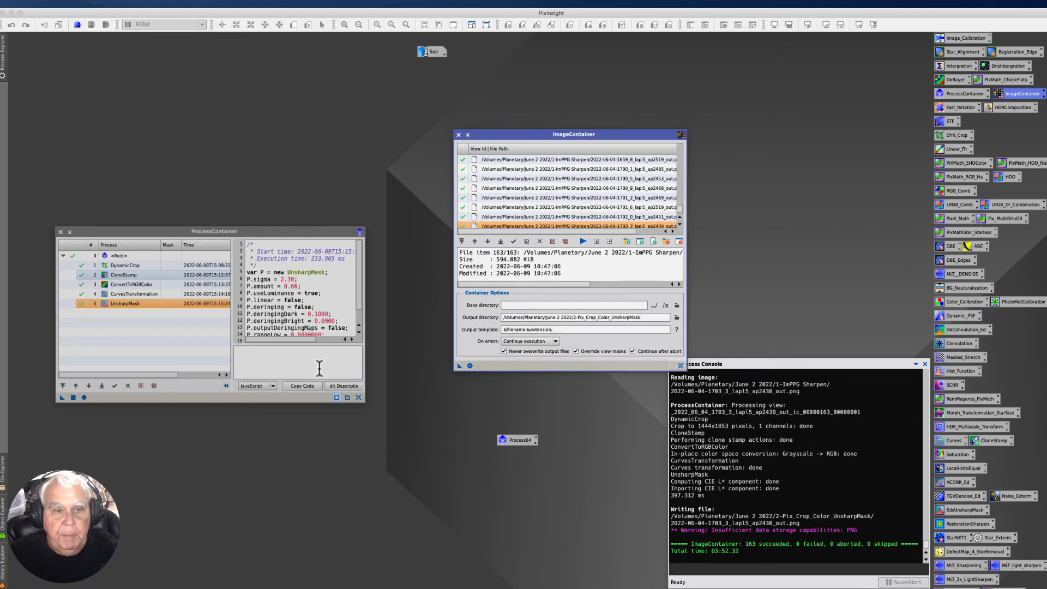
- In PixInsight, close the ImageContainer and ProcessContainer windows and open LinearFit in the free workspace area
drag(505, 136, 444, 196)
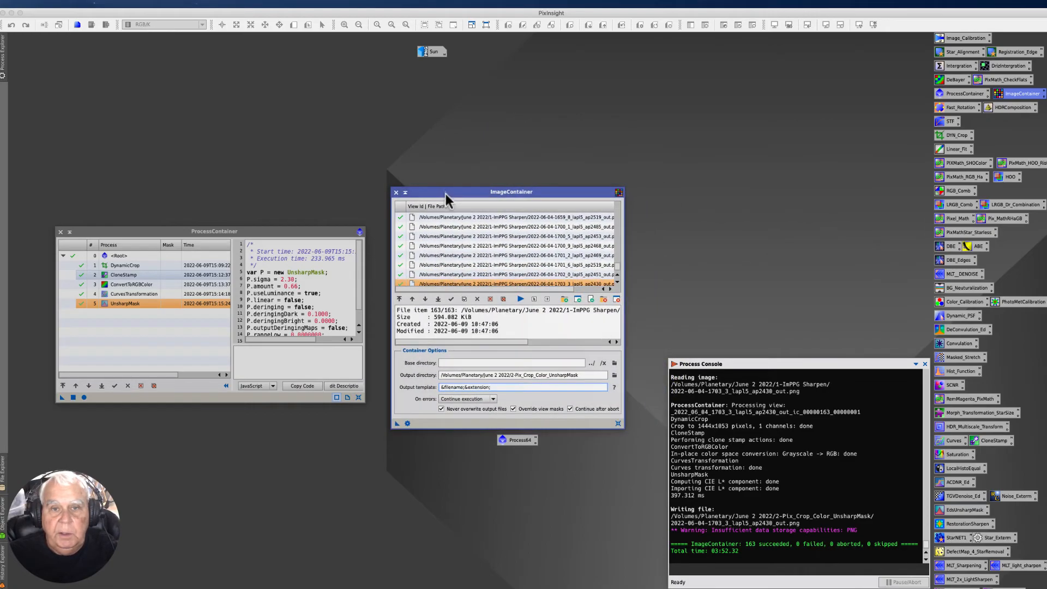
click(395, 191)
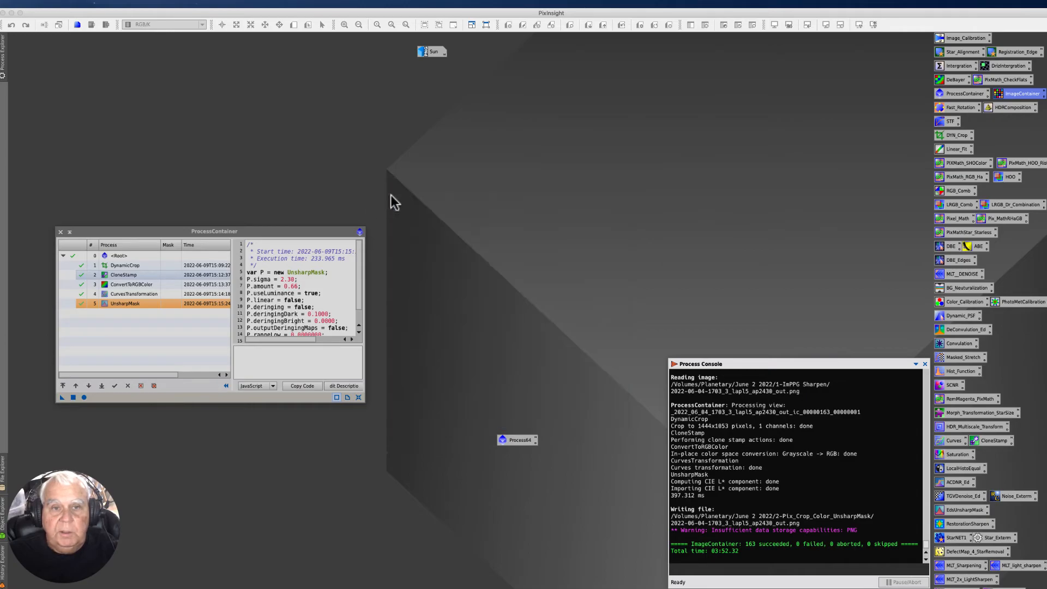
click(61, 232)
double_click(948, 149)
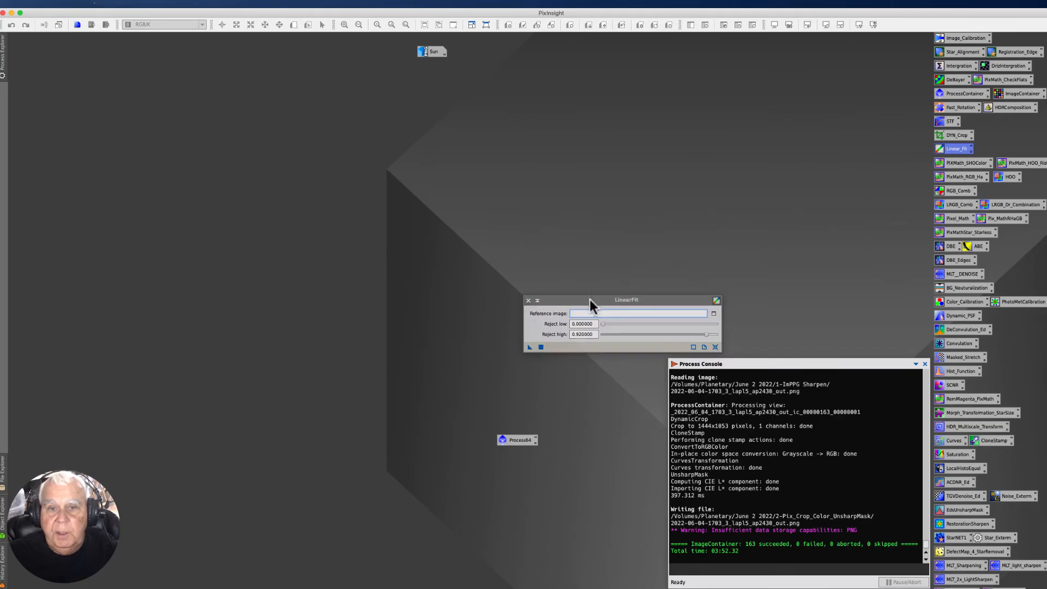
drag(590, 300, 702, 172)
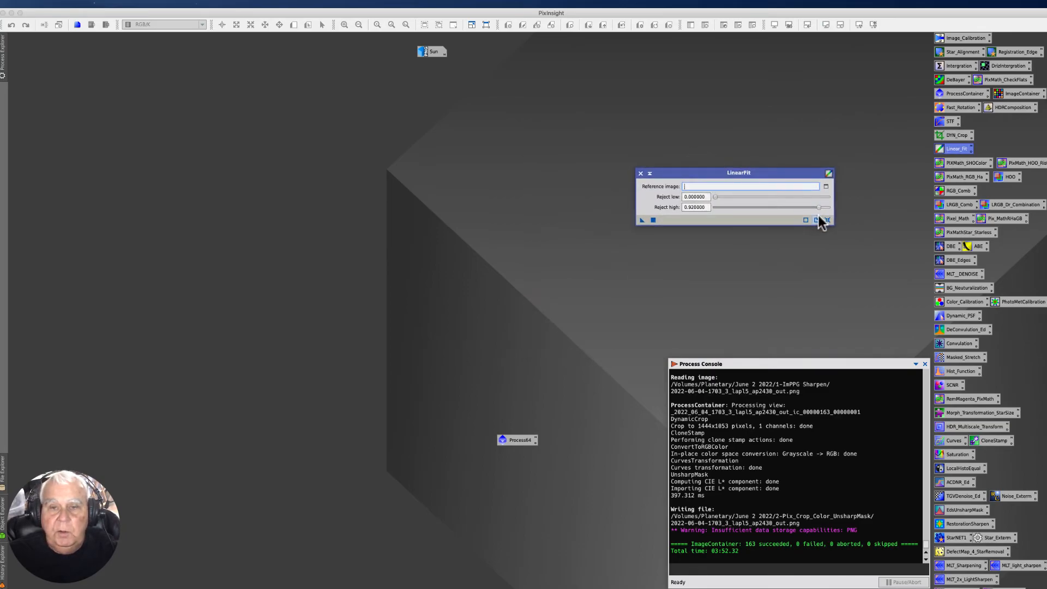
- Open the first two PNG images from the 2-Pix_Crop_Color_UnsharpMask folder in June 2 2022 and spread their windows apart
click(61, 3)
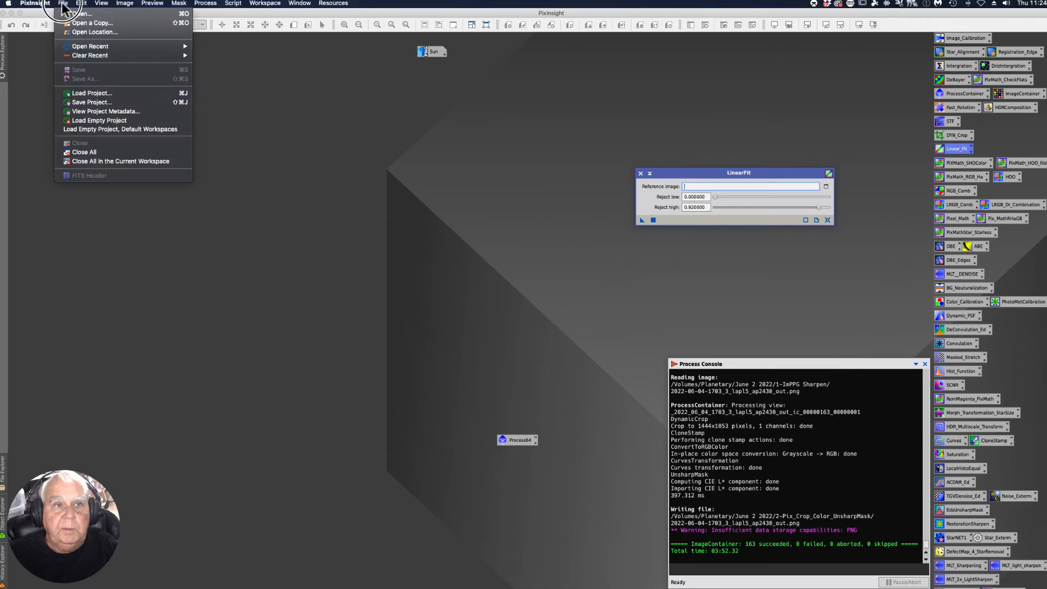
click(75, 17)
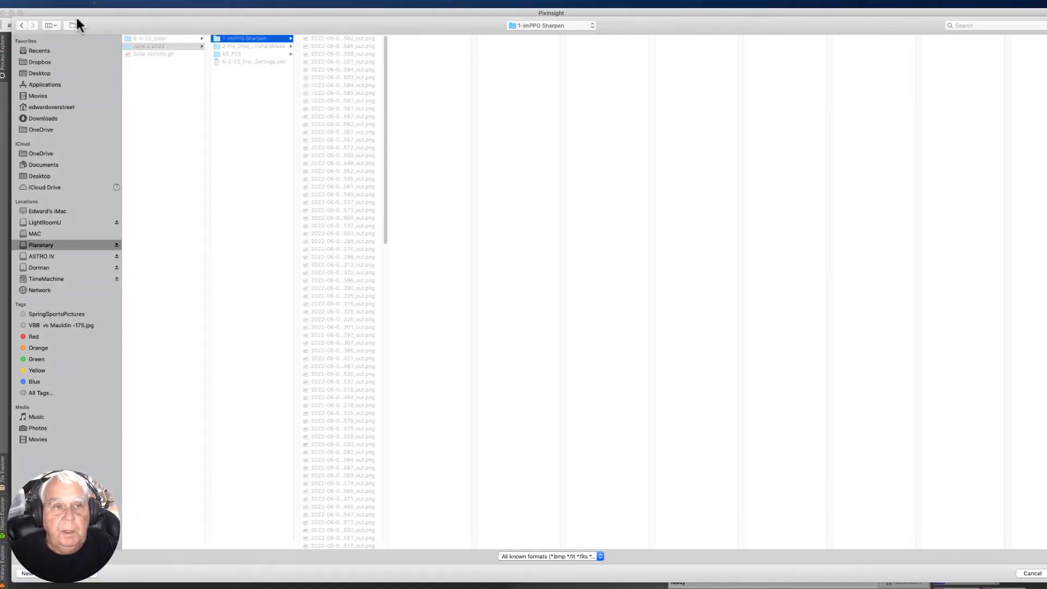
click(246, 46)
click(342, 38)
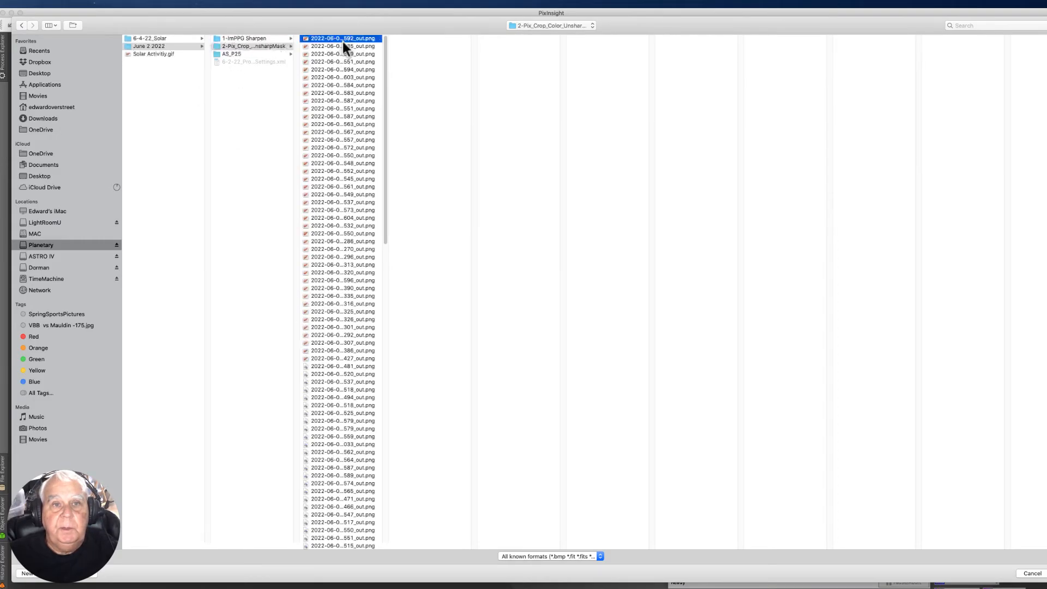
shift+click(350, 47)
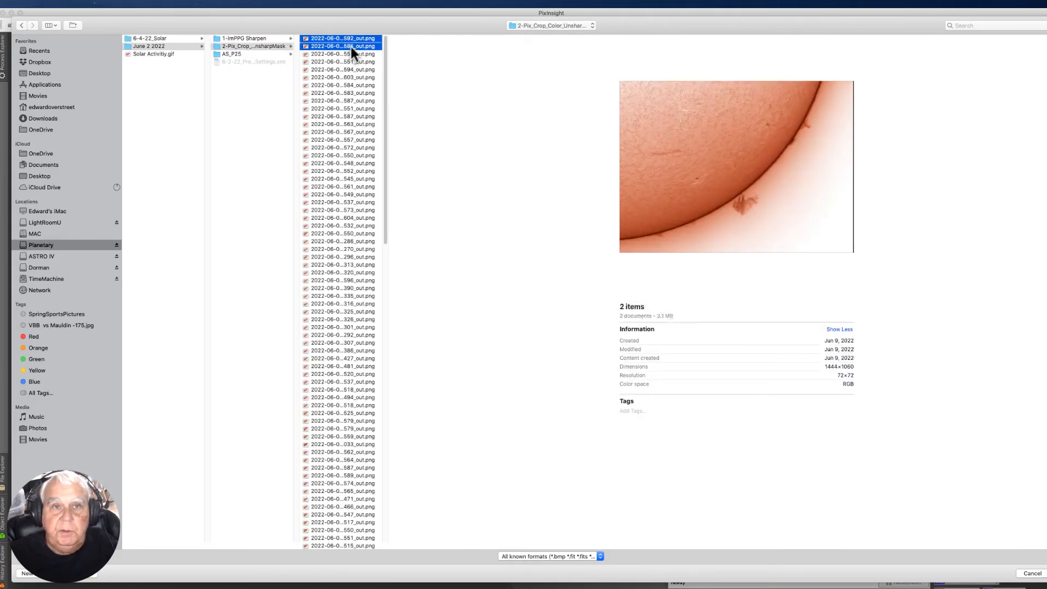
key(Return)
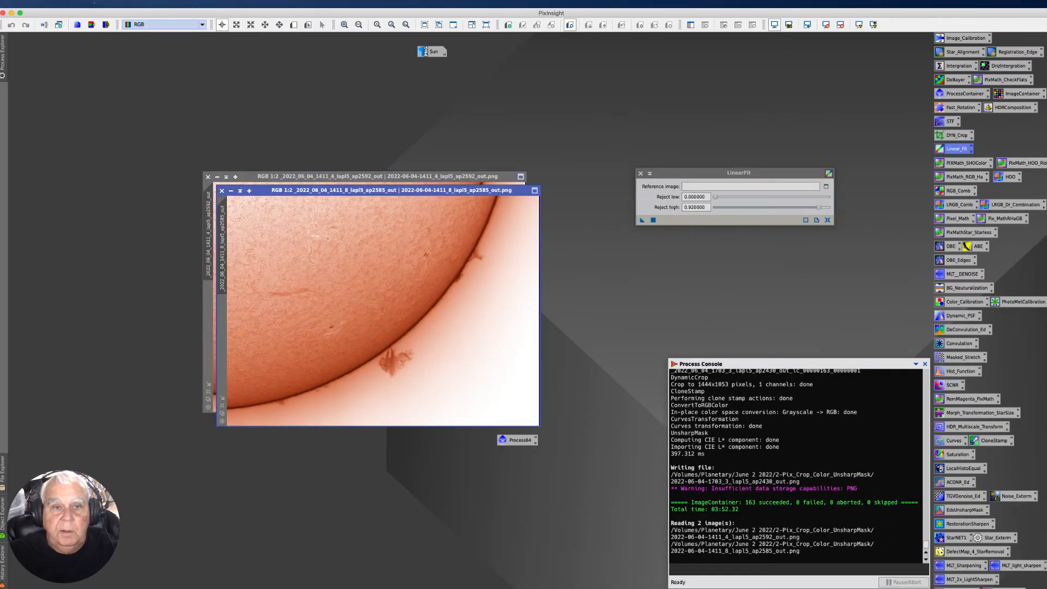
drag(292, 191, 141, 283)
drag(329, 176, 388, 126)
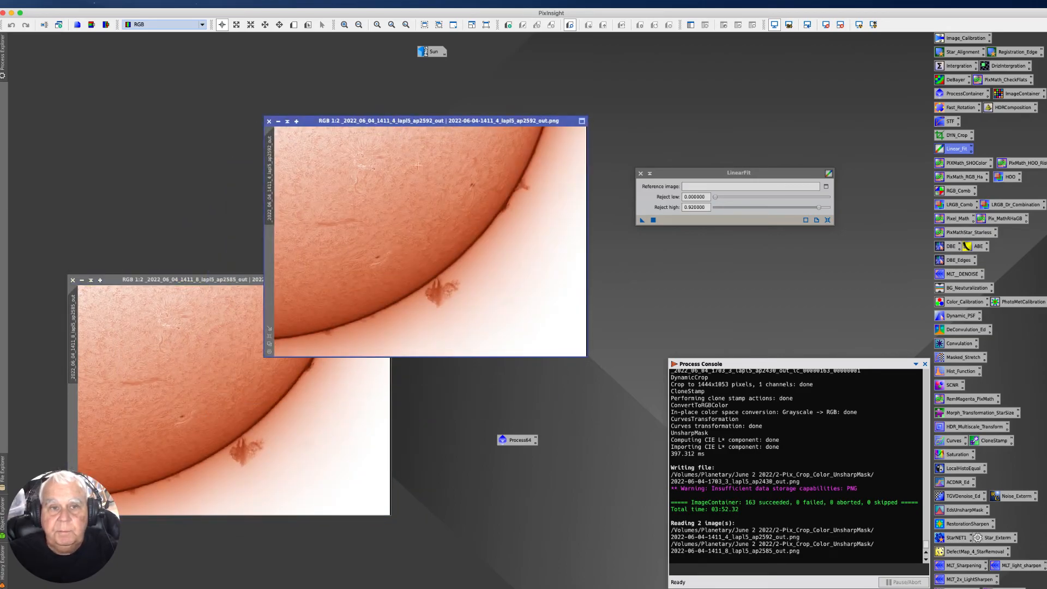
- Set LinearFit's reference image to _2022_06_04_1411_4_lapl5_ap2592_out and move that image's window clear of the other one
click(826, 186)
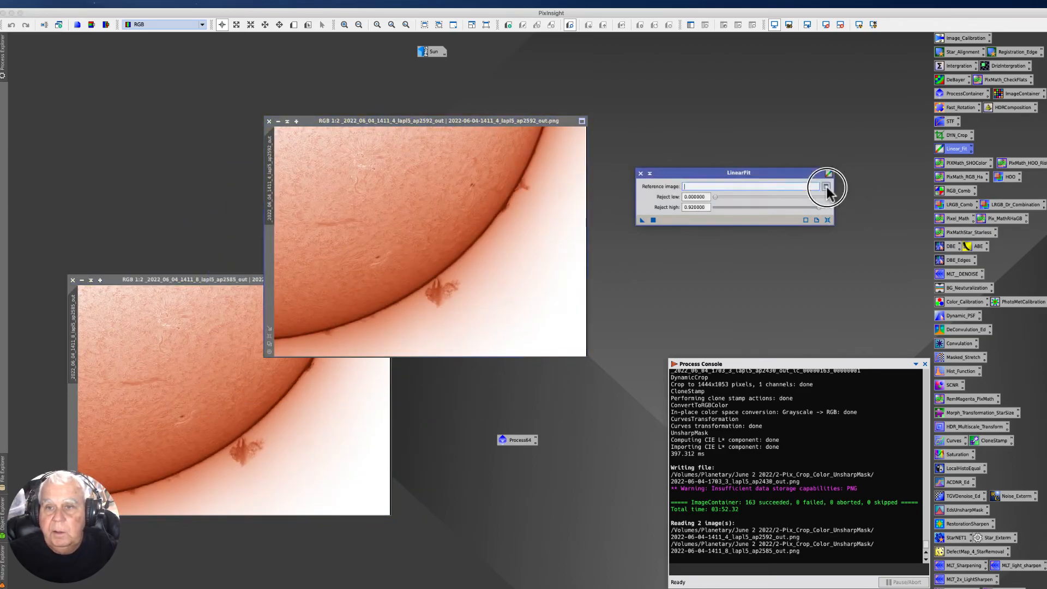
click(617, 288)
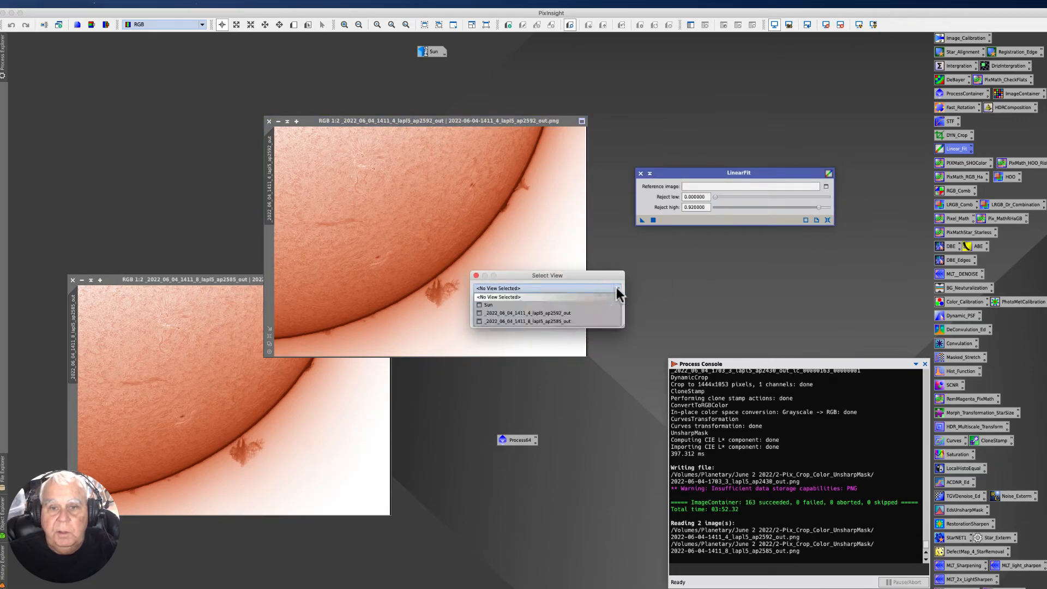
click(508, 315)
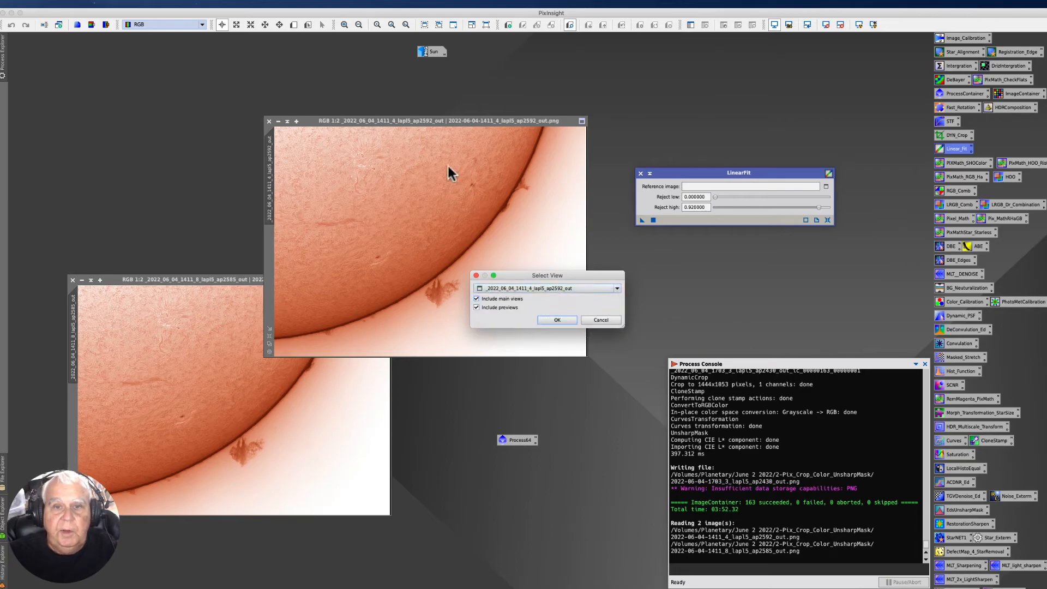
click(556, 320)
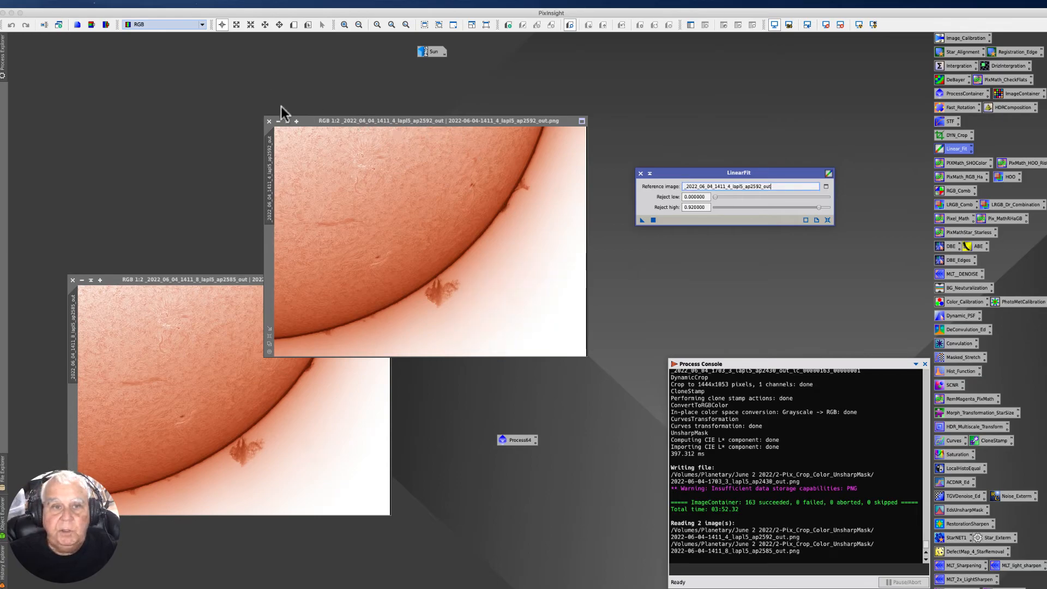
drag(308, 116, 331, 29)
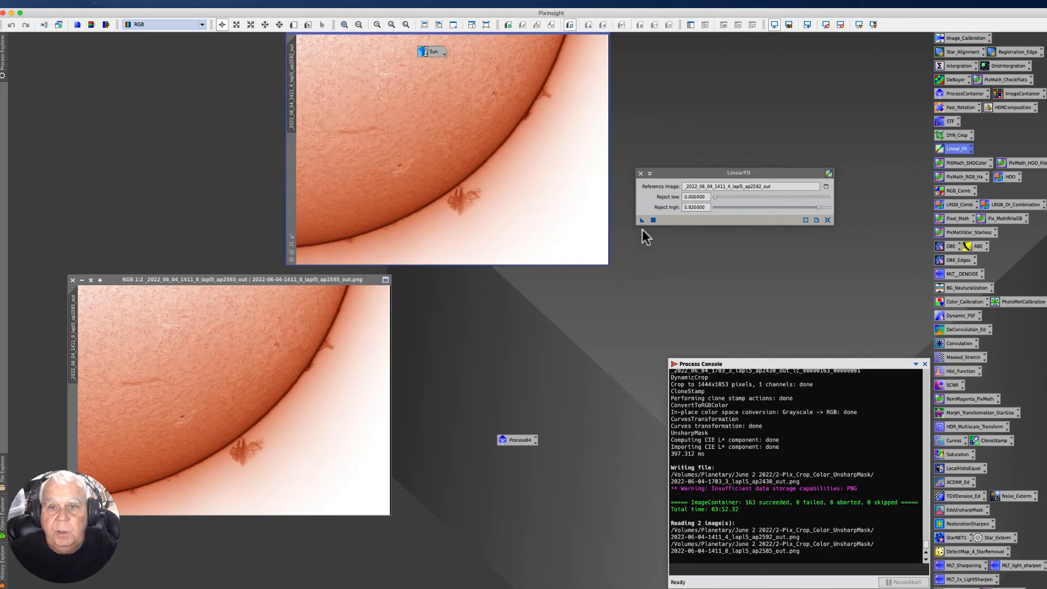
- Apply LinearFit to the _2022_06_04_1411_8_lapl5_ap2585_out image
drag(640, 222, 639, 219)
drag(426, 367, 203, 386)
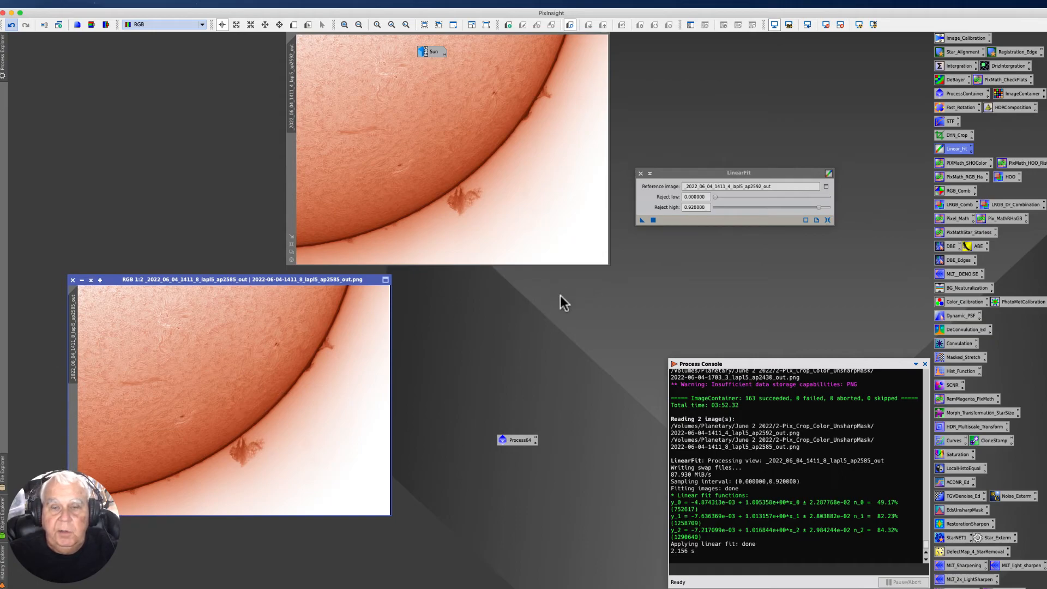
- Examine the processing history of _2022_06_04_1411_4_lapl5_ap2592_out and _2022_06_04_1411_8_lapl5_ap2585_out in the History Explorer
click(4, 567)
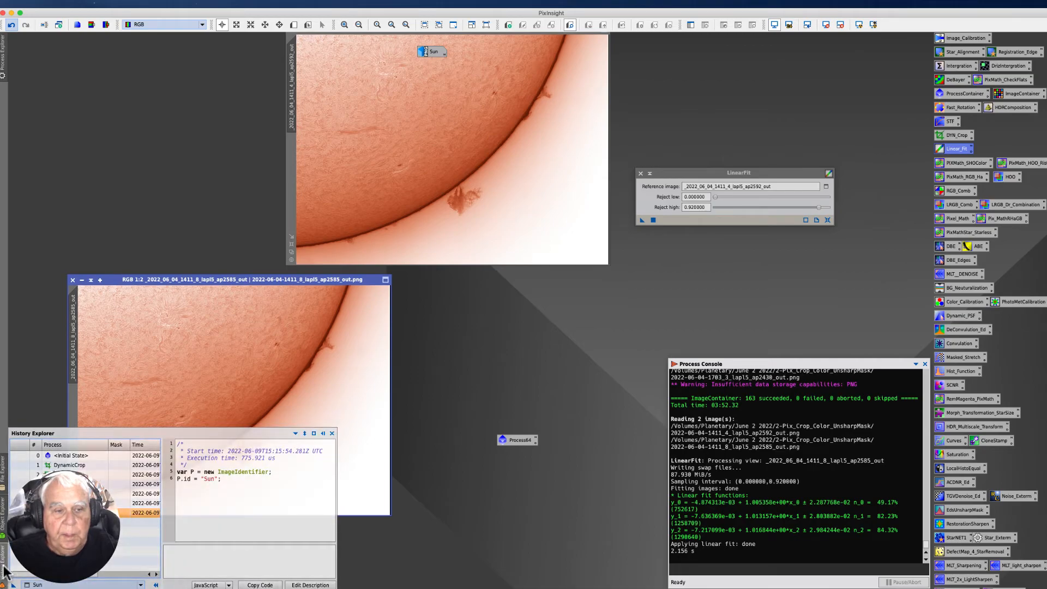
click(140, 584)
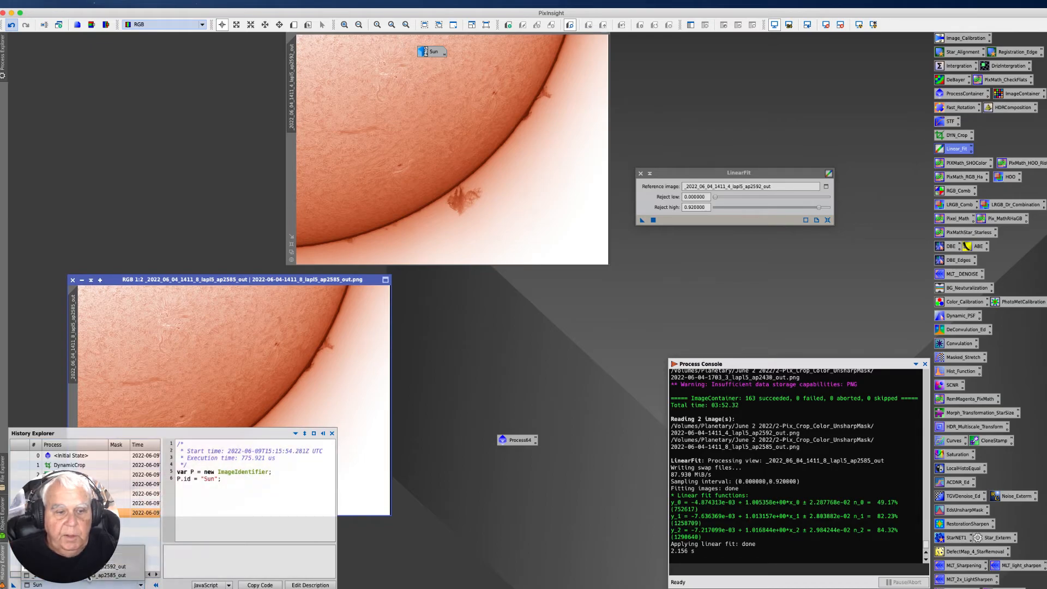
click(112, 566)
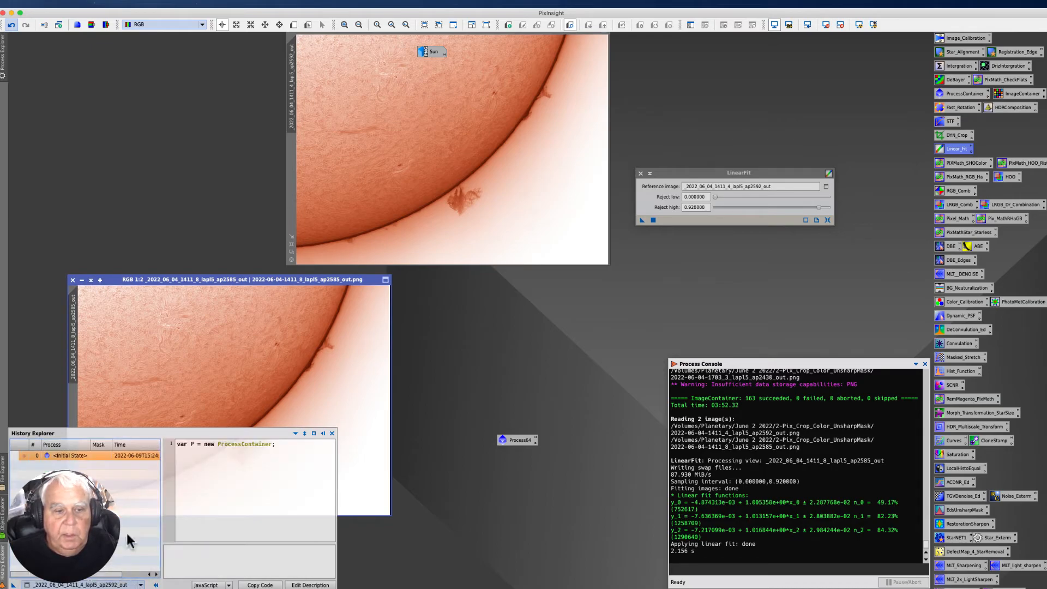
click(140, 584)
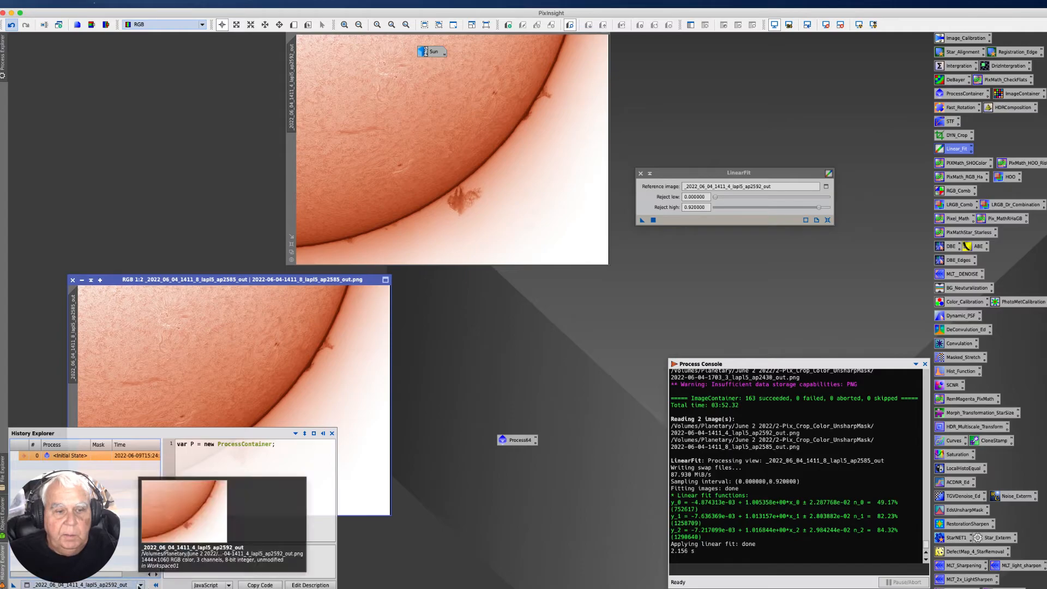
click(117, 586)
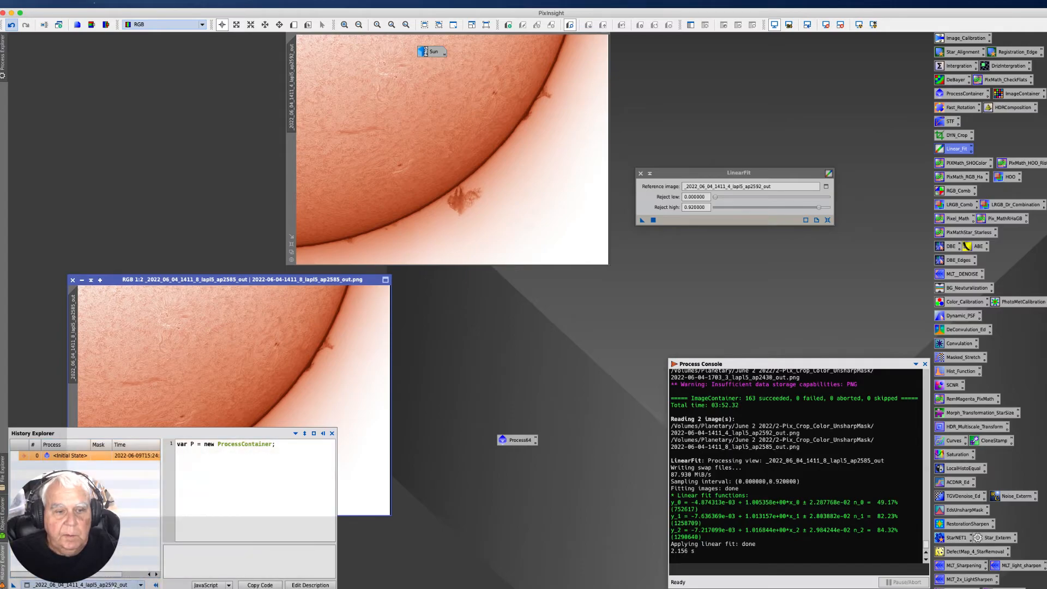
mouse_move(114, 585)
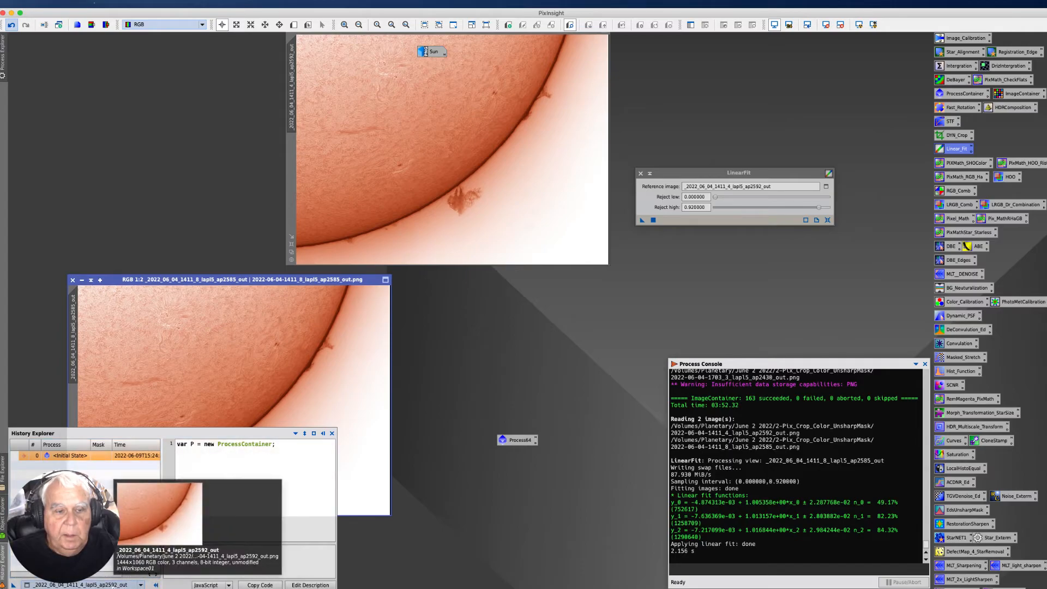
click(118, 585)
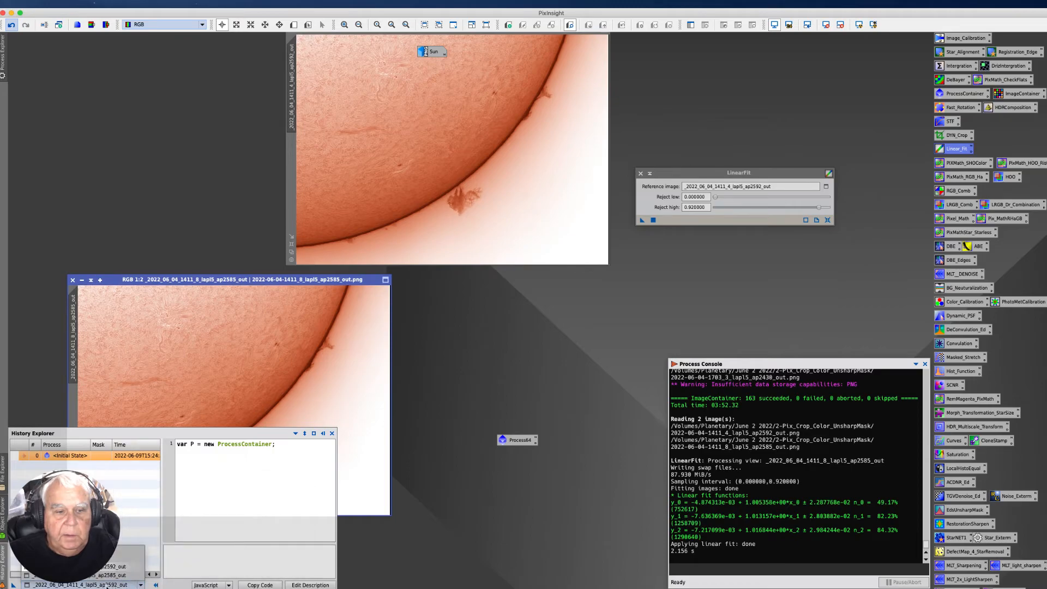
click(112, 575)
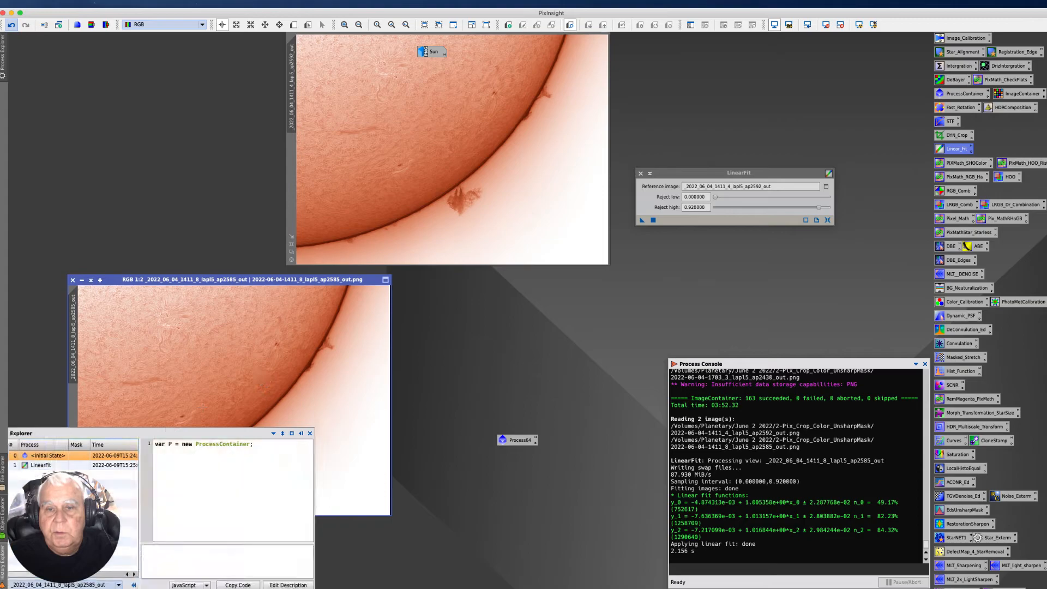
mouse_move(4, 577)
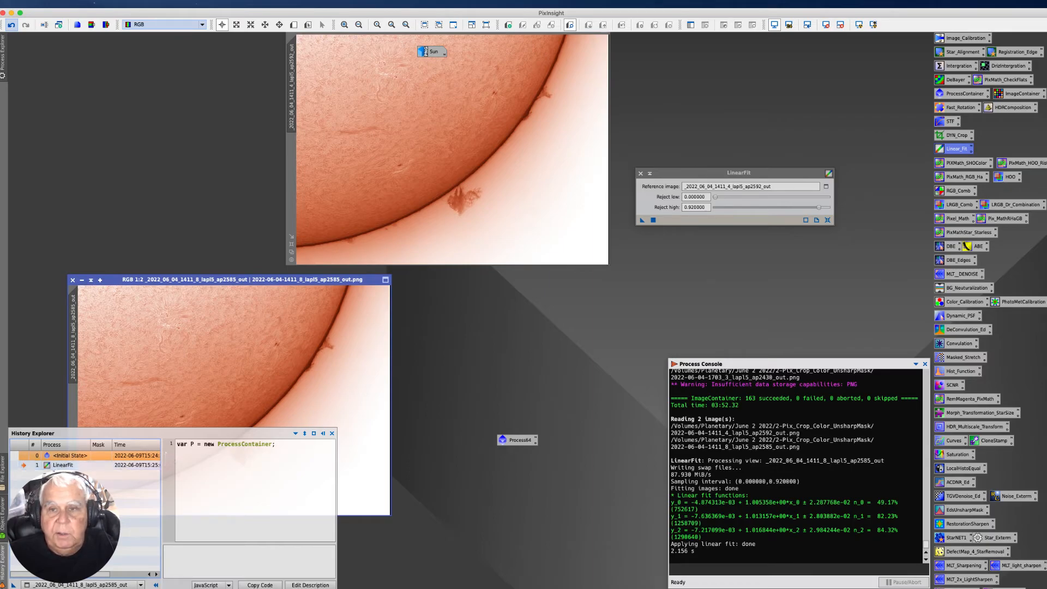
- Close LinearFit, iconize both solar image windows and stack their icons beside the Sun icon
click(640, 173)
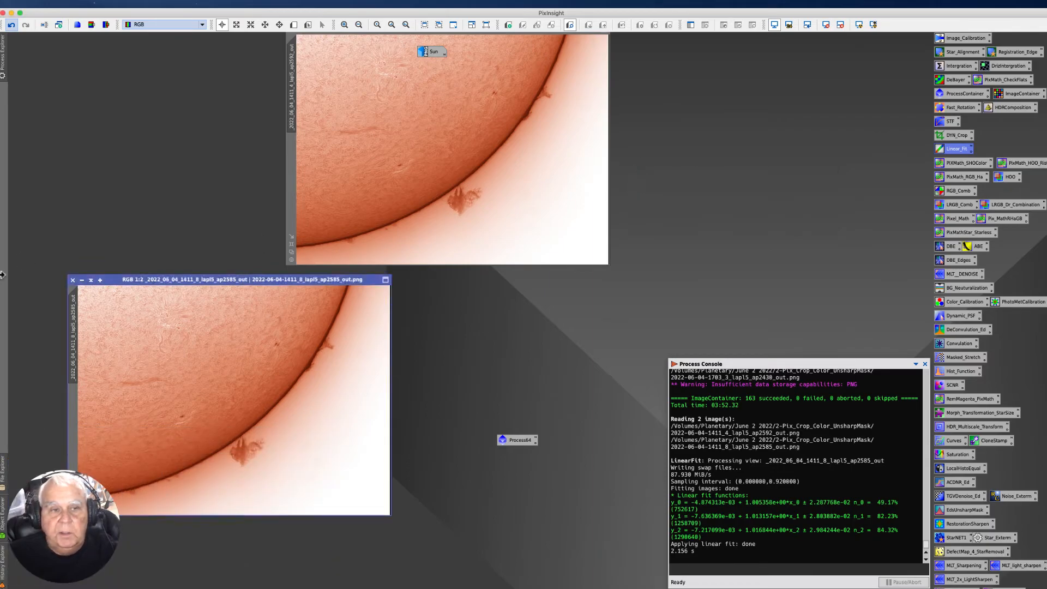
click(82, 280)
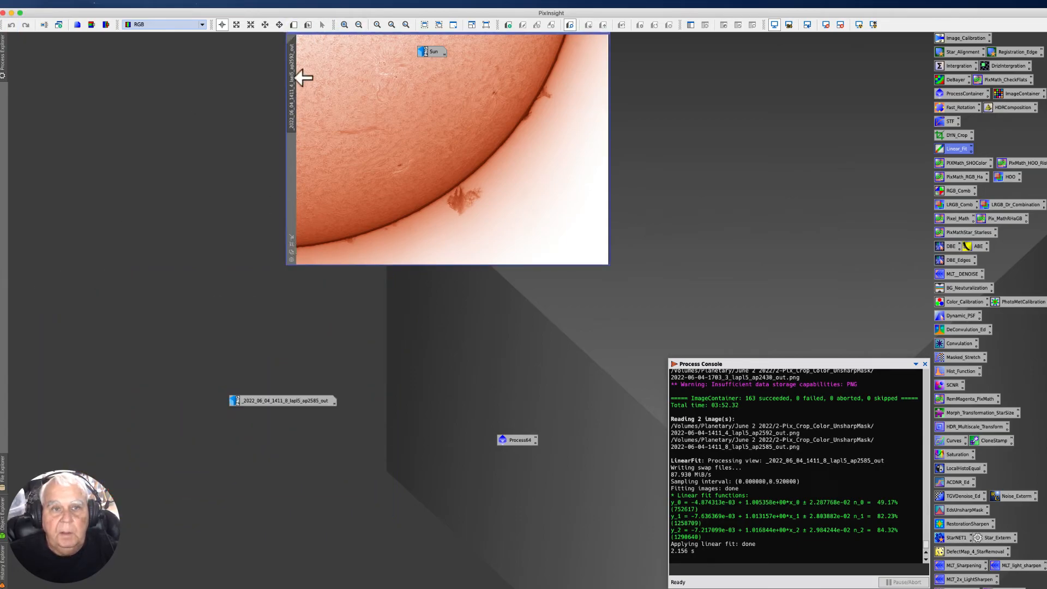
click(290, 180)
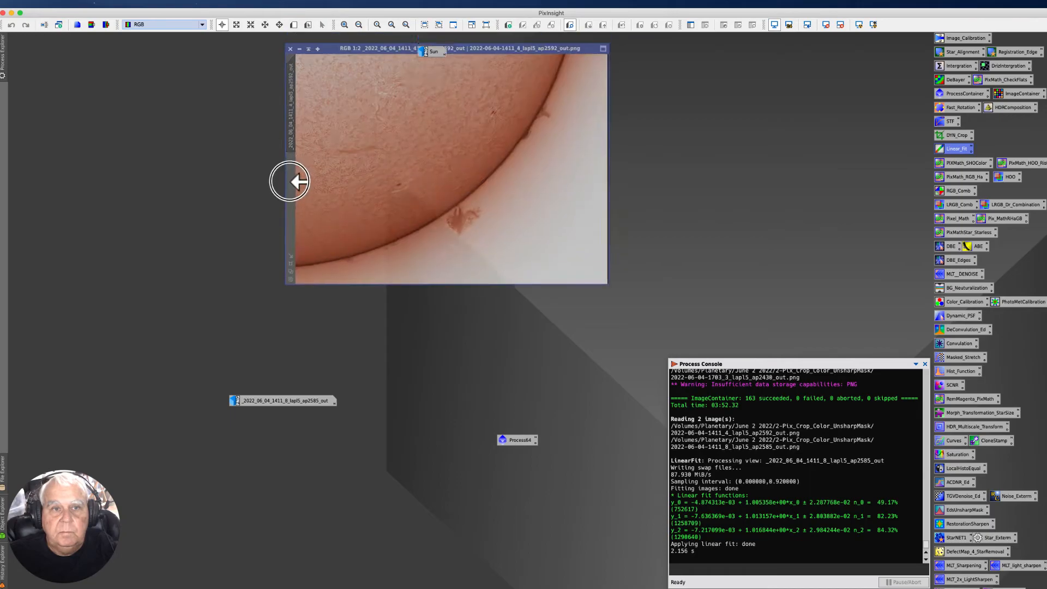
click(301, 56)
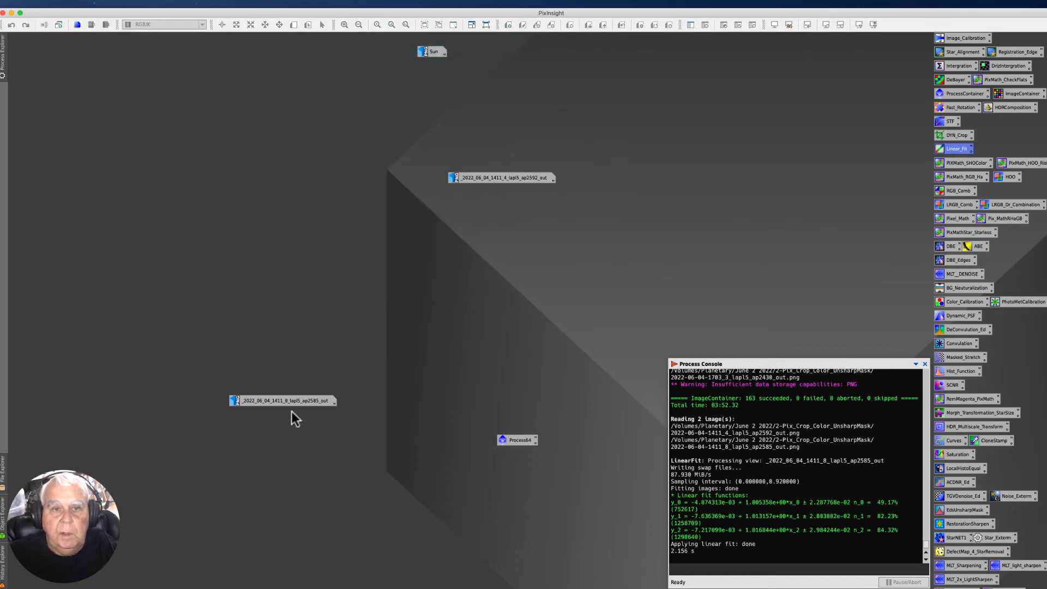
drag(285, 402, 276, 45)
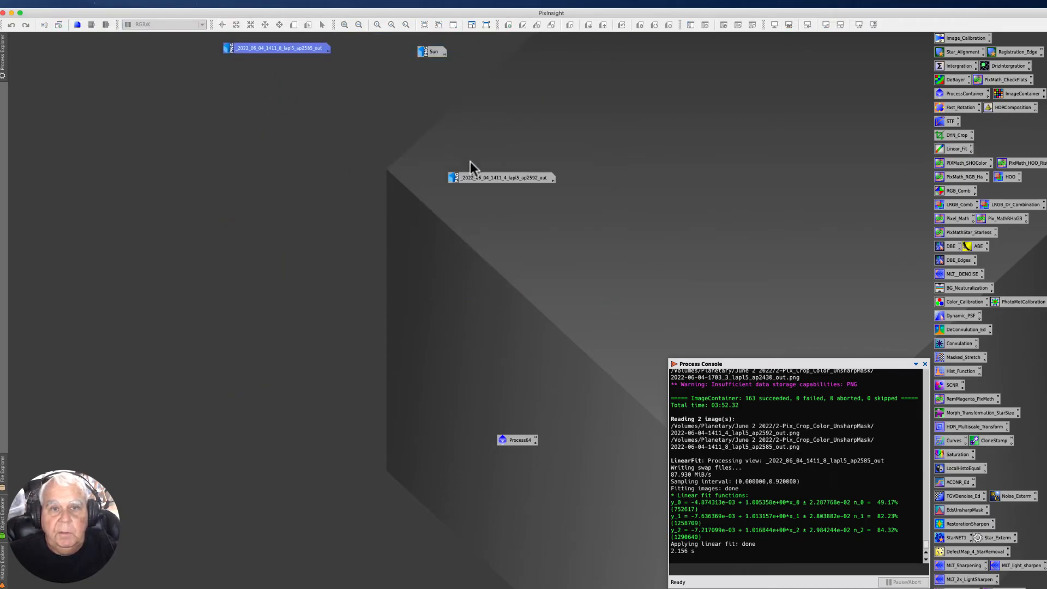
drag(481, 177, 261, 66)
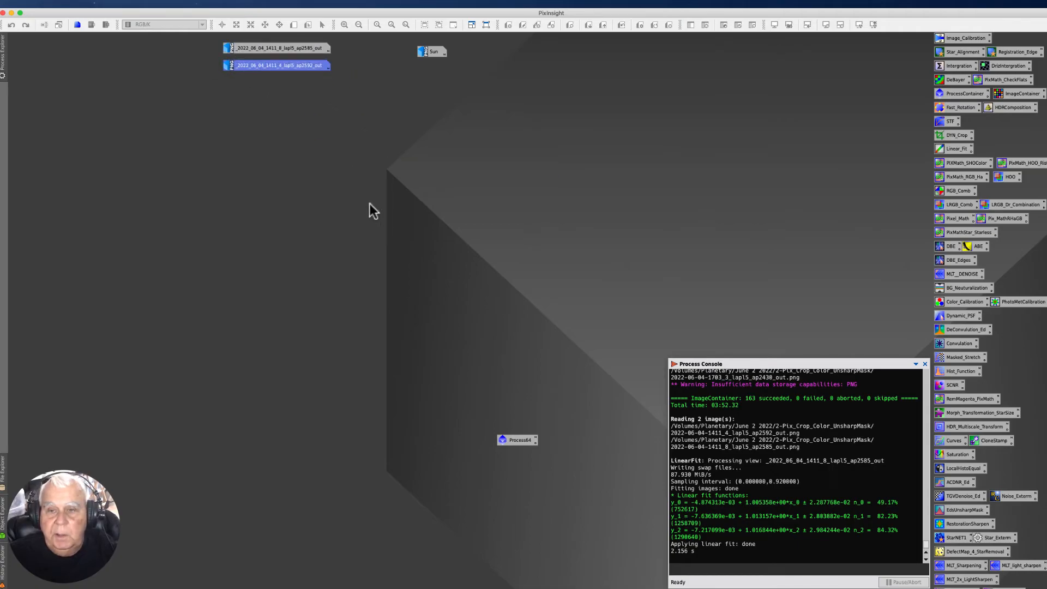
- Open empty ProcessContainer and ImageContainer windows and delete the Process64 icon from the workspace
double_click(950, 95)
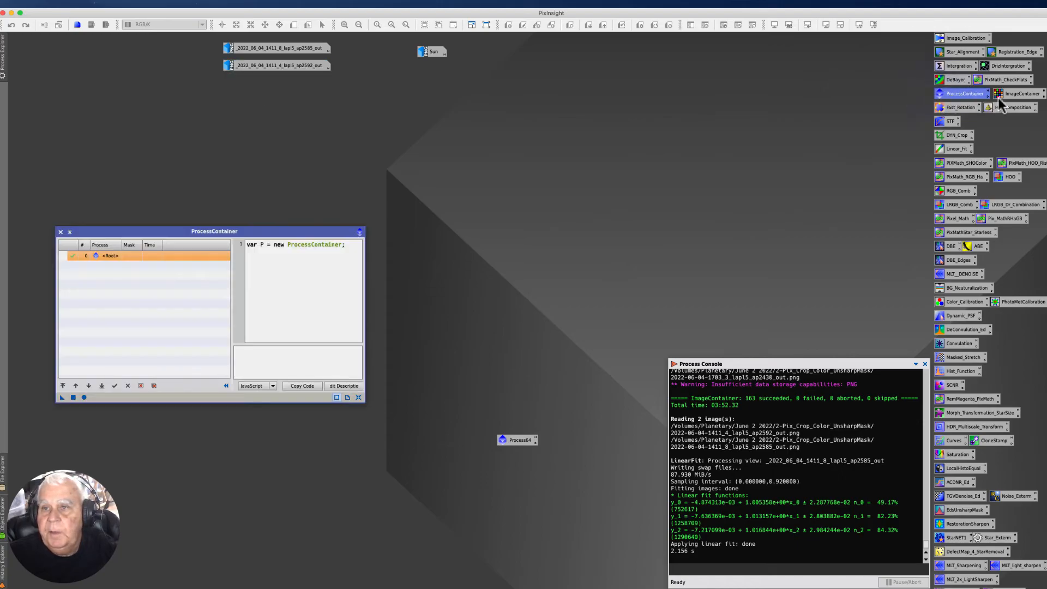
double_click(1017, 94)
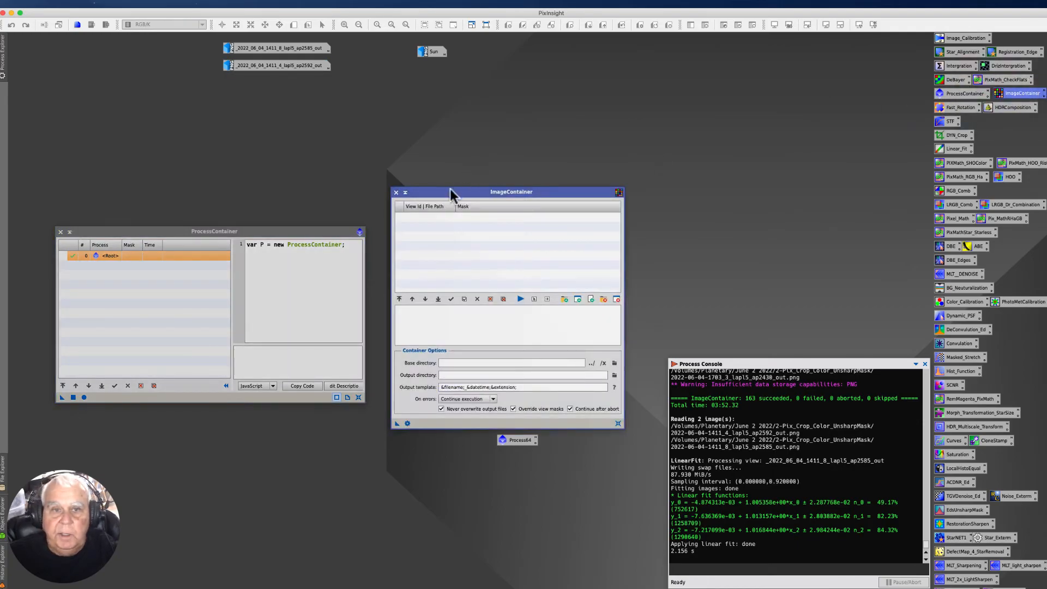
drag(450, 188, 506, 138)
right_click(508, 437)
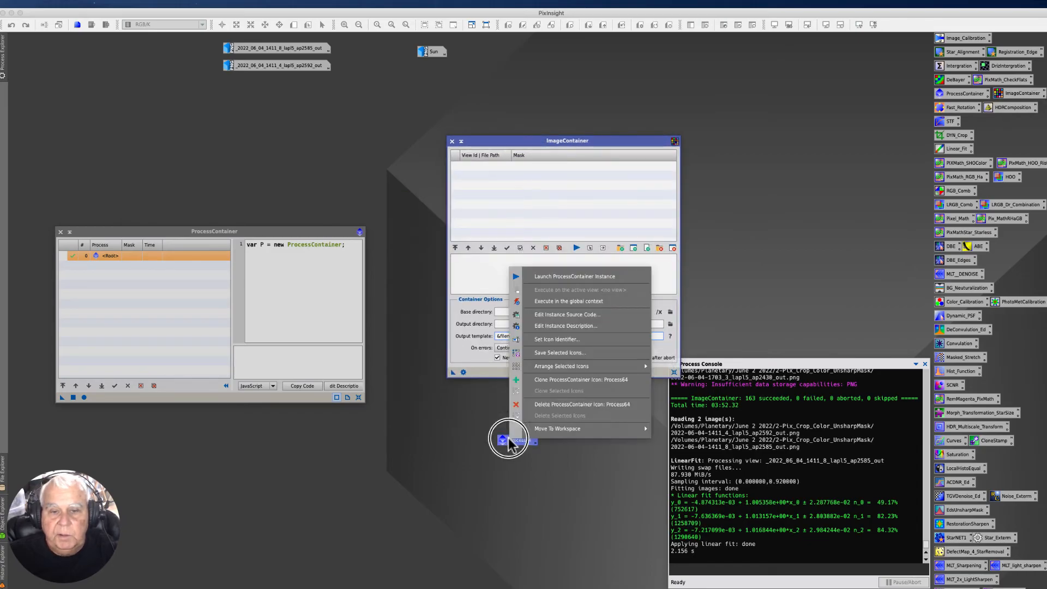
click(558, 404)
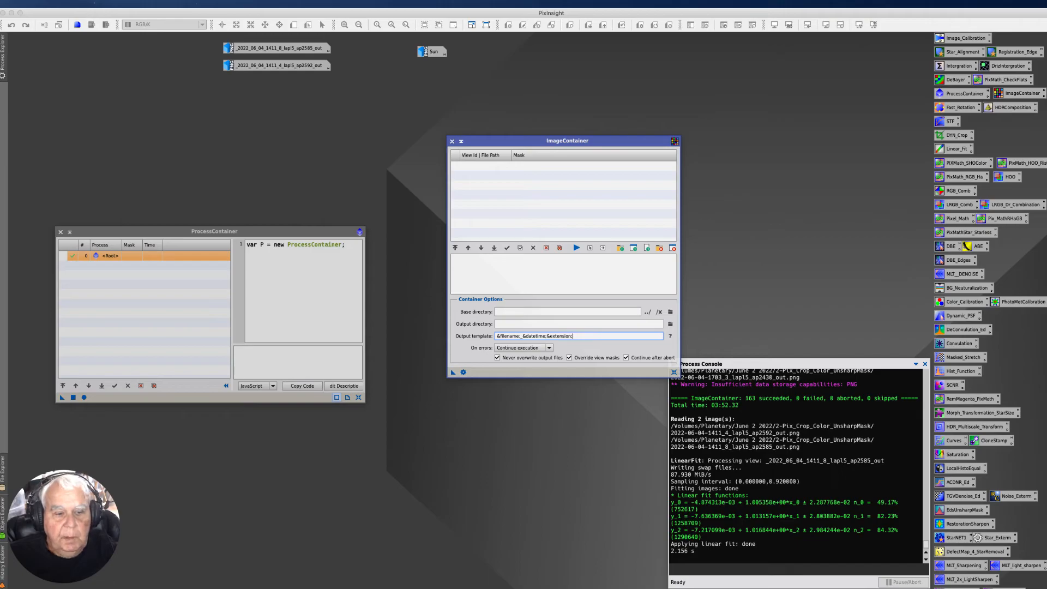
- Restore the _2022_06_04_1411_8_lapl5_ap2585_out and _2022_06_04_1411_4_lapl5_ap2592_out image windows, leaving the ap2585 image active
click(66, 588)
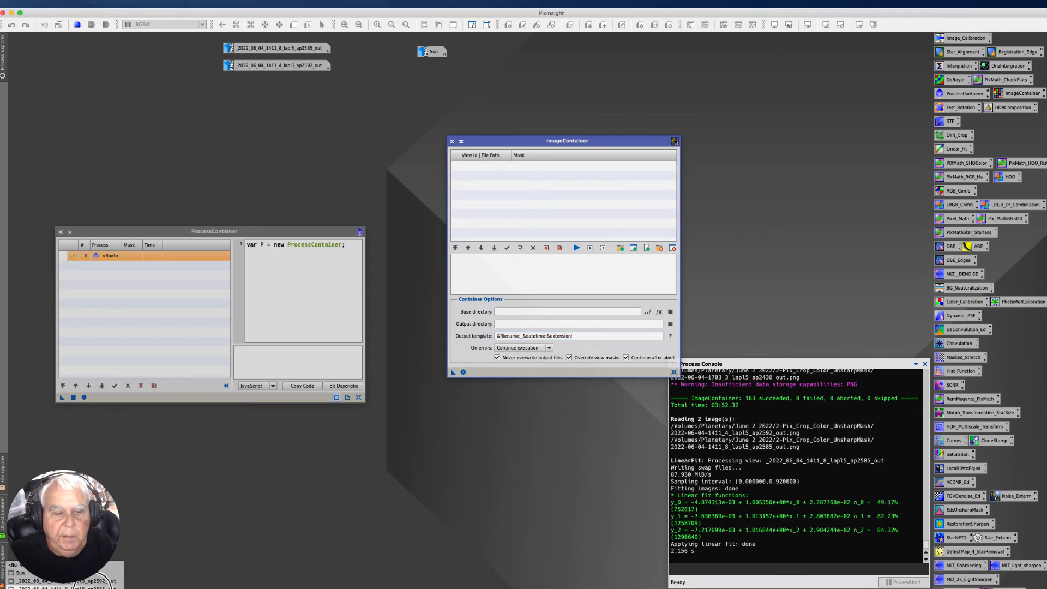
click(67, 587)
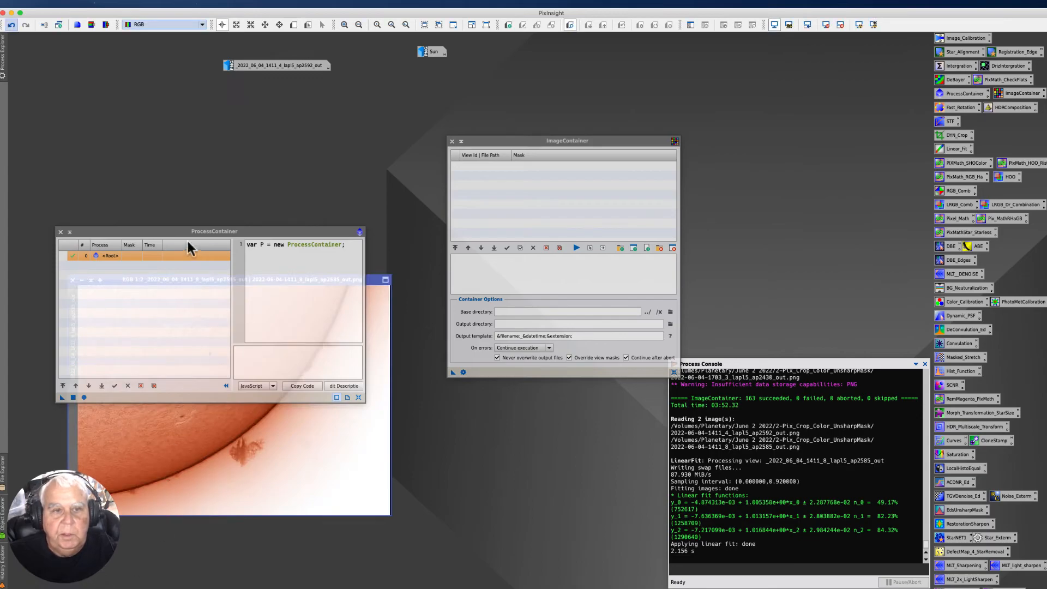
drag(128, 233, 147, 360)
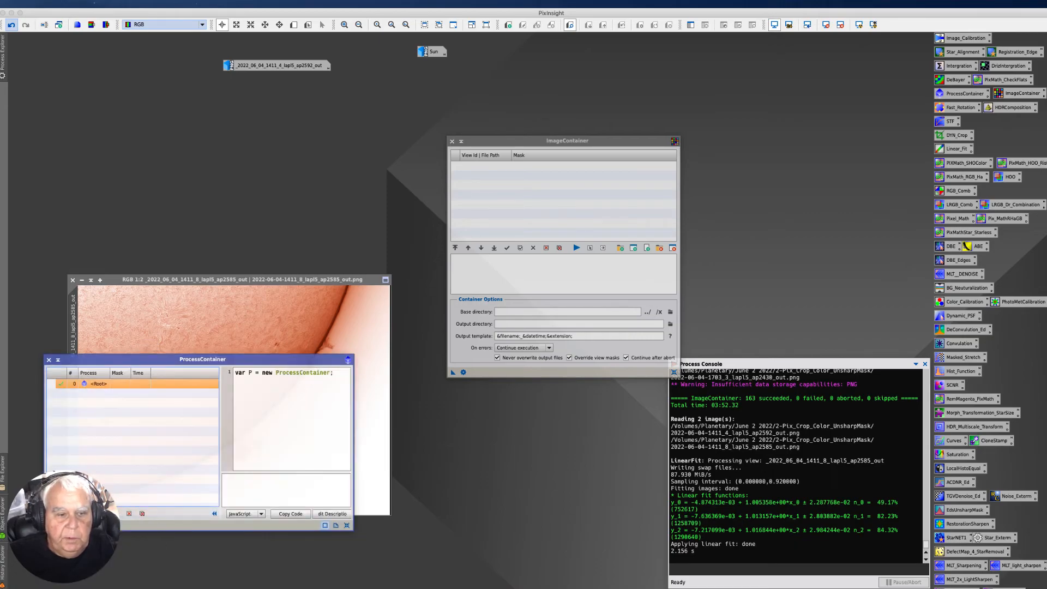
click(111, 588)
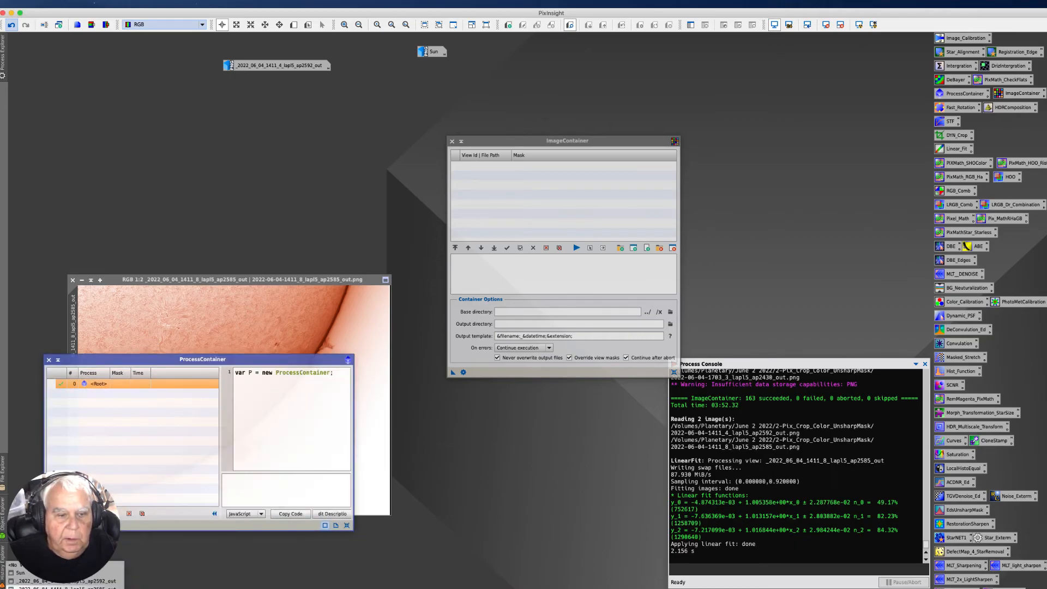
click(98, 581)
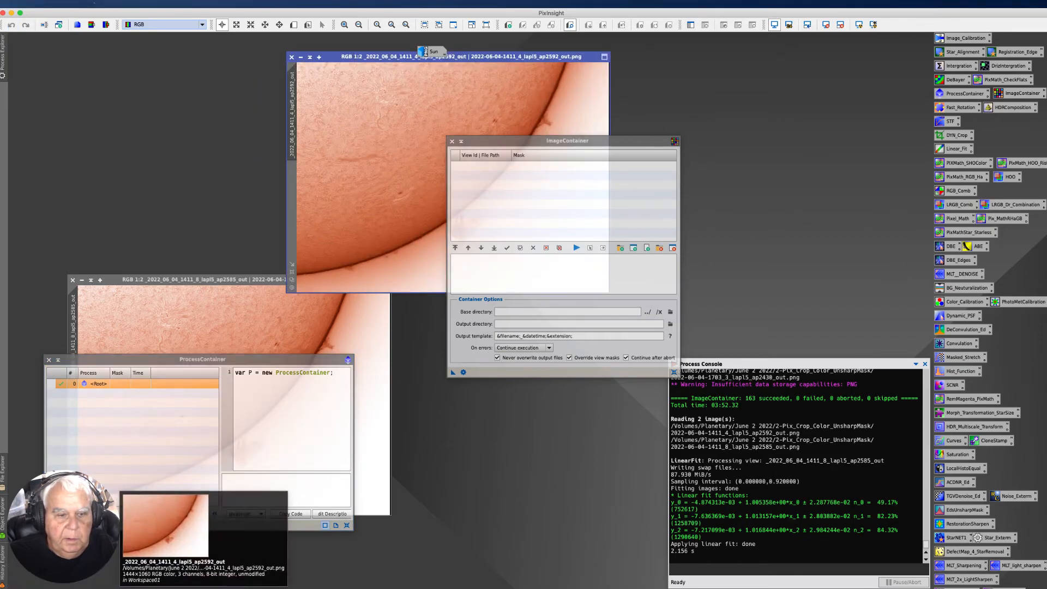
click(112, 588)
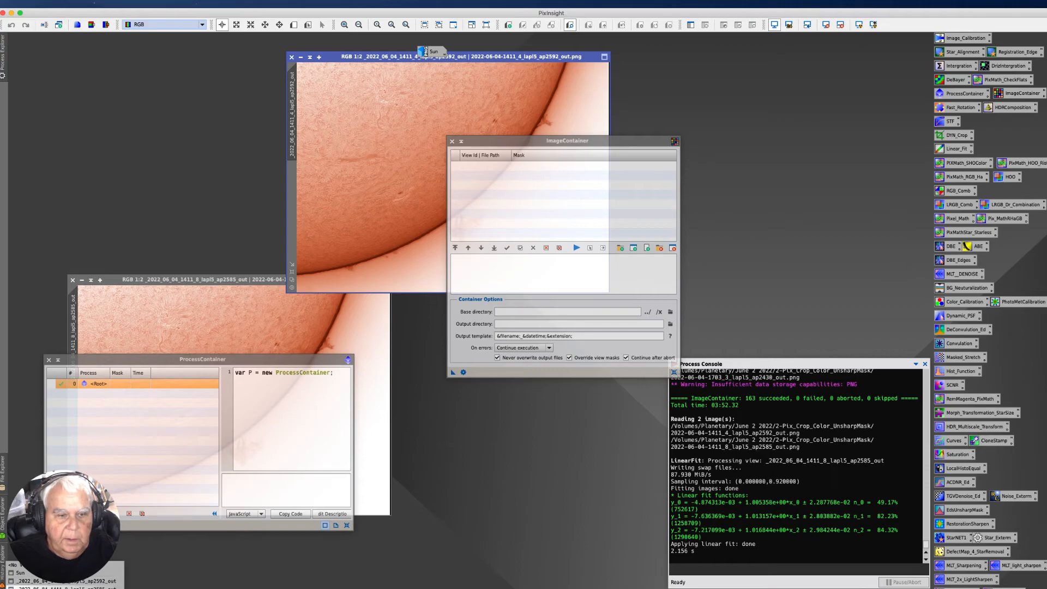
click(82, 588)
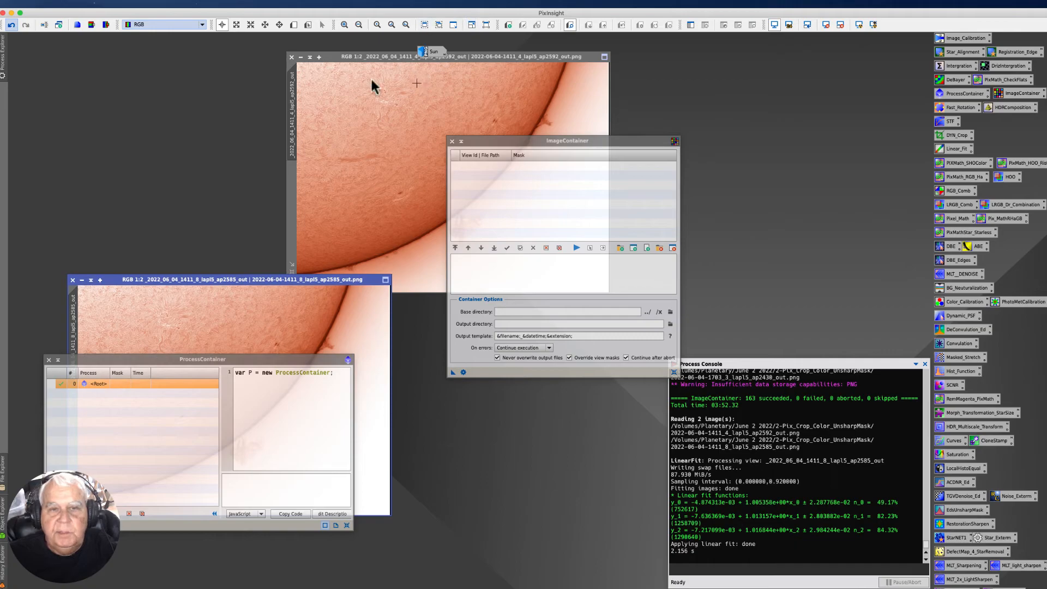
- Move the ImageContainer and ProcessContainer windows lower in the workspace to uncover the two solar images
drag(498, 144, 473, 363)
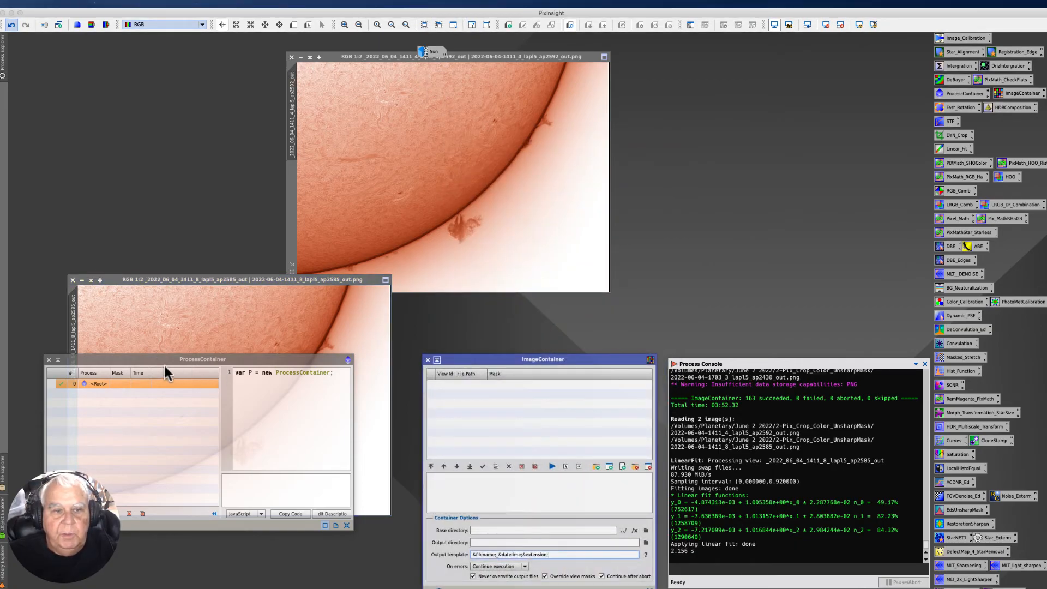
click(175, 423)
drag(145, 359, 166, 407)
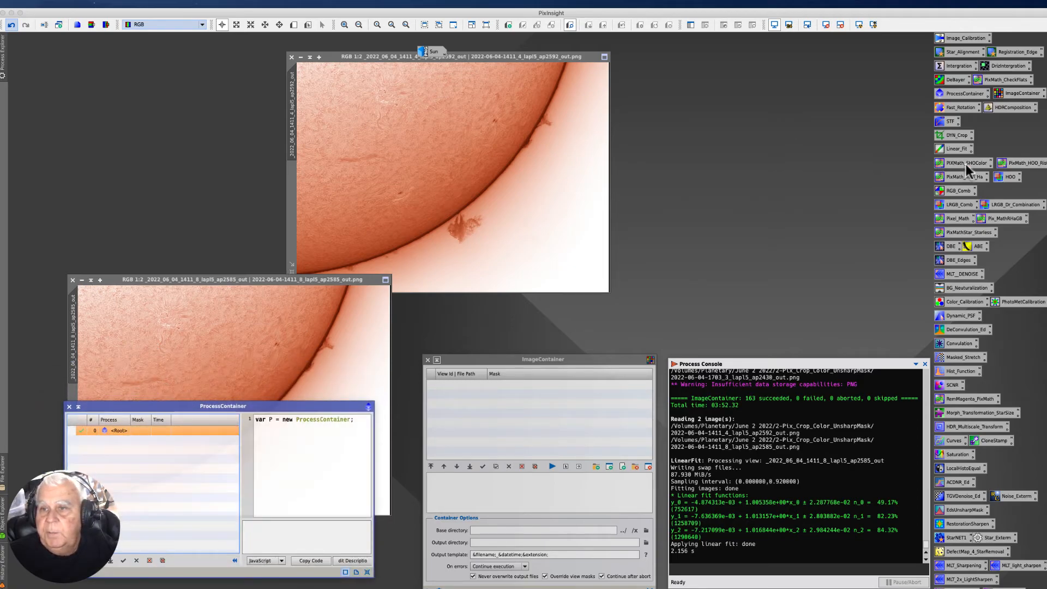
- Open LinearFit, set its reference image to _2022_06_04_1411_4_lapl5_ap2592_out and apply it to the _2022_06_04_1411_8_lapl5_ap2585_out image
double_click(950, 151)
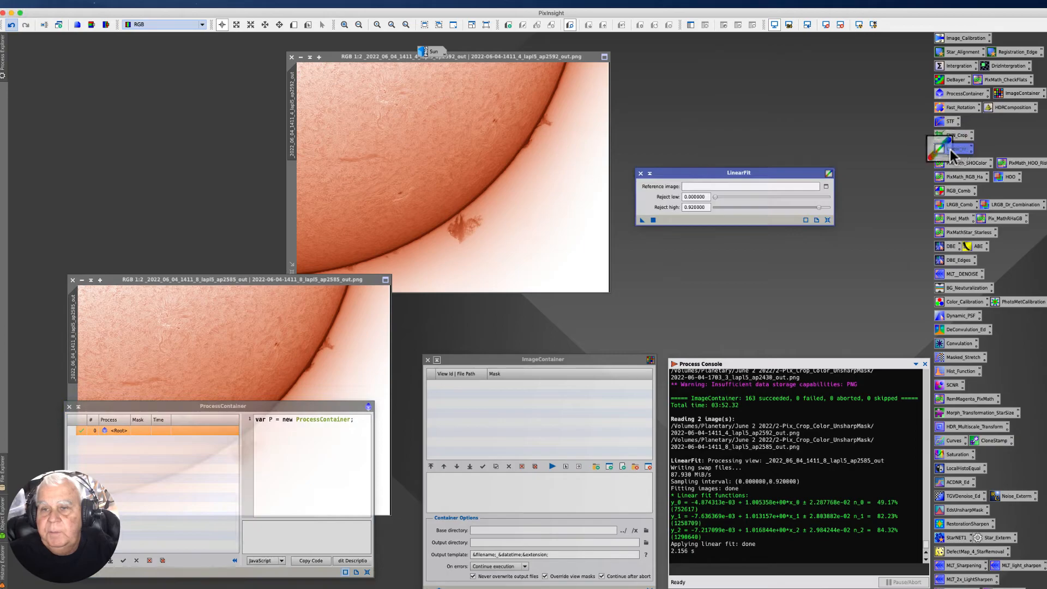
drag(690, 173, 750, 97)
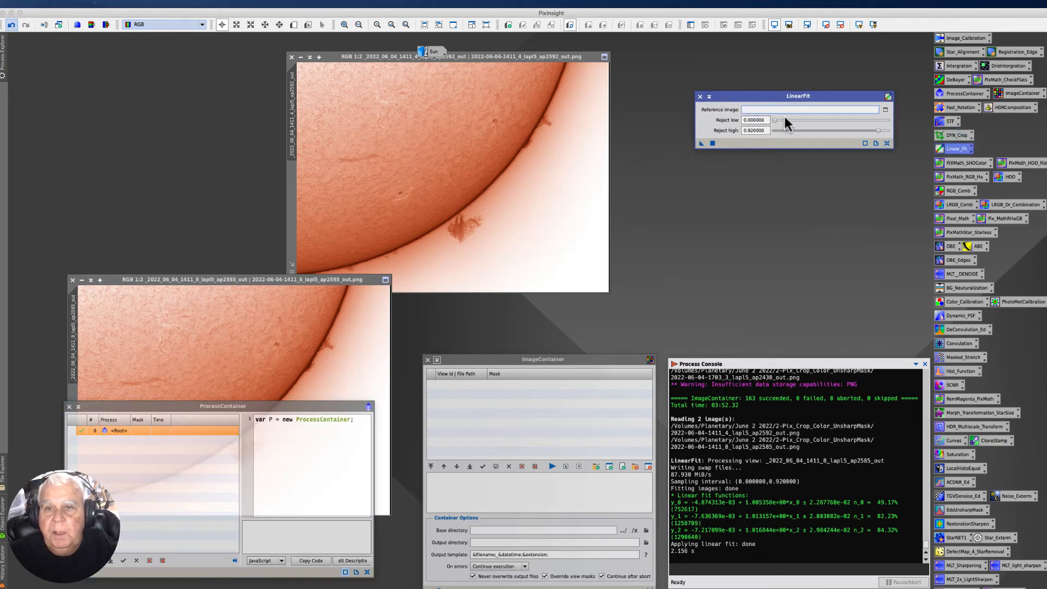
click(884, 109)
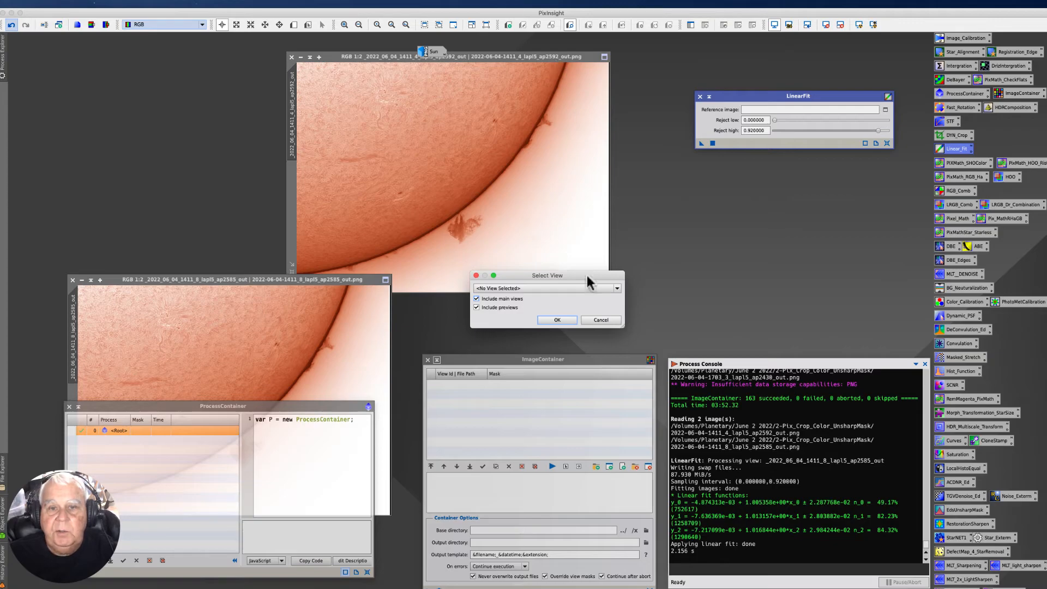
click(616, 288)
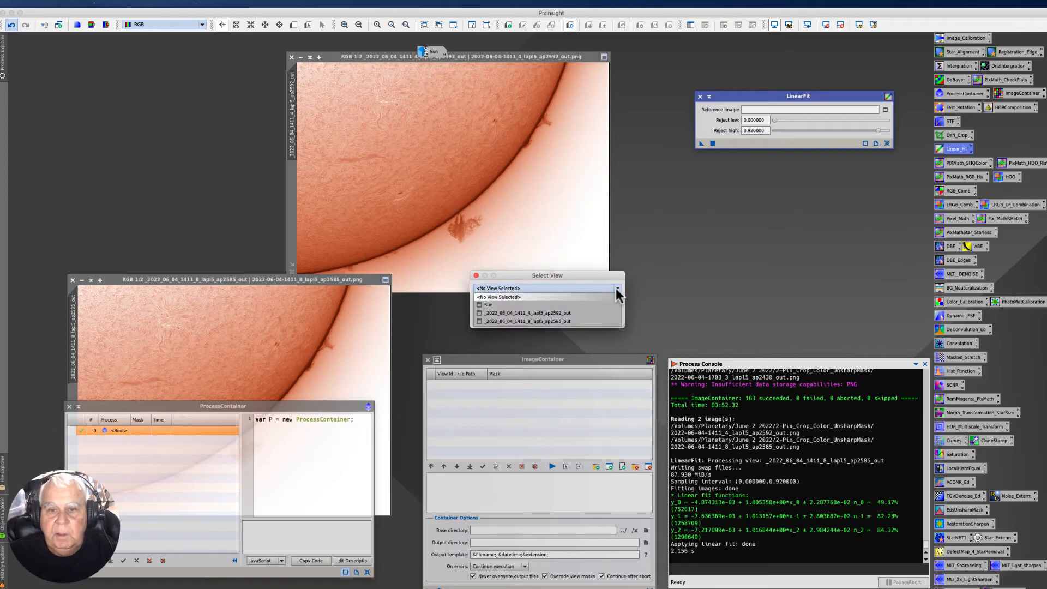
click(558, 313)
click(557, 322)
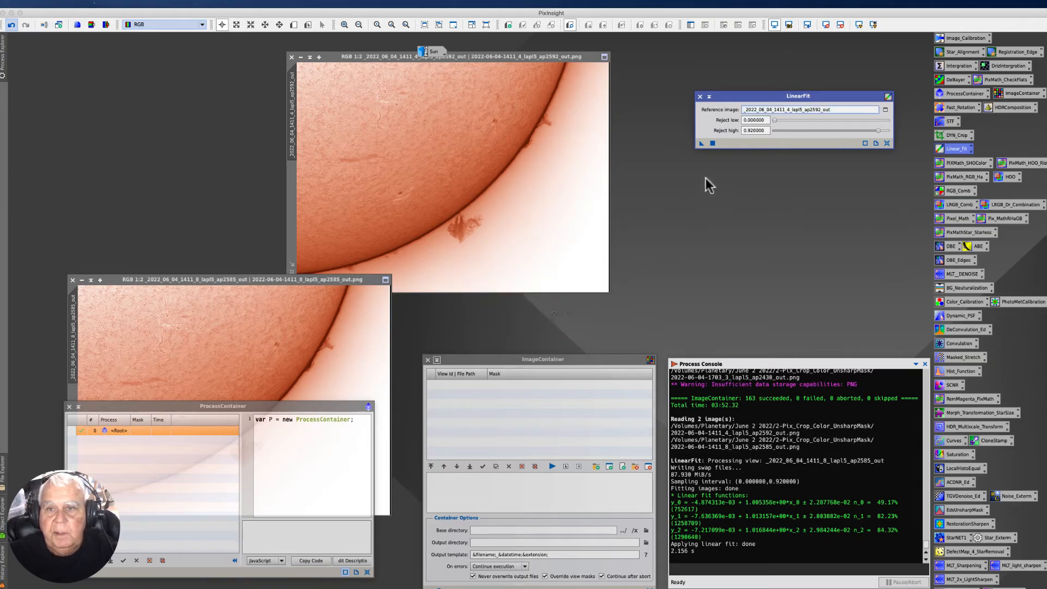
drag(657, 175, 204, 328)
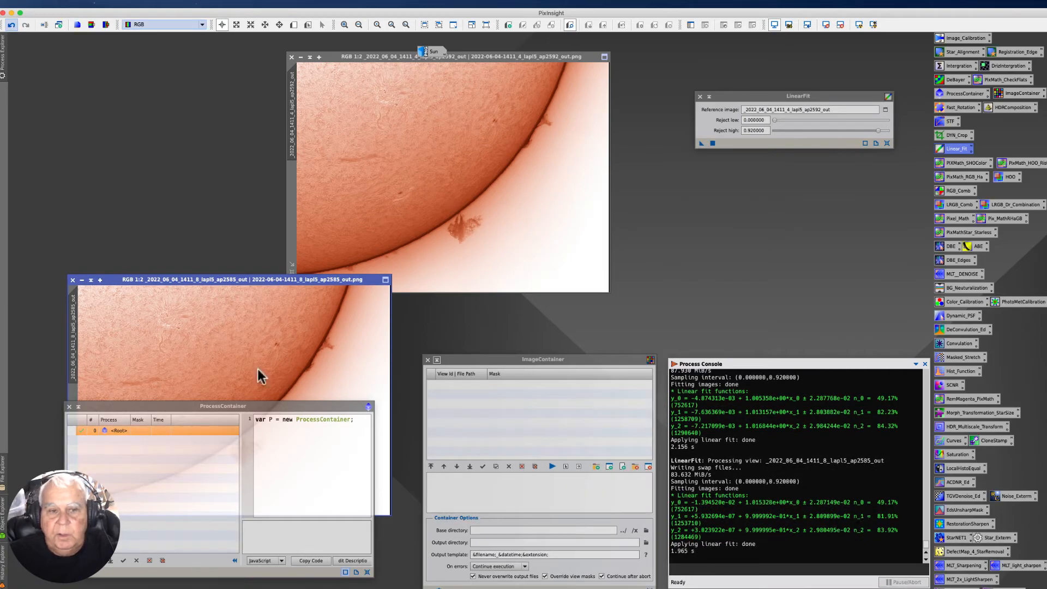
- Copy the latest LinearFit entry from the _2022_06_04_1411_8_lapl5_ap2585_out image's processing history into the ProcessContainer
drag(121, 281, 109, 165)
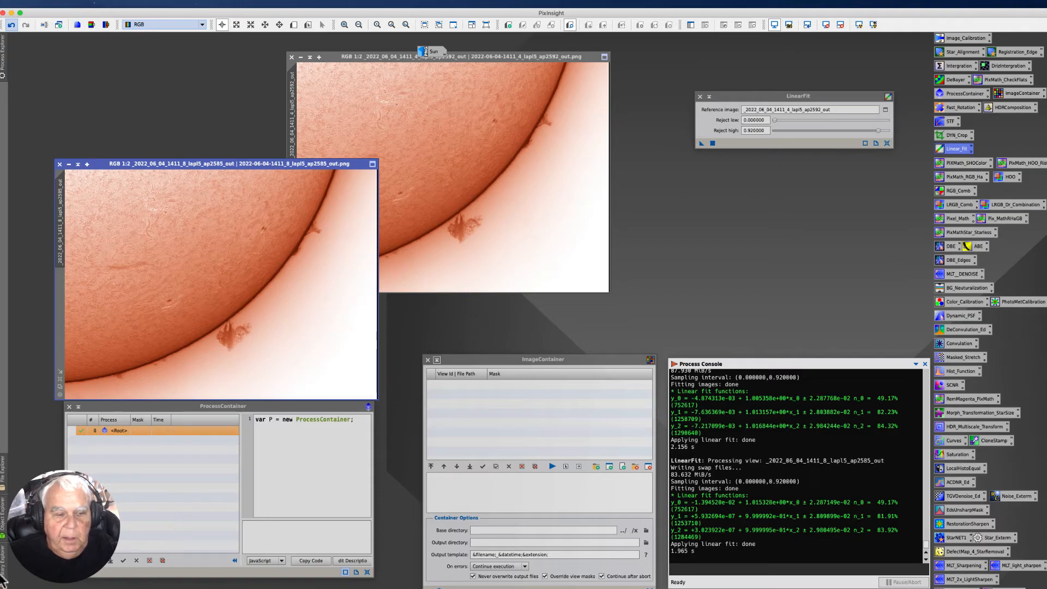
mouse_move(2, 567)
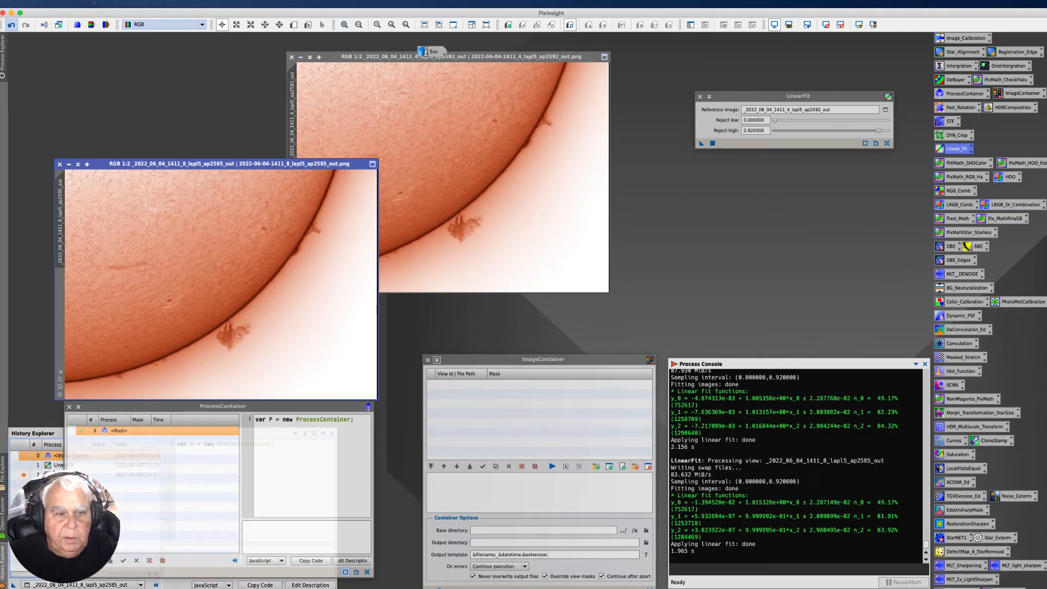
click(56, 465)
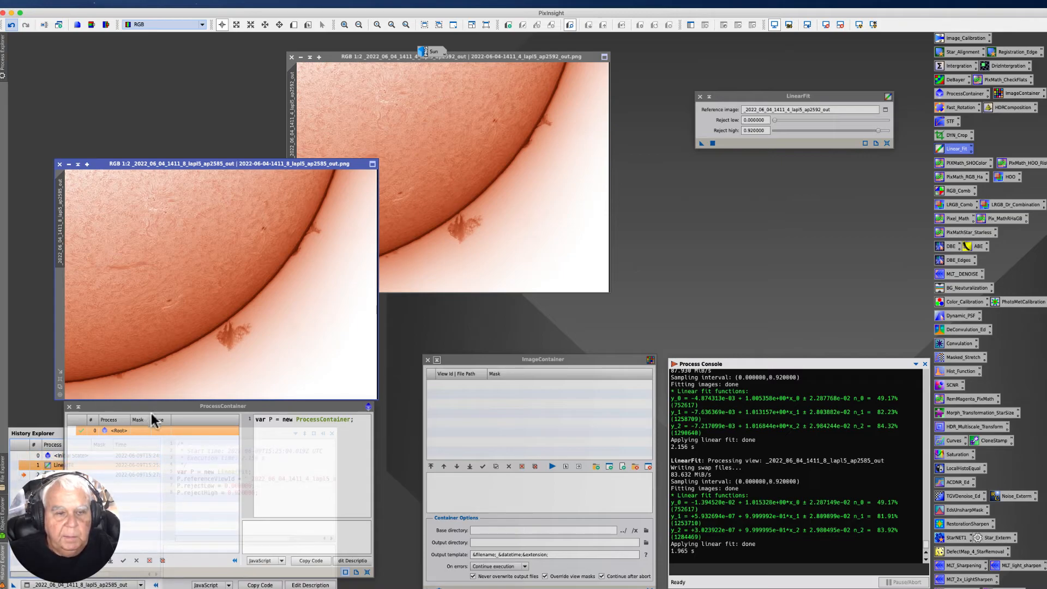
drag(152, 409, 518, 257)
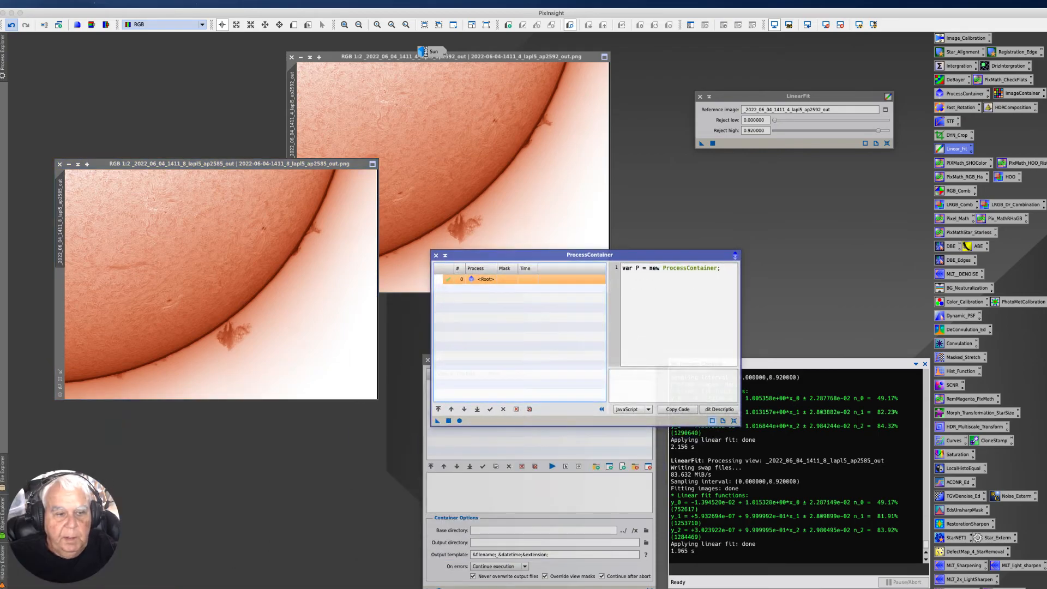
mouse_move(3, 568)
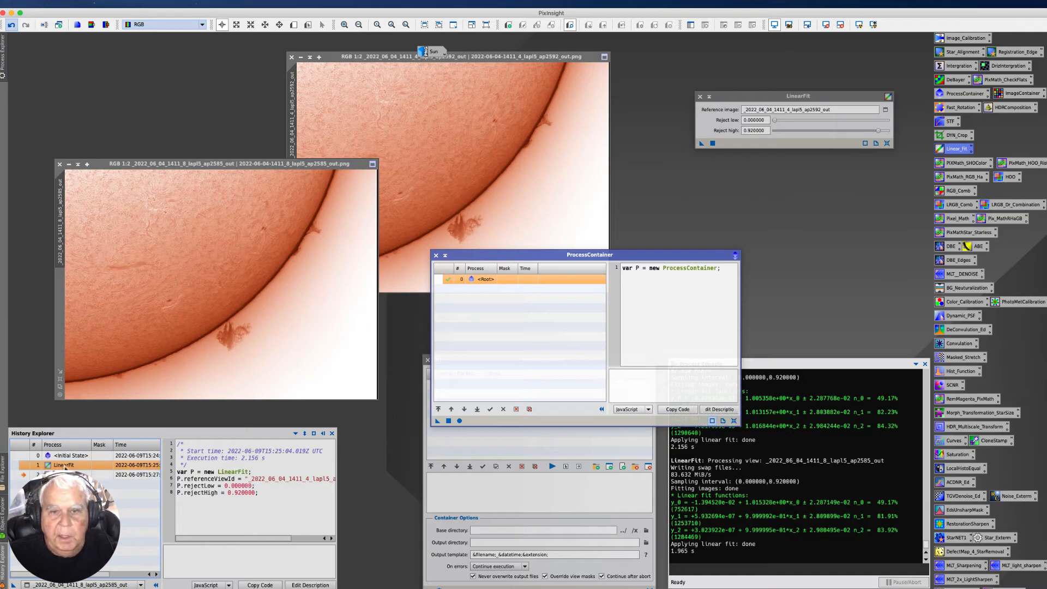
drag(109, 474, 486, 335)
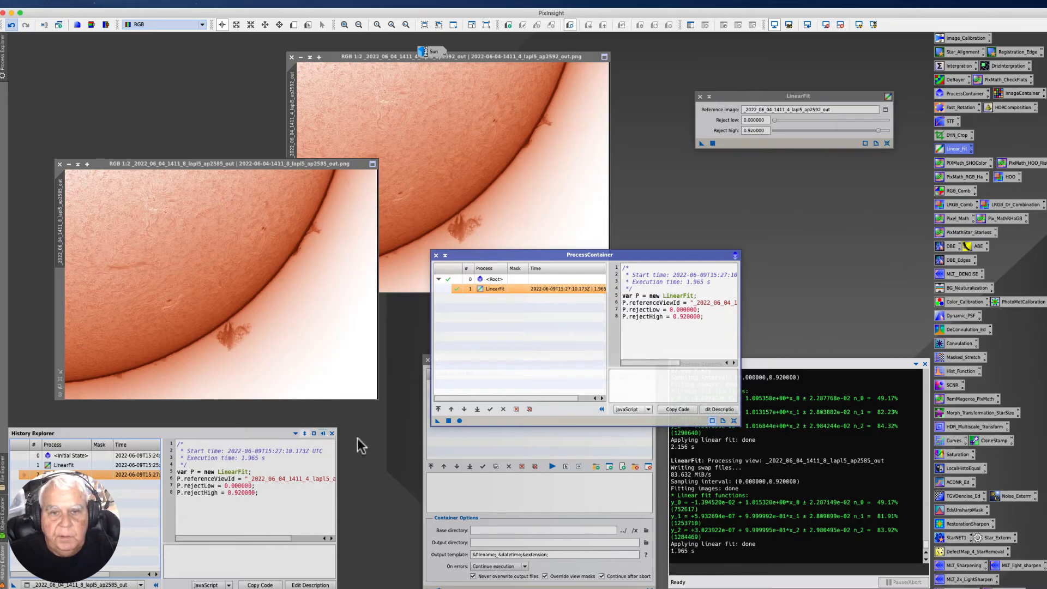
- Move the ProcessContainer clear of the history list and minimize both solar images, ap2585 and ap2592, to icons
drag(496, 255, 105, 425)
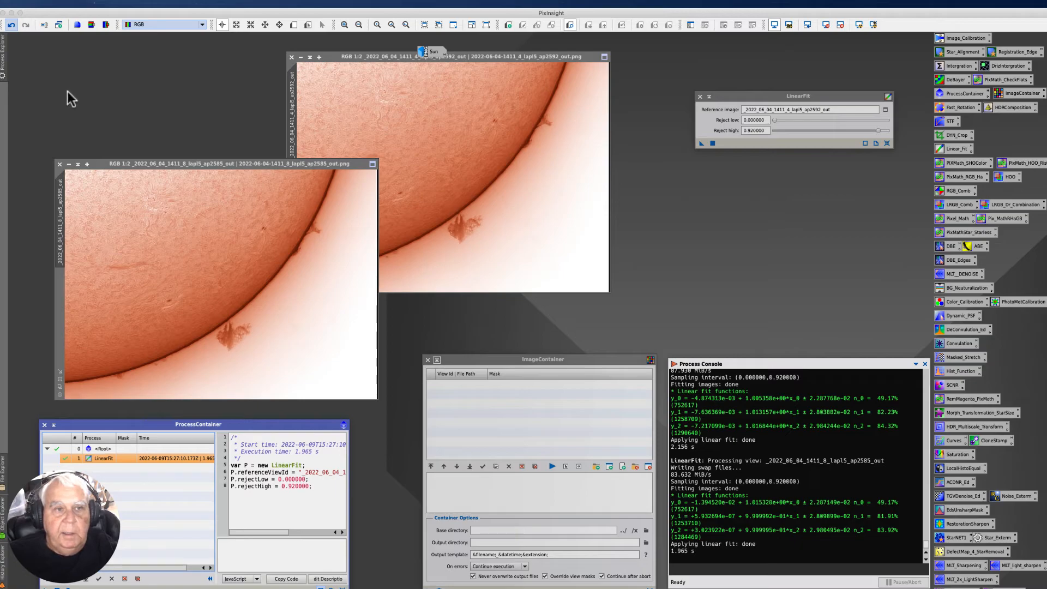
click(70, 165)
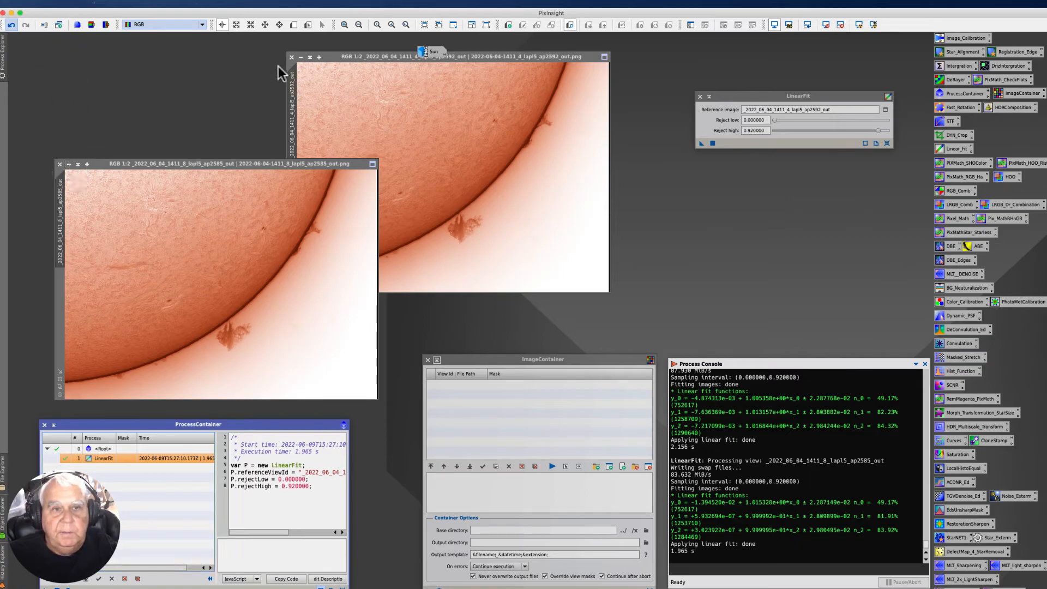
click(68, 164)
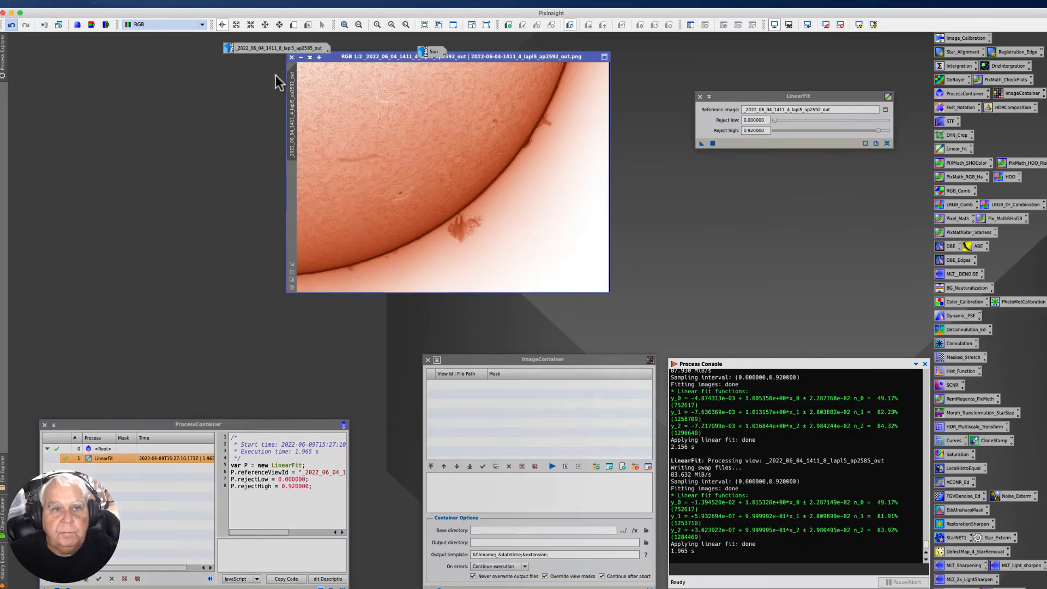
click(300, 57)
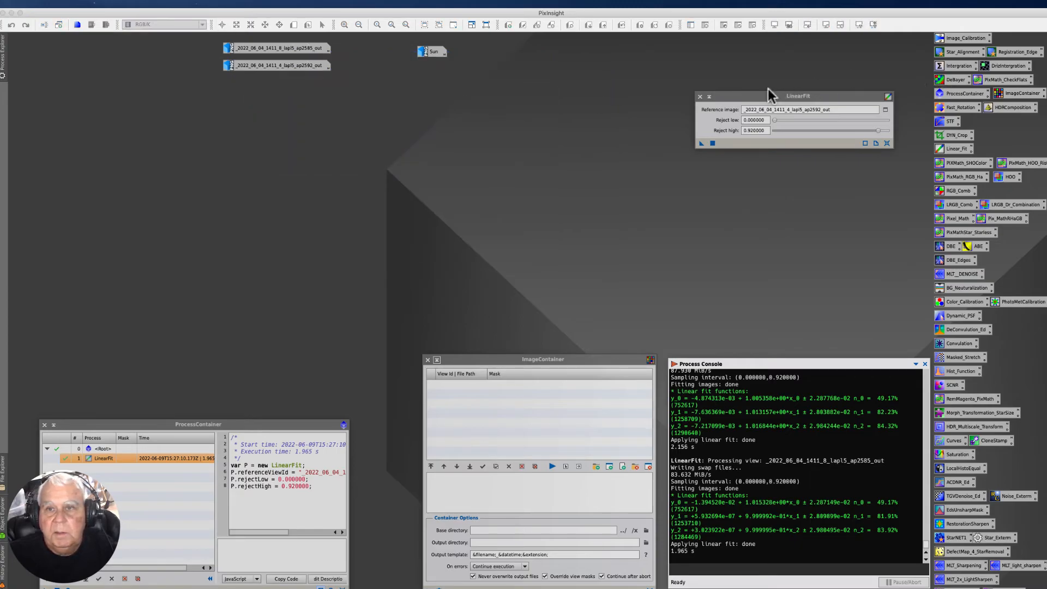
- Rearrange the LinearFit, ImageContainer and ProcessContainer windows, and save the ProcessContainer as a process icon below the ImageContainer
drag(757, 96, 784, 37)
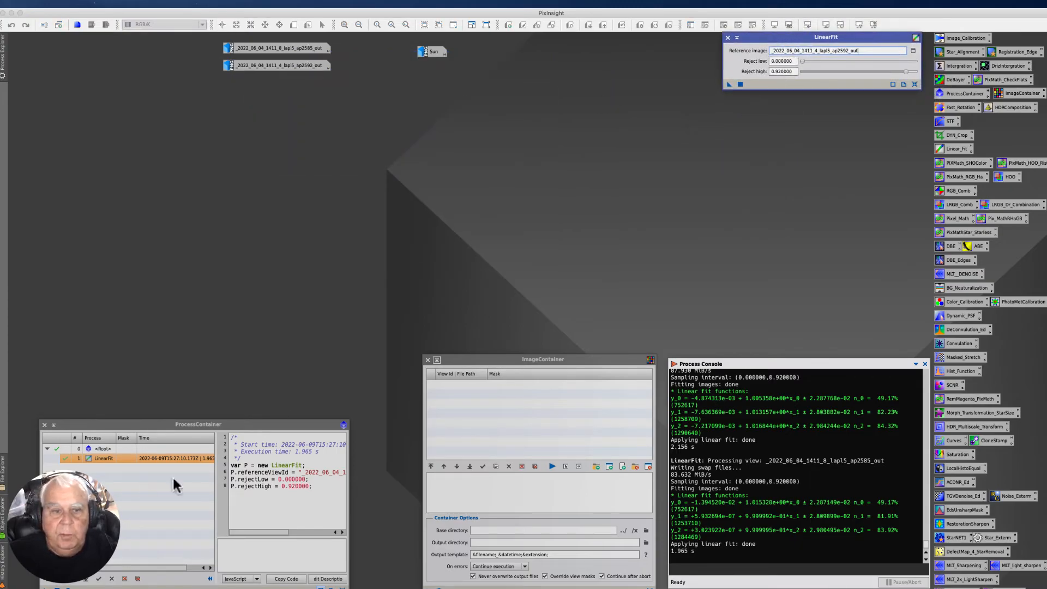
drag(462, 358, 451, 252)
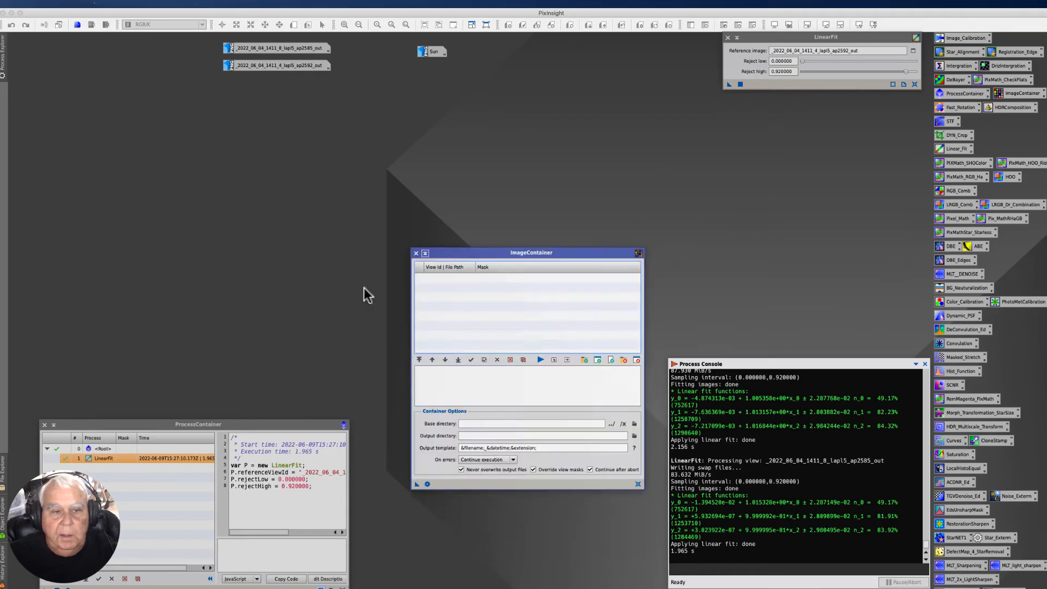
click(120, 424)
drag(120, 424, 105, 245)
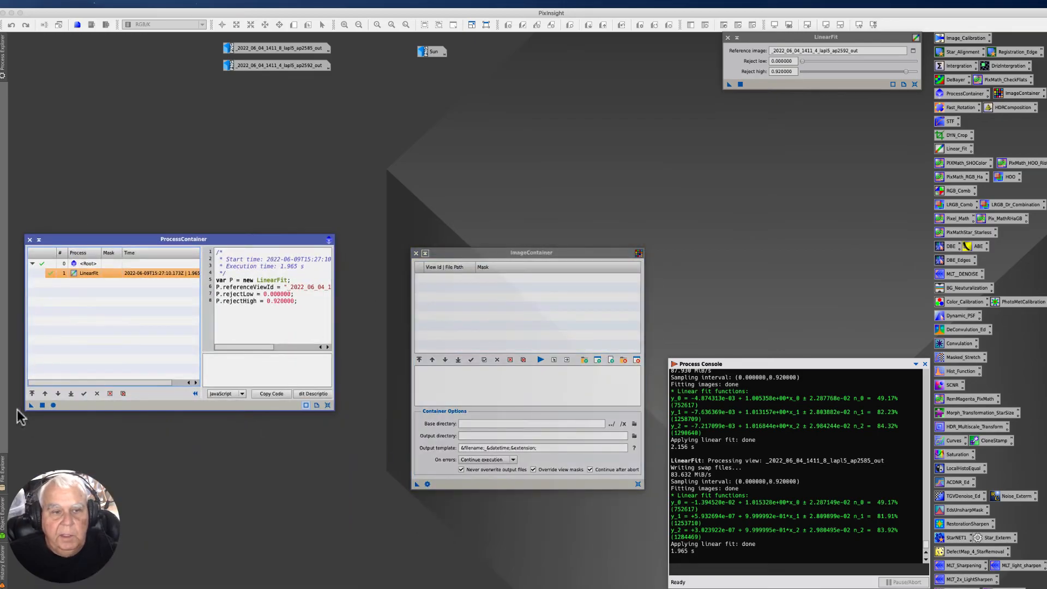
drag(28, 405, 433, 519)
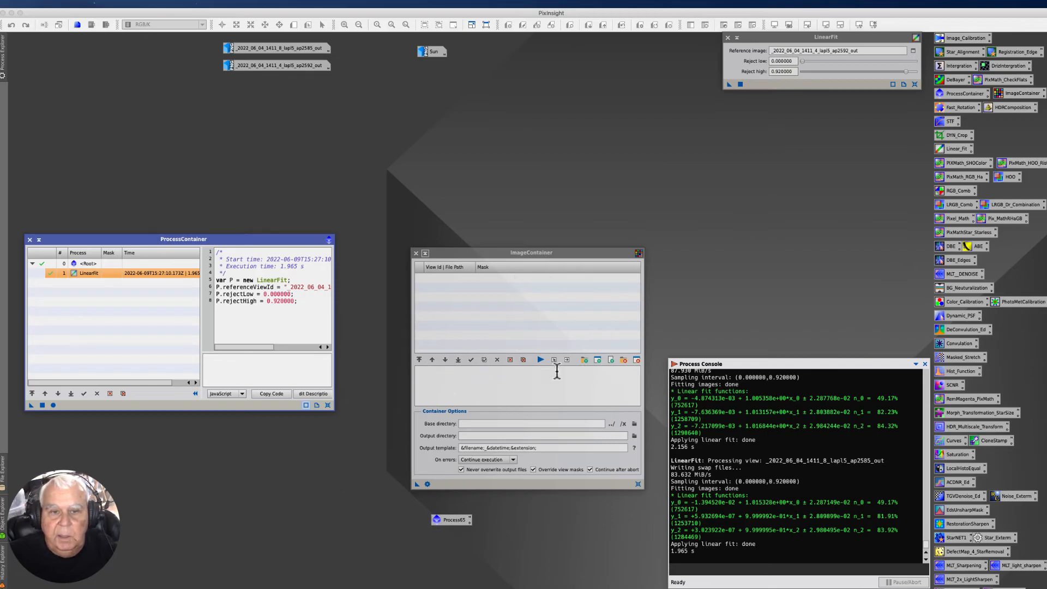
- Add all PNG files from the 2-Pix_Crop_Color_UnsharpMask folder in Planetary's June 2 2022 folder to the ImageContainer
click(585, 362)
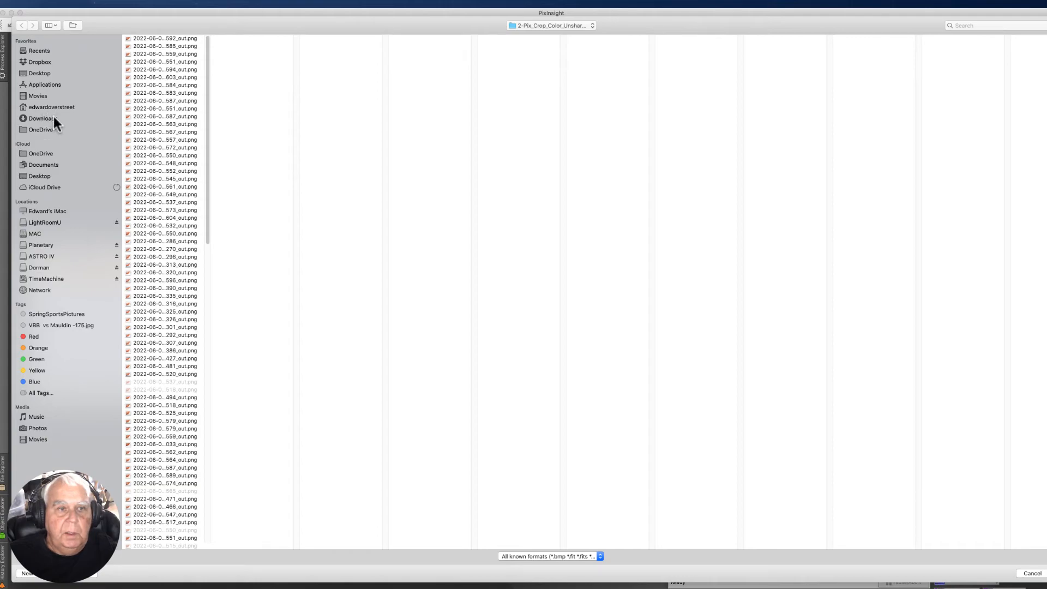
click(37, 244)
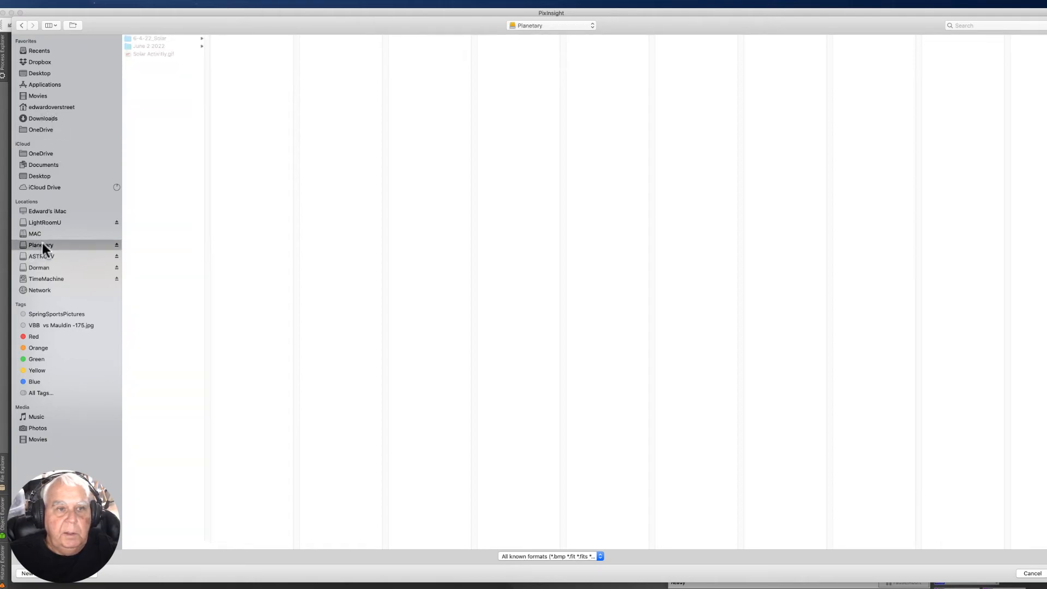
click(156, 47)
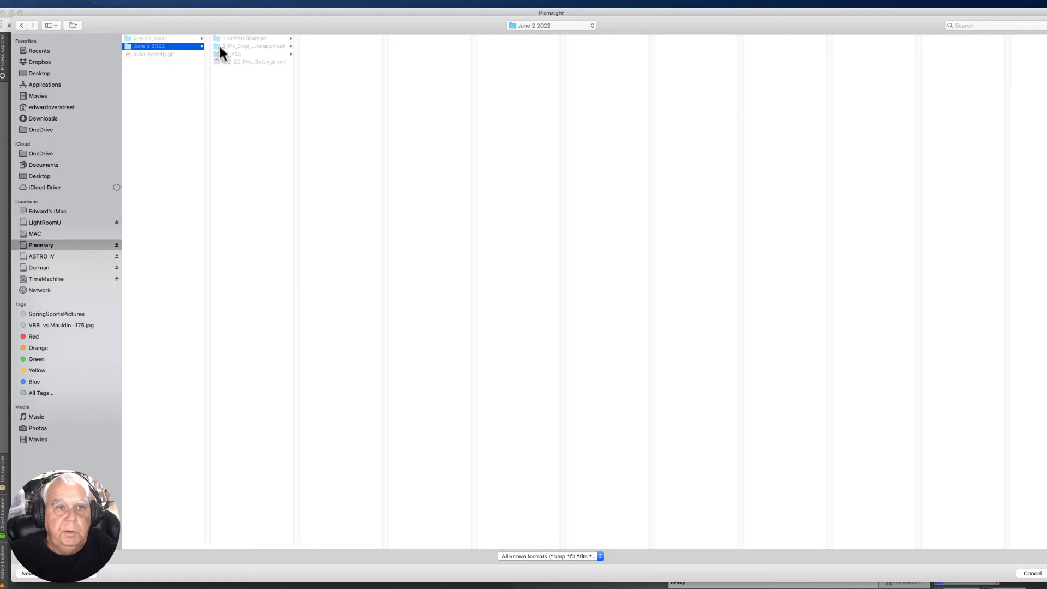
click(262, 47)
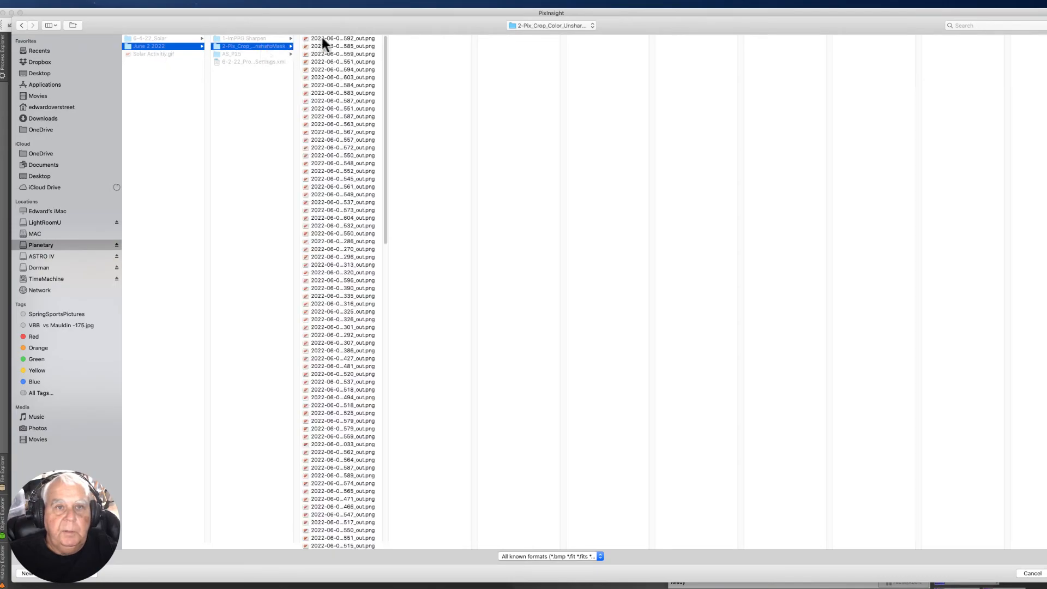
click(328, 39)
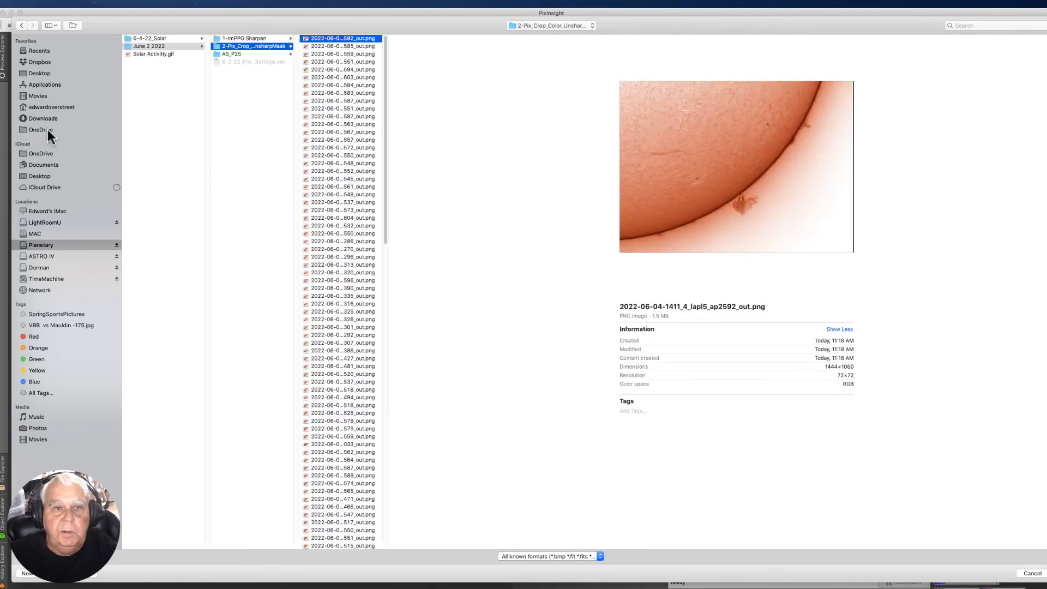
drag(384, 152, 356, 533)
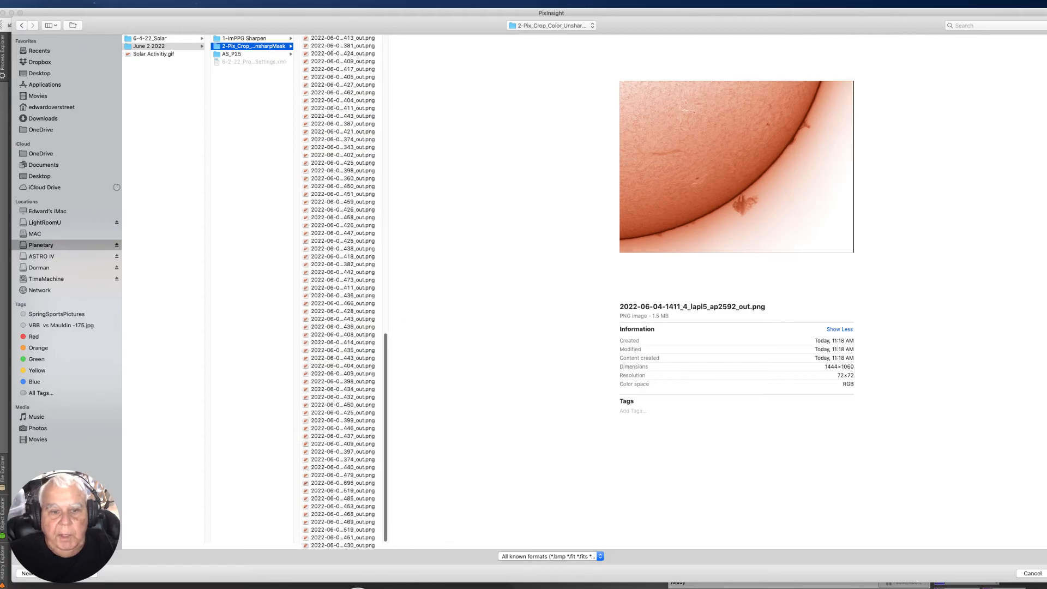
shift+click(330, 544)
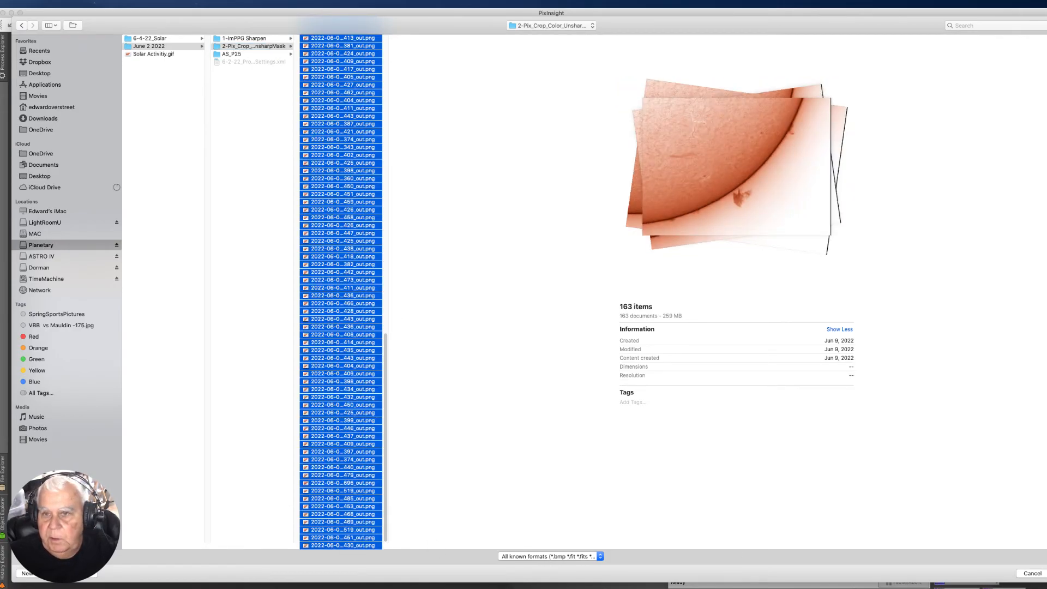
key(Return)
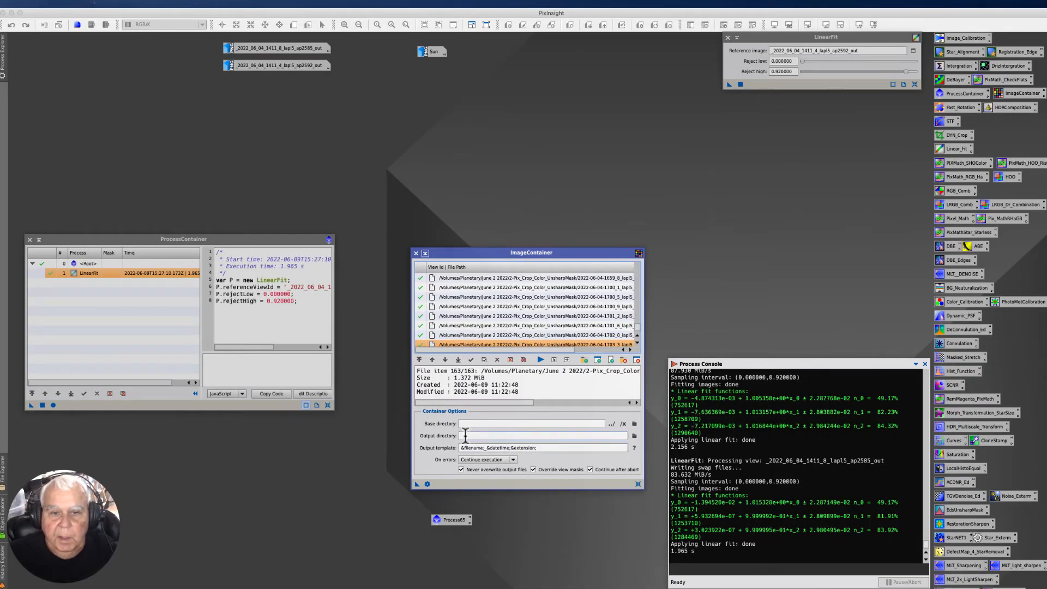
- Create a folder named 3-Pix_Linear Fit inside June 2 2022 and set it as the ImageContainer's output directory
click(633, 436)
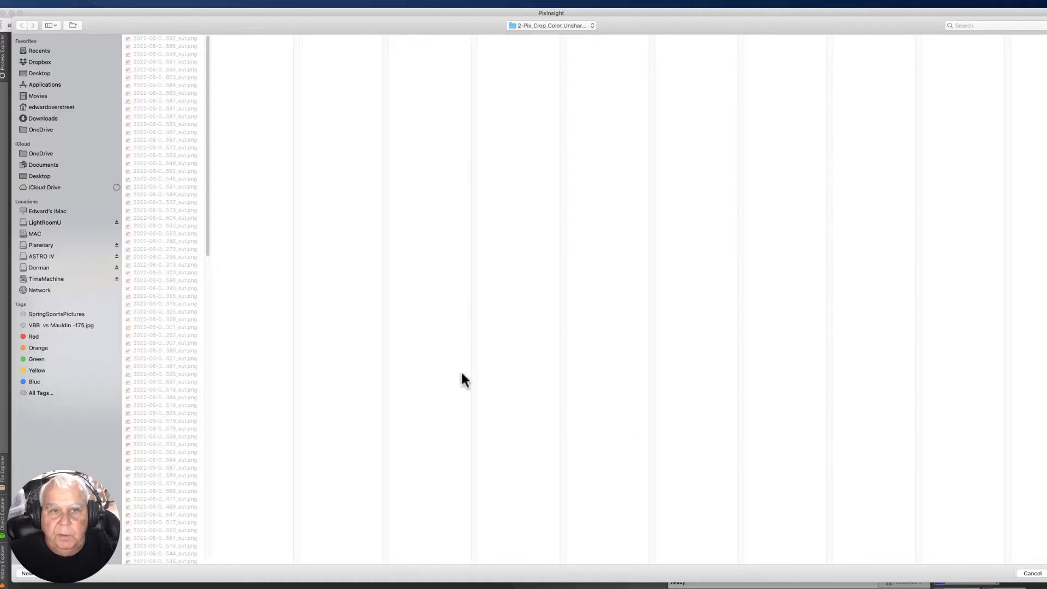
click(564, 30)
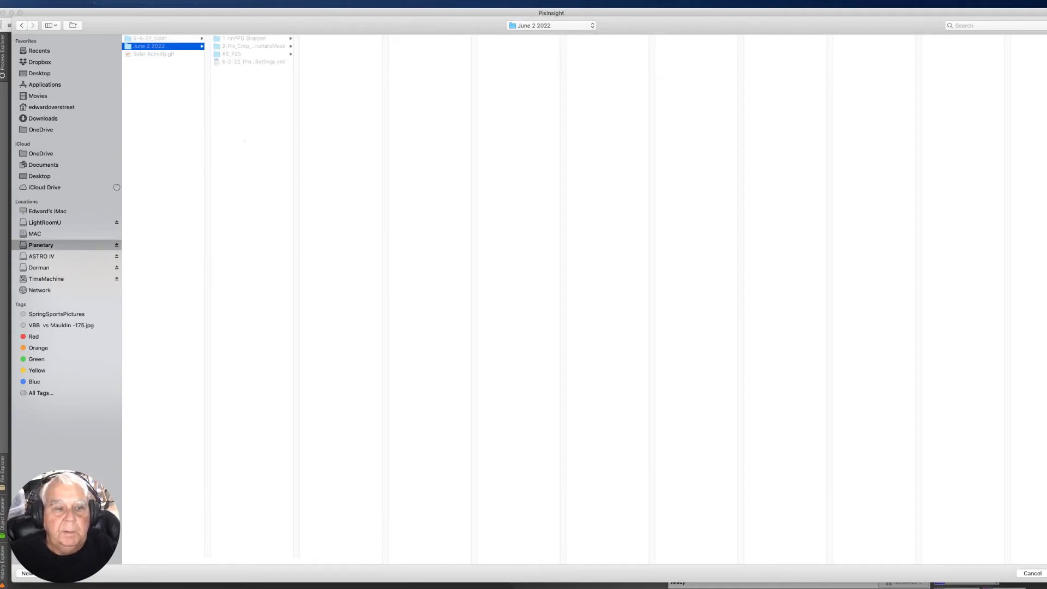
click(37, 576)
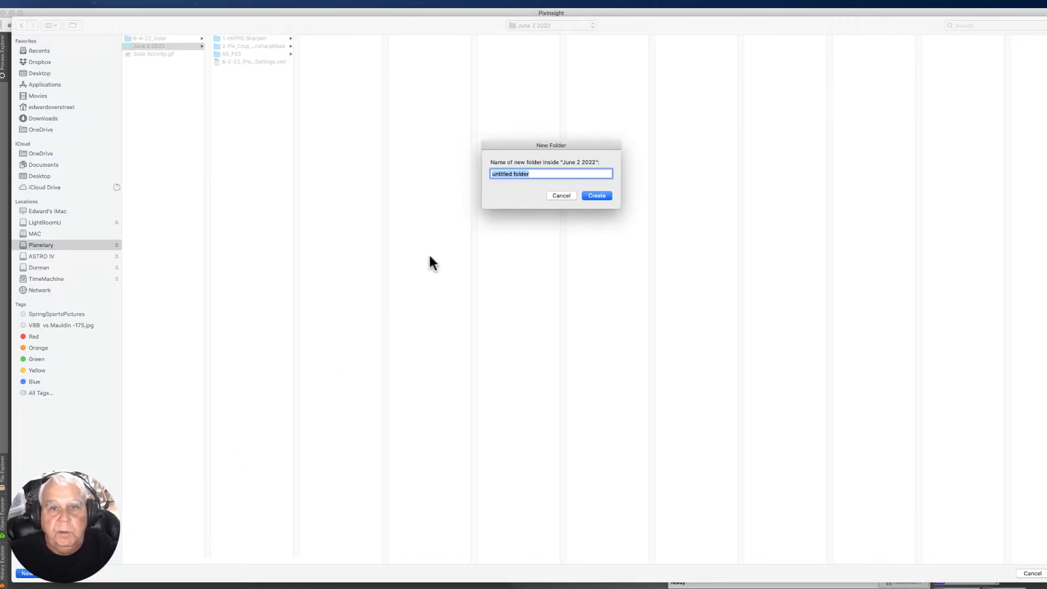
text(3-Pix_Linear Fit)
key(Return)
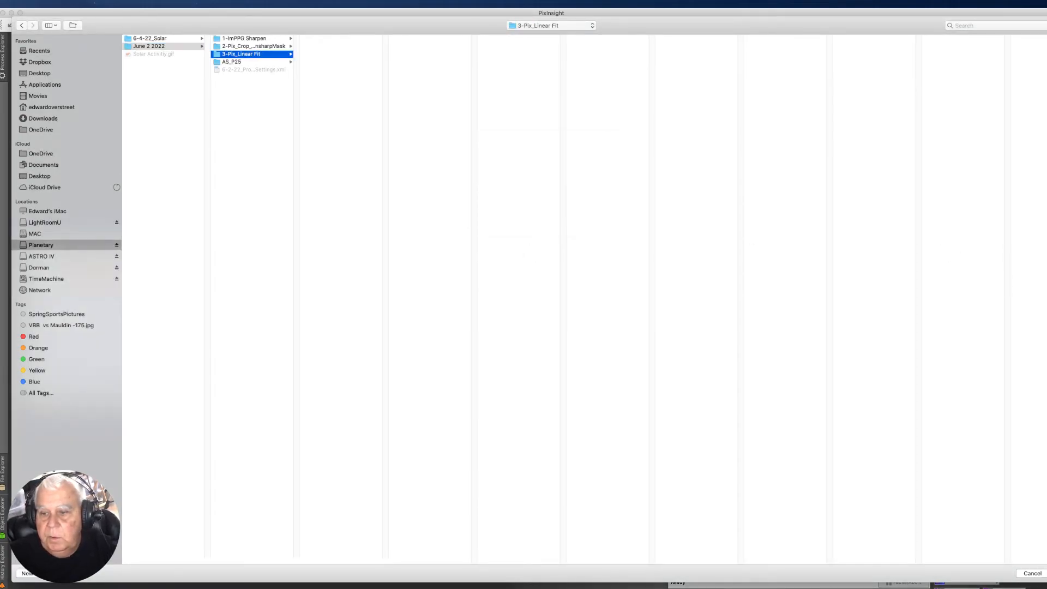
key(Return)
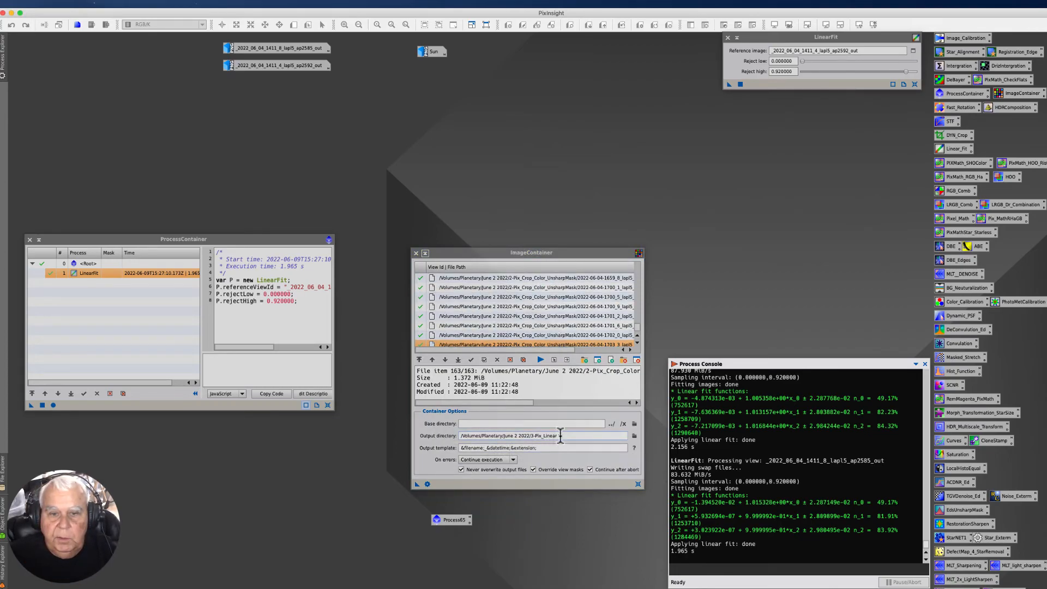
- Remove the date-time part so the output template is &filename;&extension;, and run the ImageContainer through the Process65 icon
click(507, 447)
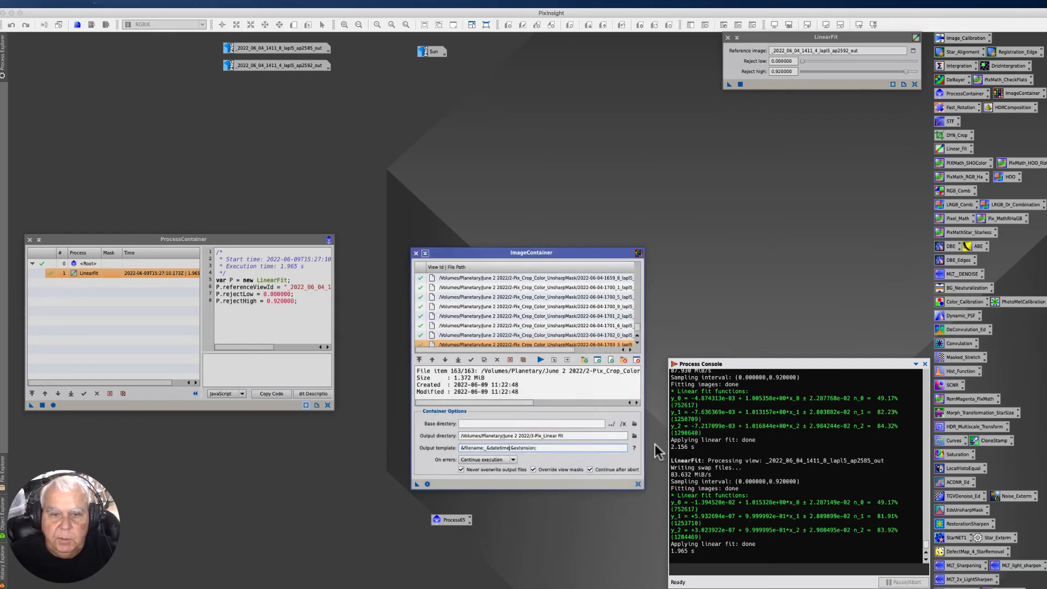
text(;)
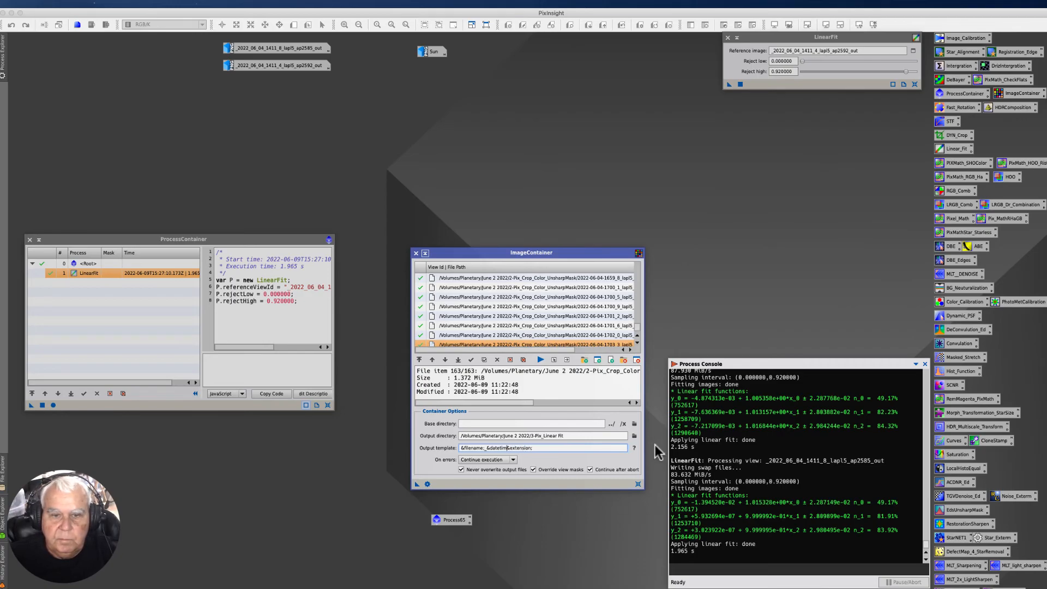
key(BackSpace)
key(BackSpace)
key(BackSpace)
key(BackSpace)
key(BackSpace)
key(BackSpace)
key(BackSpace)
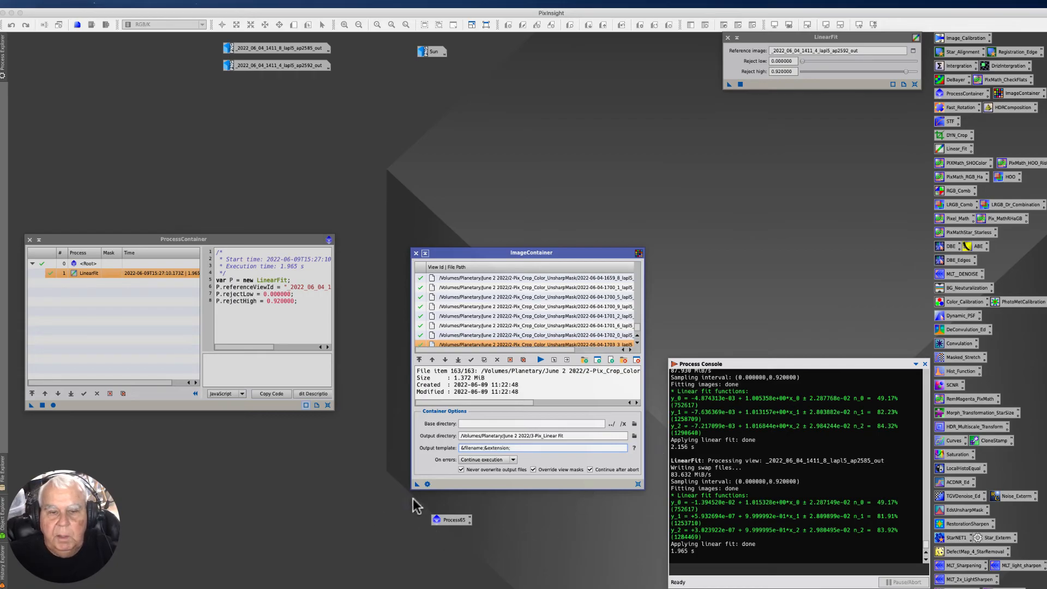
drag(458, 253, 464, 199)
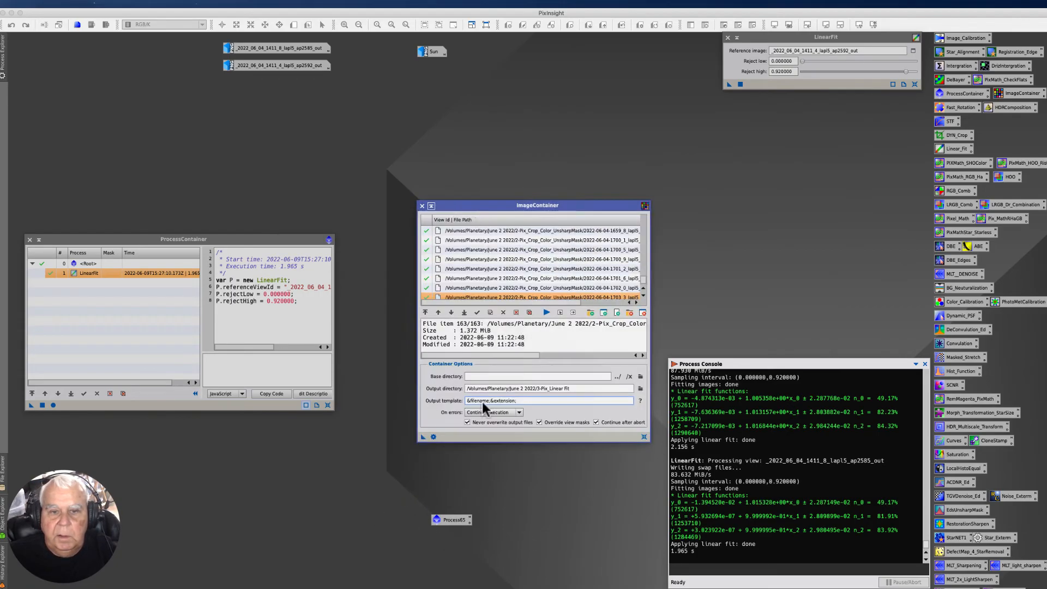
drag(423, 437, 452, 520)
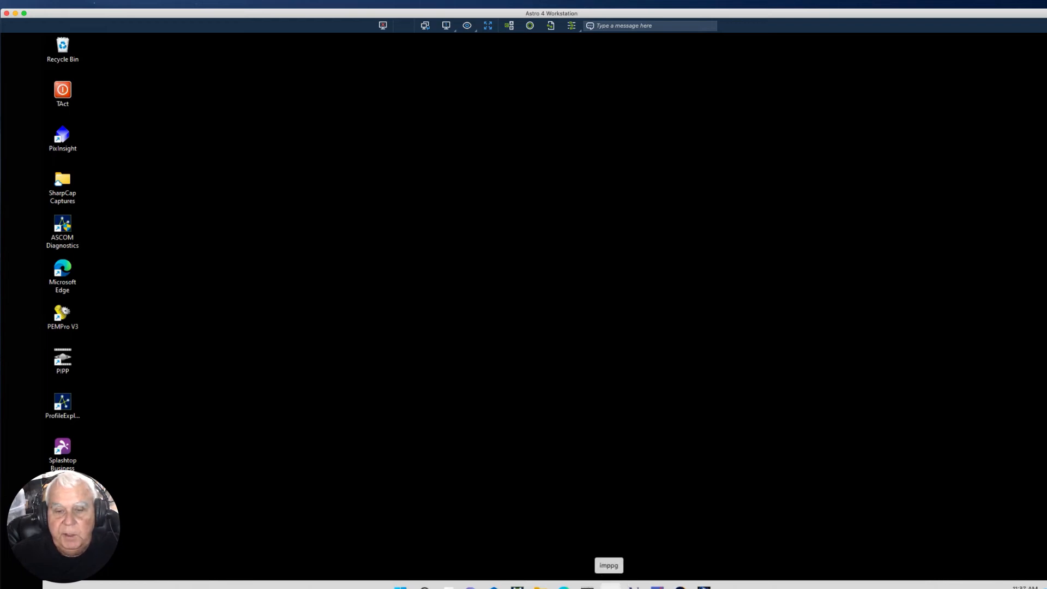
- Switch to ImPPG, close the tone curve window, and open the image sequence alignment dialog
click(610, 587)
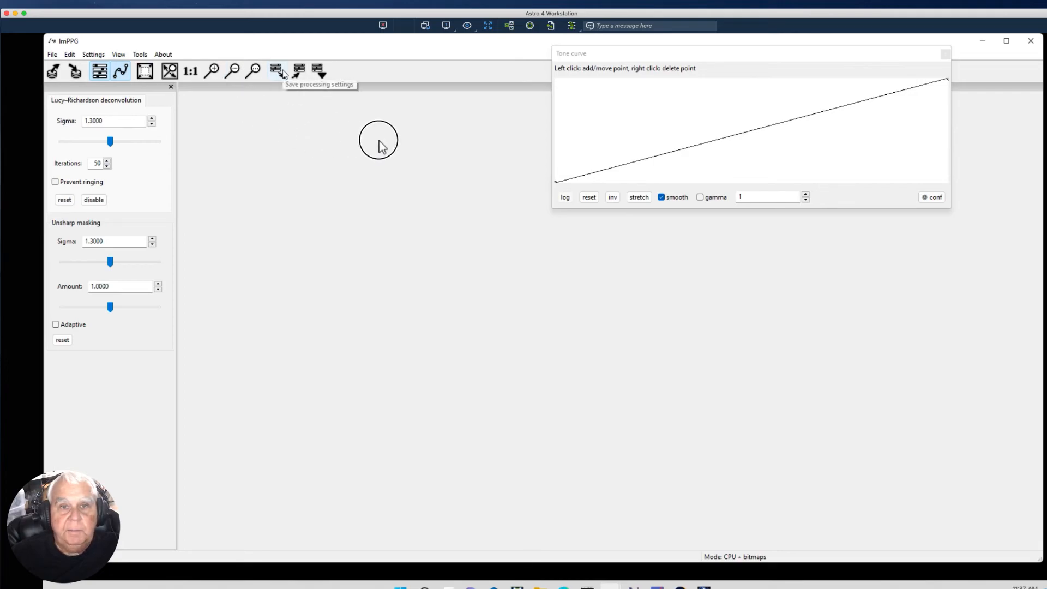
click(946, 54)
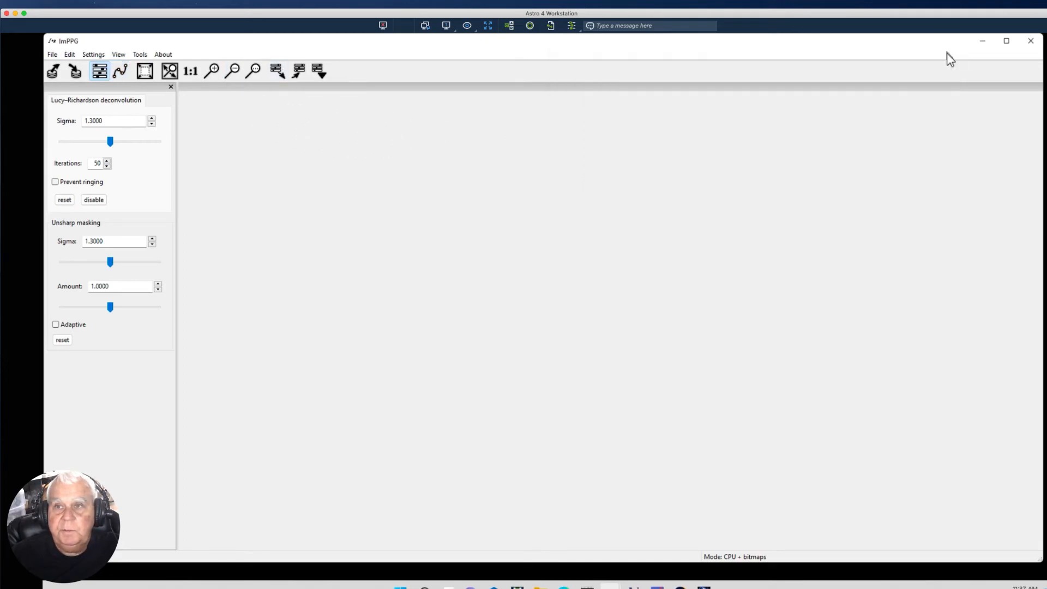
click(138, 56)
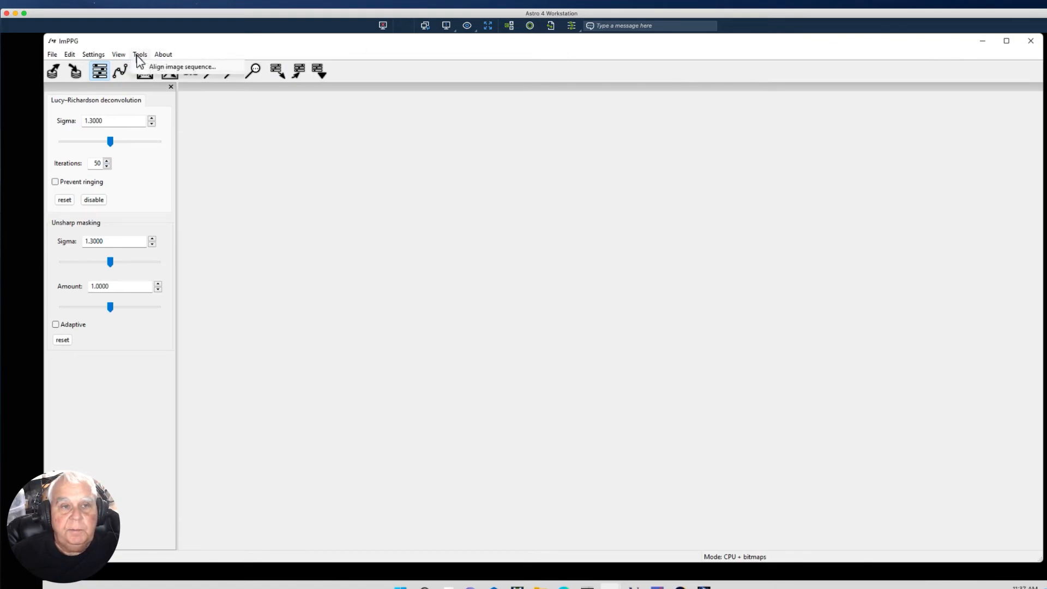
click(173, 67)
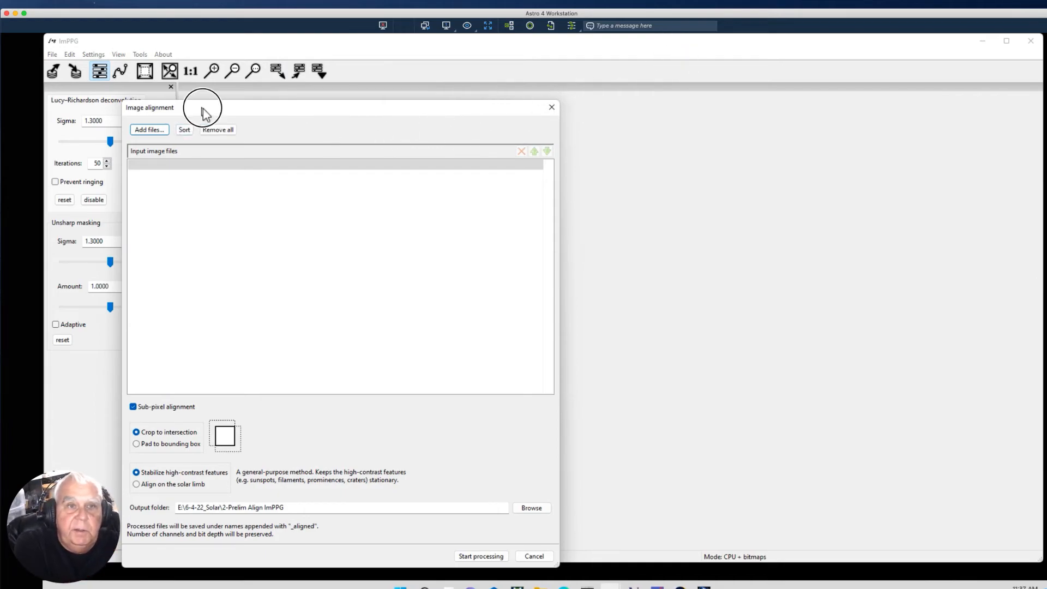
drag(203, 109, 222, 74)
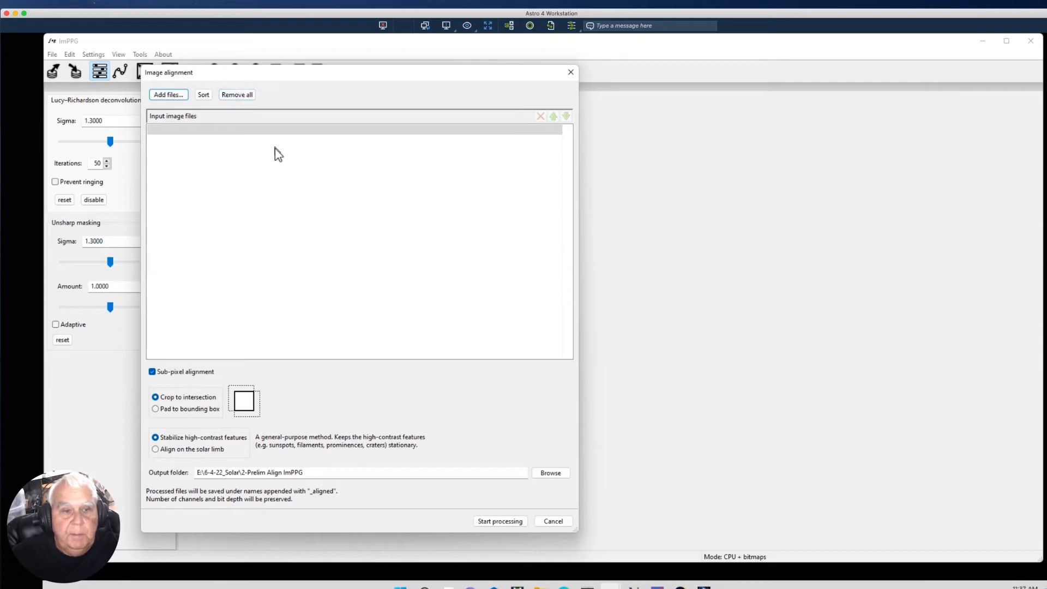
- Start adding alignment input files and browse to the 3-Pix_Linear Fit folder inside June 2 2022 on the Planetary drive
click(168, 96)
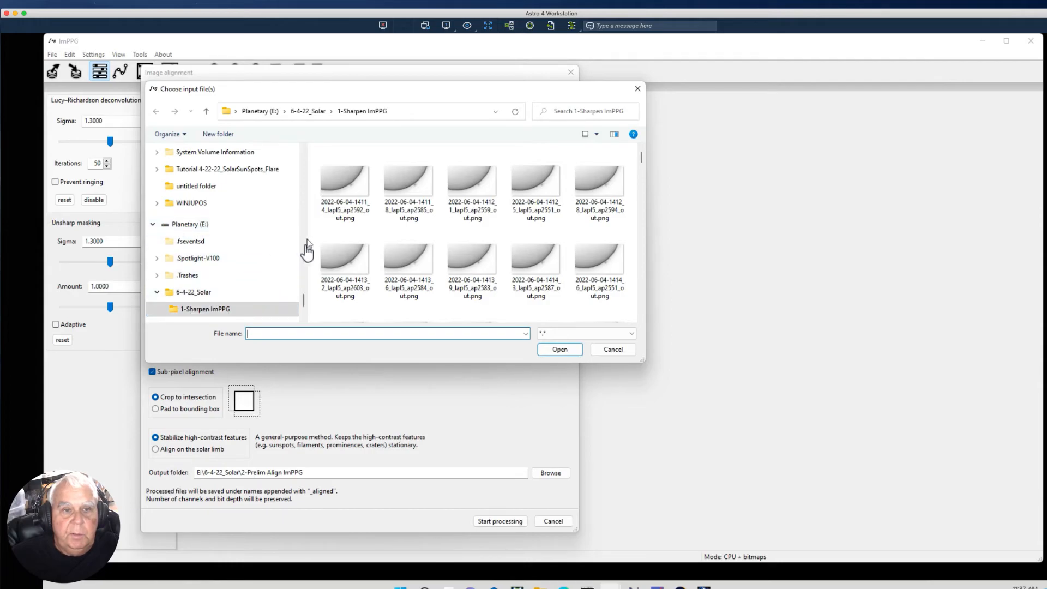
drag(303, 299, 303, 297)
scroll(303, 299, down, 3)
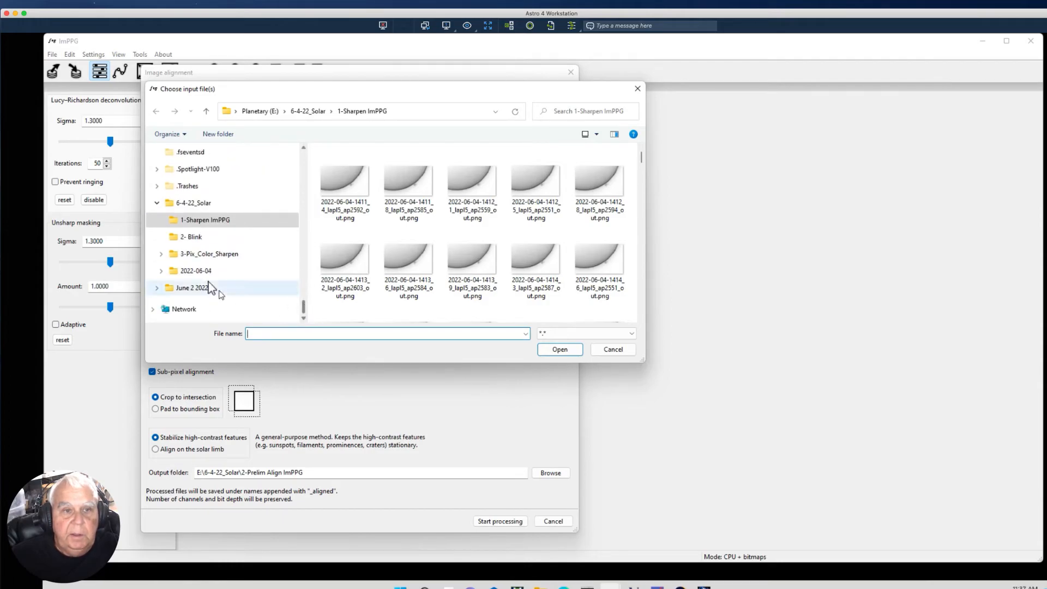
click(196, 272)
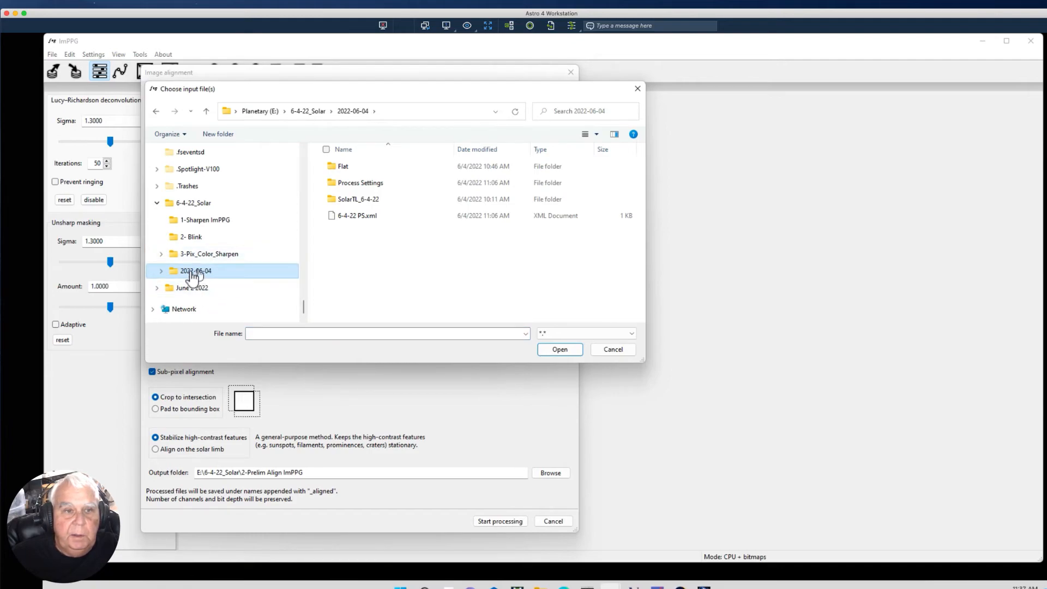
click(160, 270)
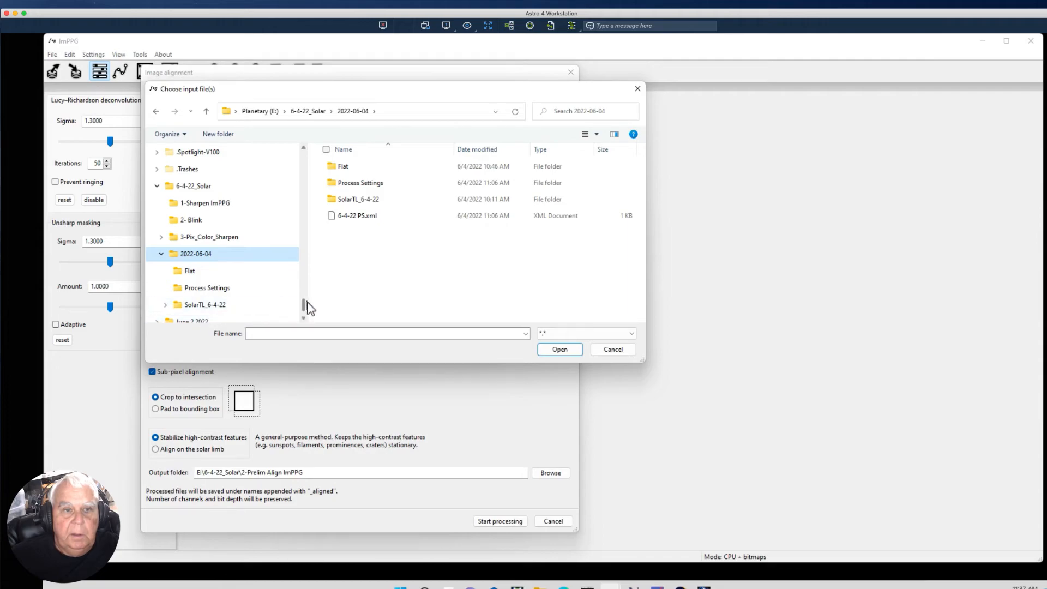
drag(304, 305, 303, 315)
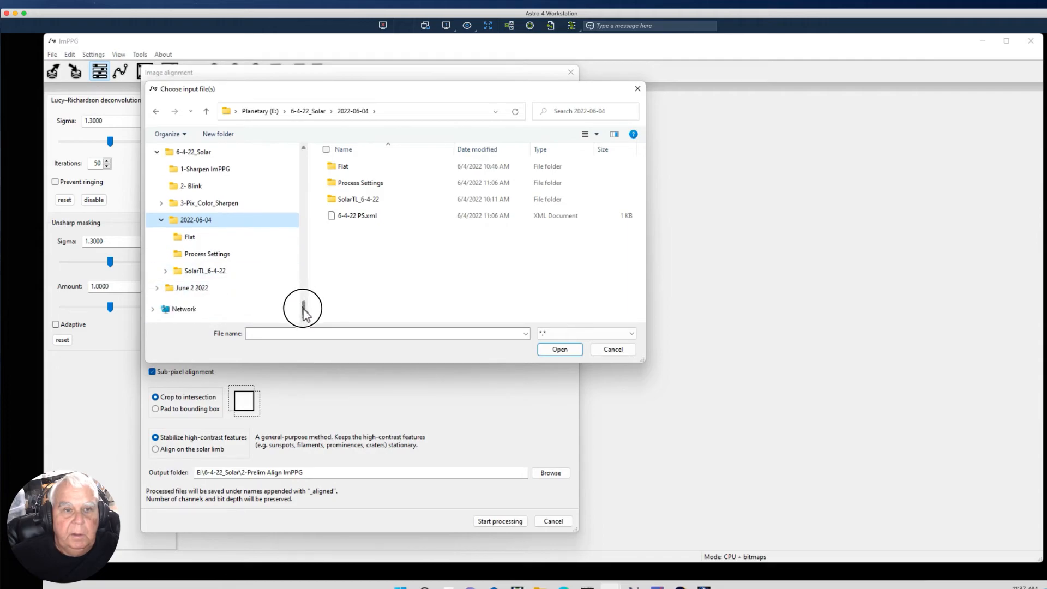
click(158, 289)
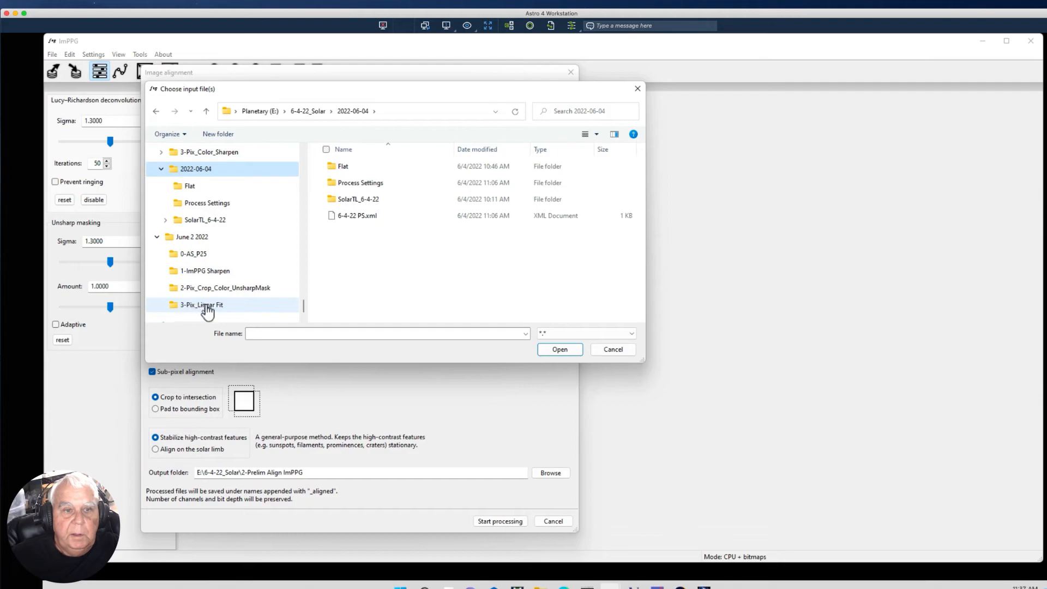
click(191, 236)
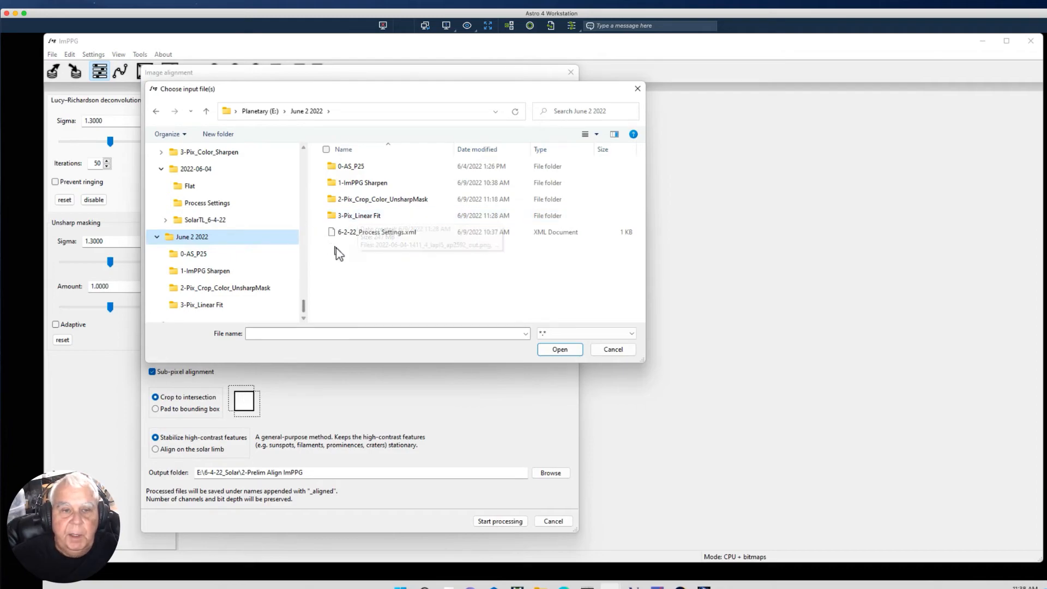
click(343, 218)
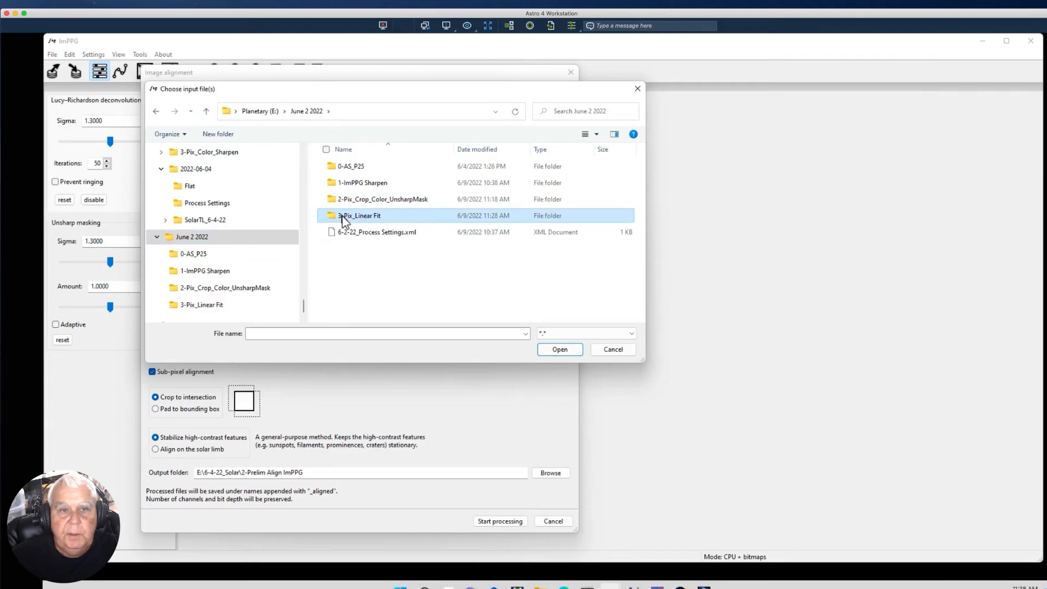
double_click(331, 217)
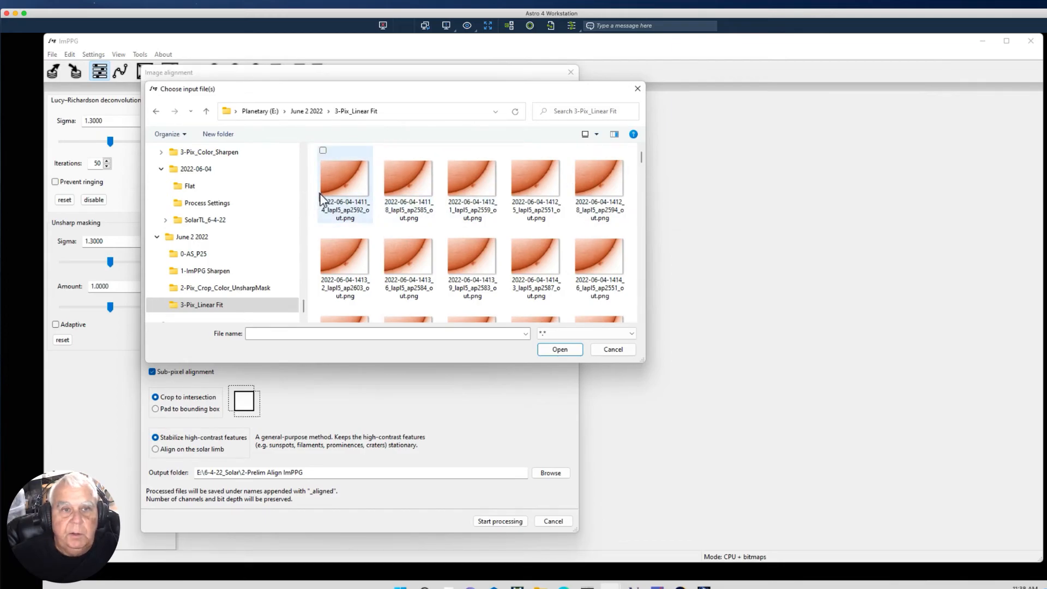
- Select every PNG frame in the 3-Pix_Linear Fit folder and load them all as alignment input images
click(344, 179)
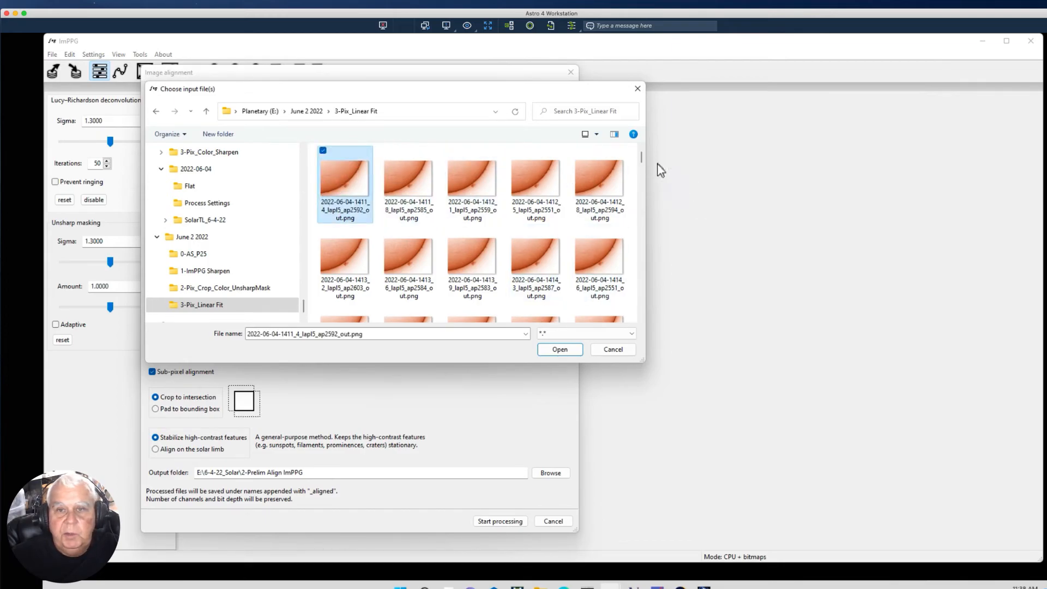
drag(643, 158, 645, 320)
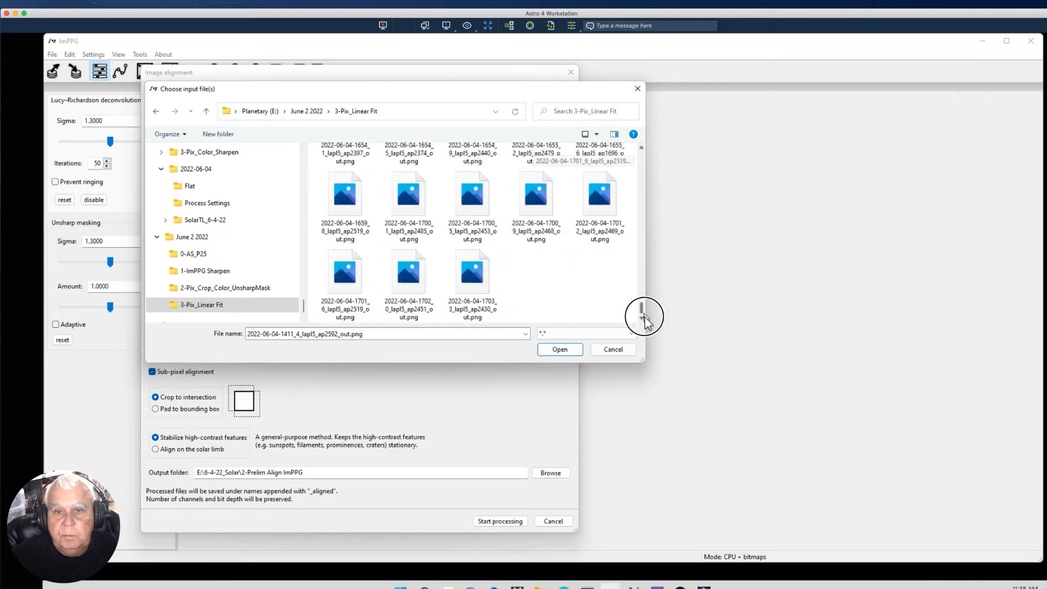
shift+click(473, 292)
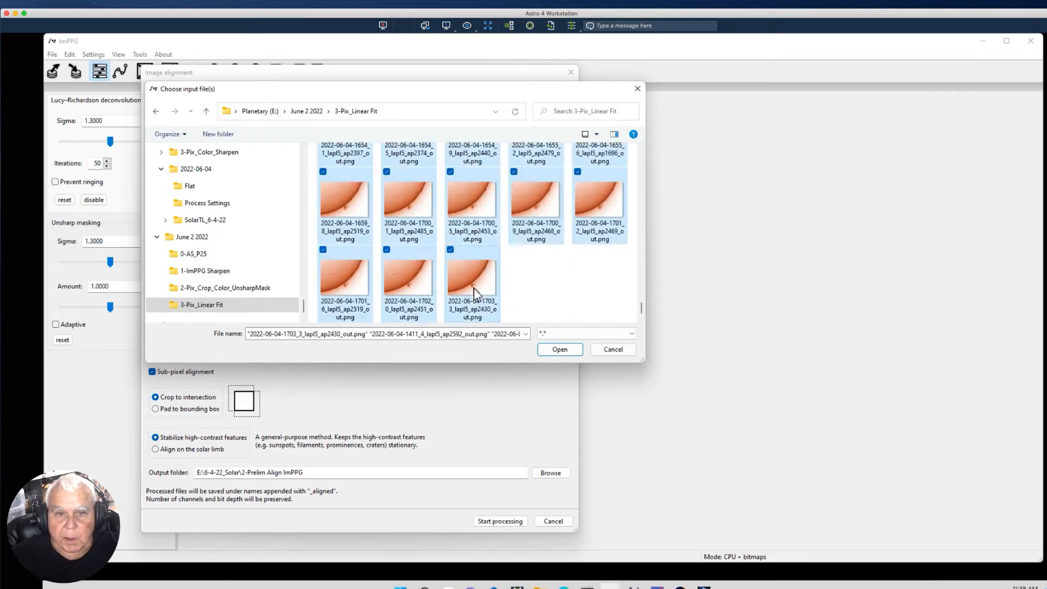
click(552, 351)
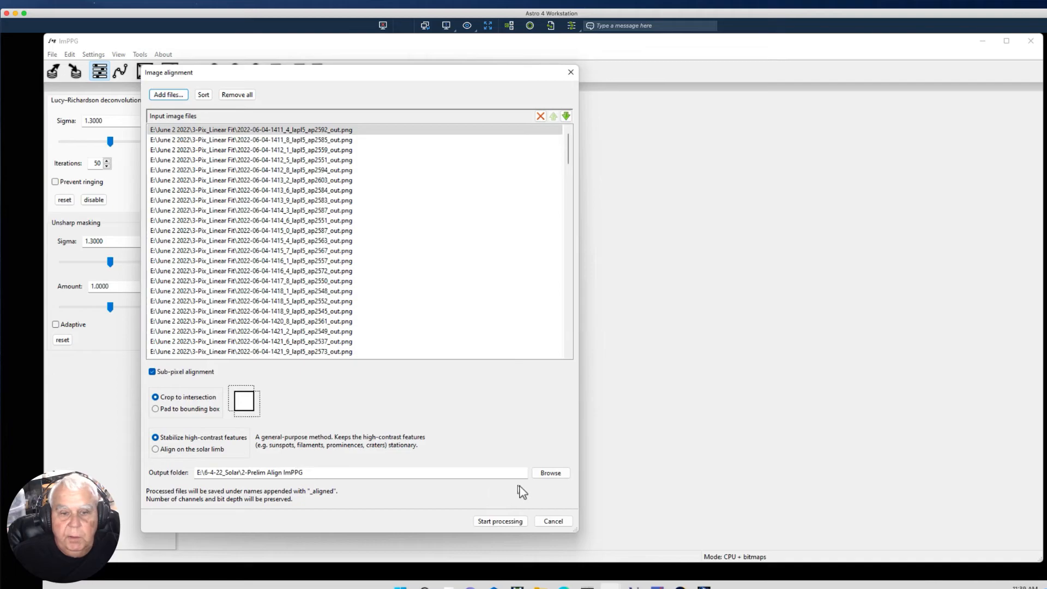
- Create a folder named 4-Imppg Align inside June 2 2022 and set it as the alignment output folder
click(547, 473)
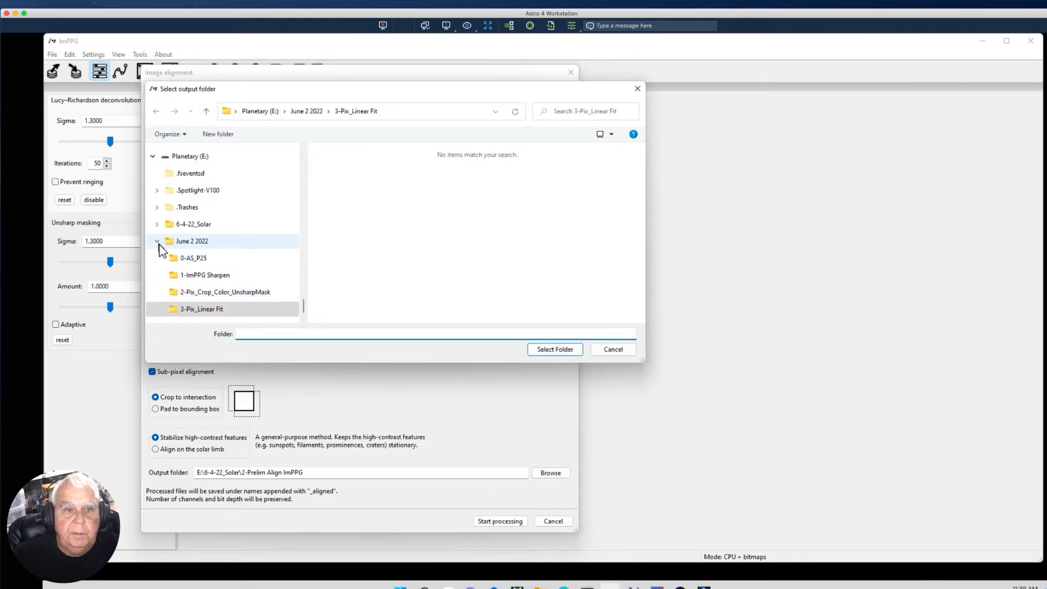
click(304, 322)
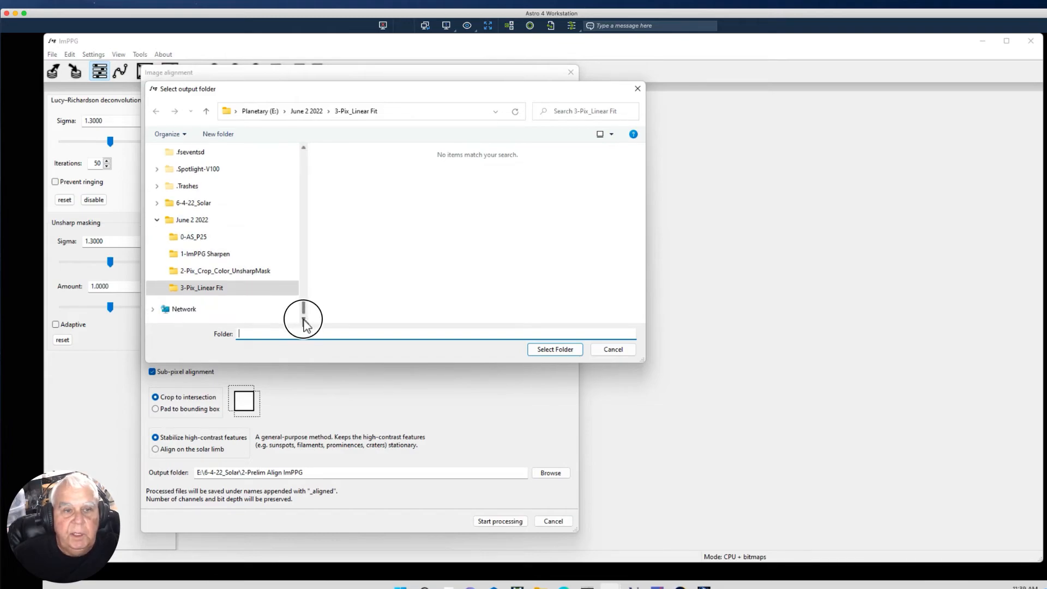
click(184, 221)
right_click(339, 298)
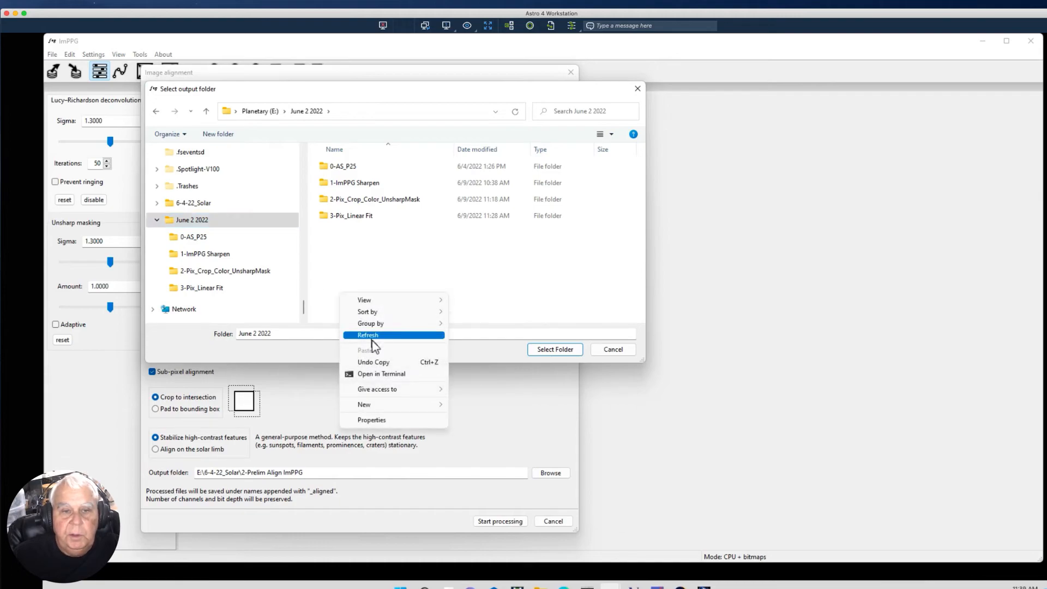
mouse_move(364, 404)
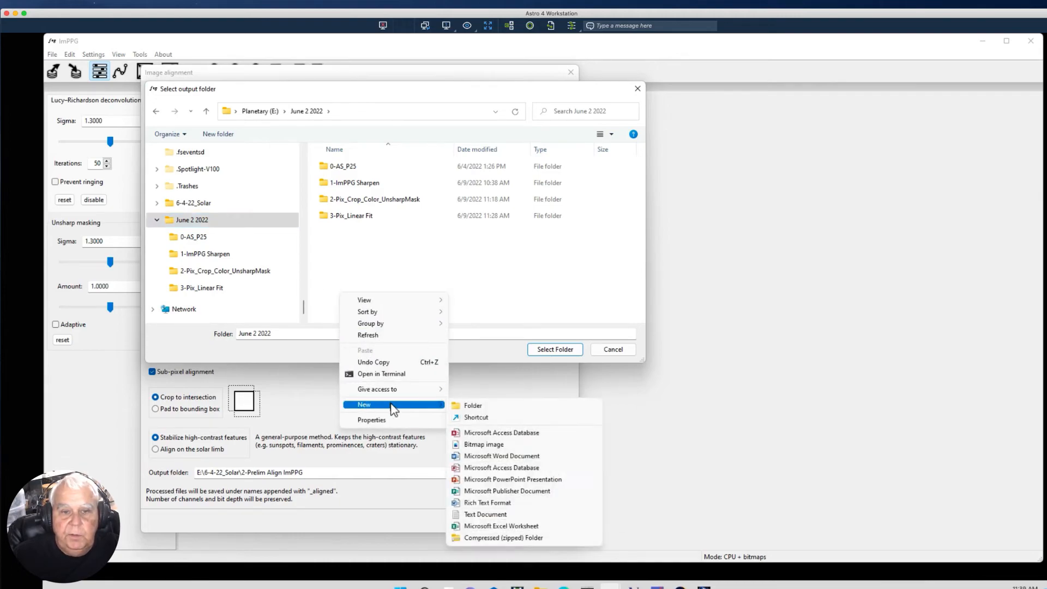
click(521, 407)
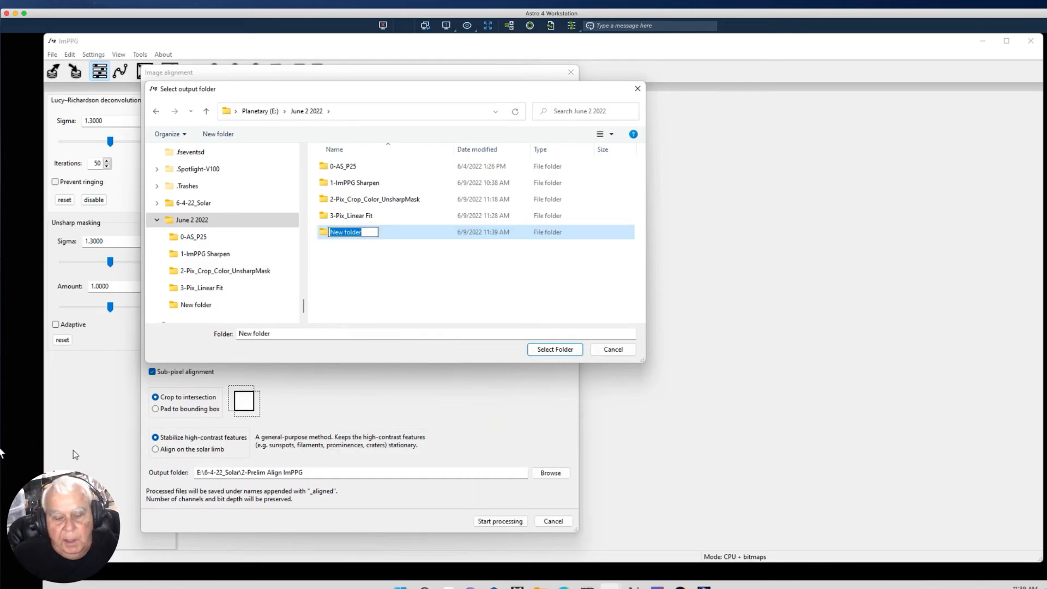
text(4-)
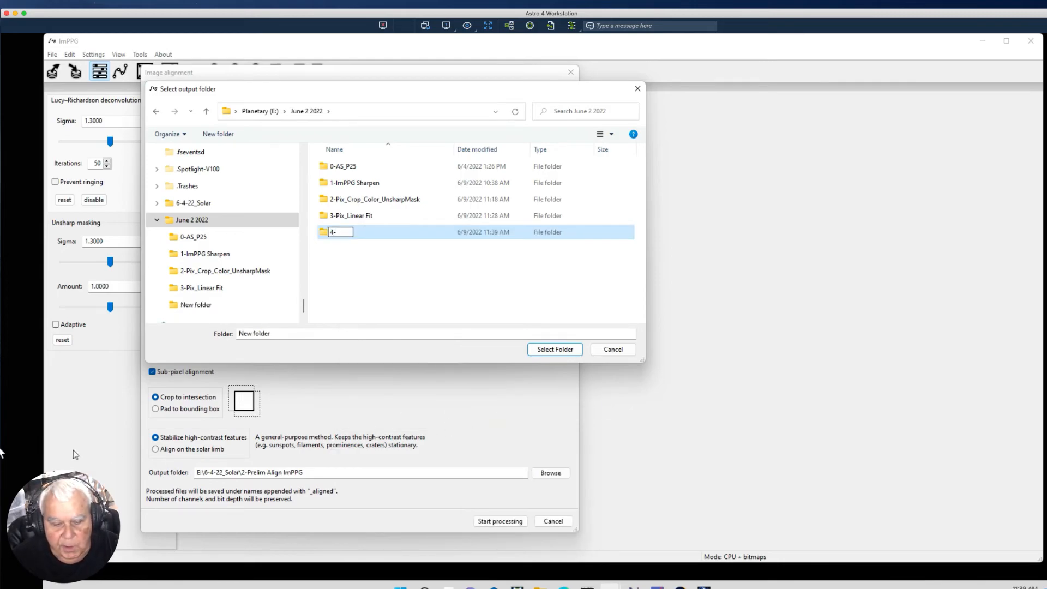
text(Im)
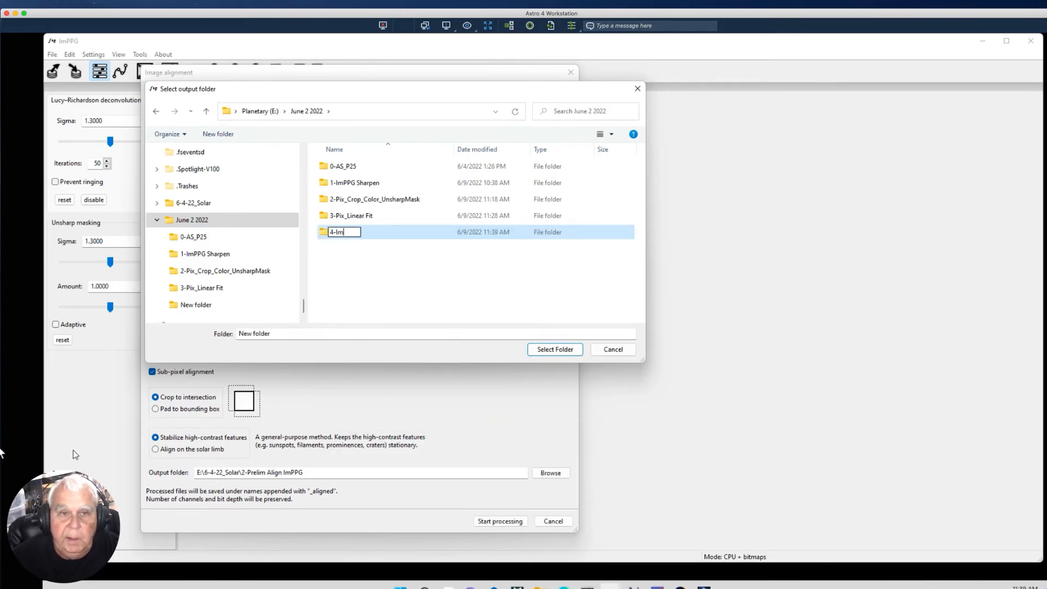
text(ppg Align)
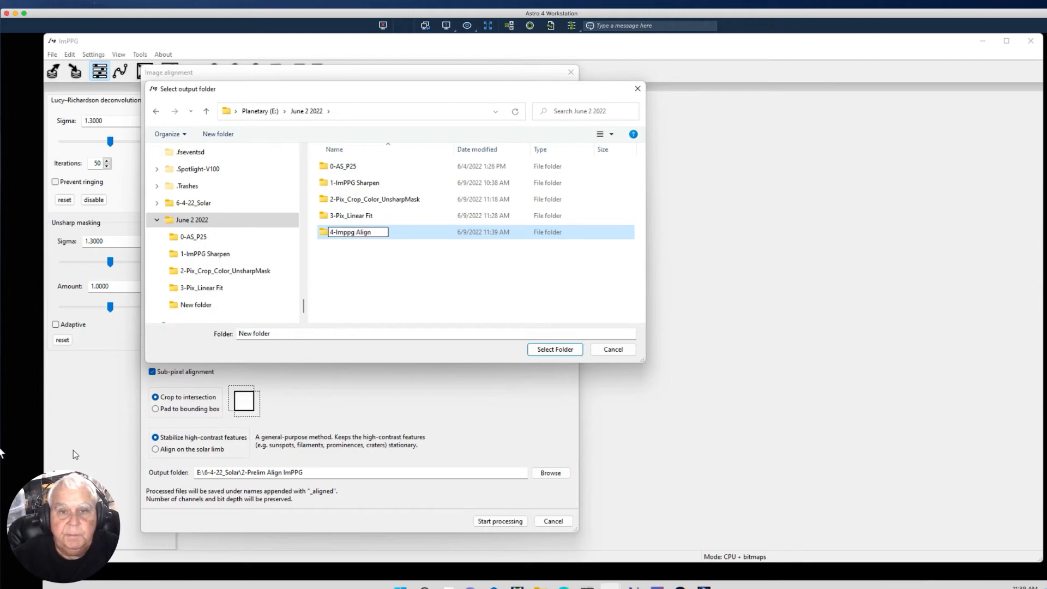
key(Return)
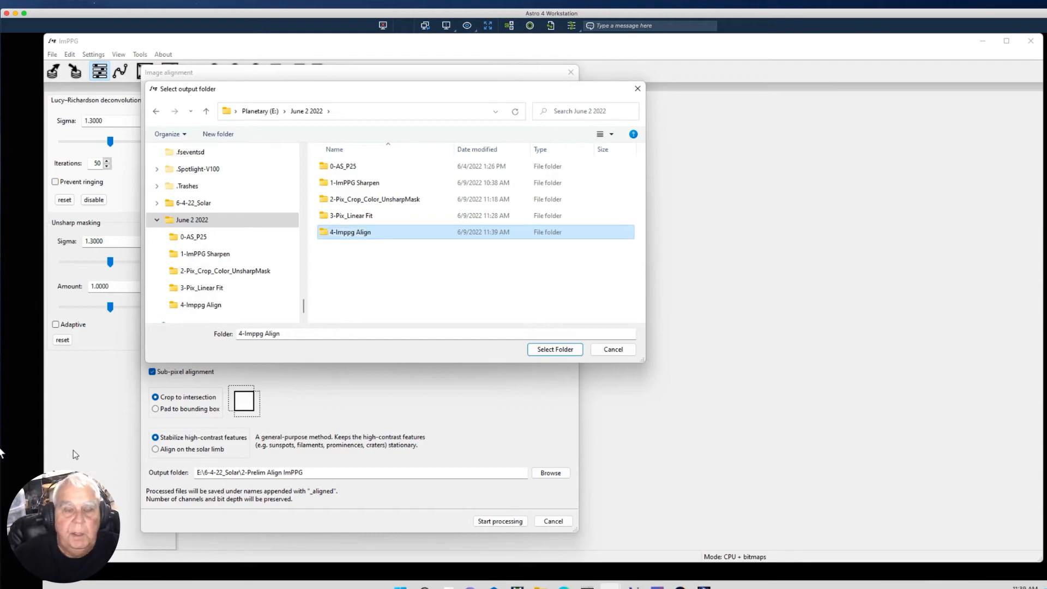
click(555, 348)
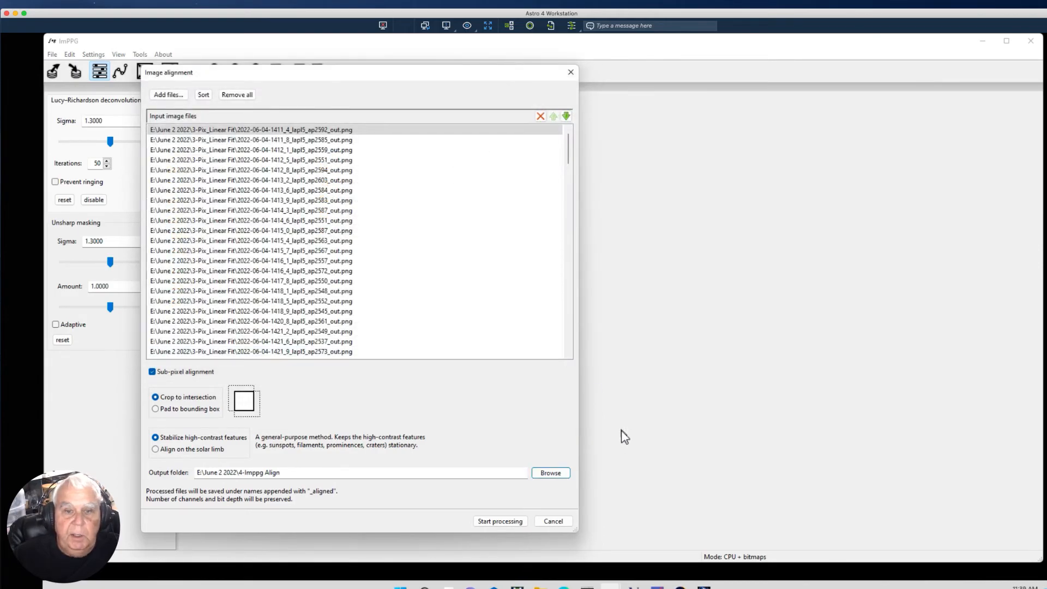
- Run the image alignment with sub-pixel alignment, cropping to intersection and high-contrast stabilization, and close ImPPG once processing completes
click(497, 521)
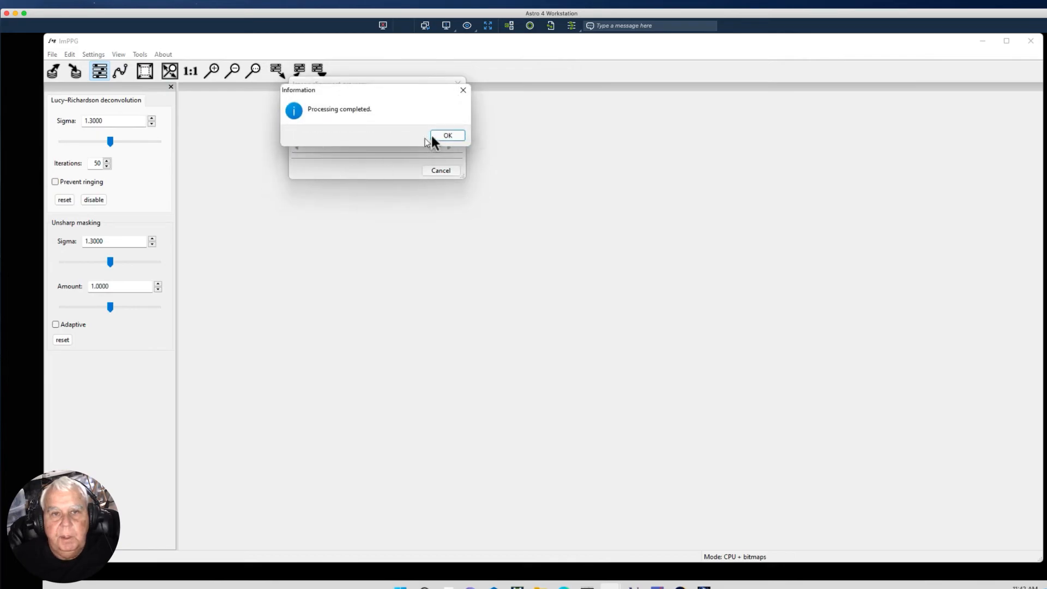
click(438, 137)
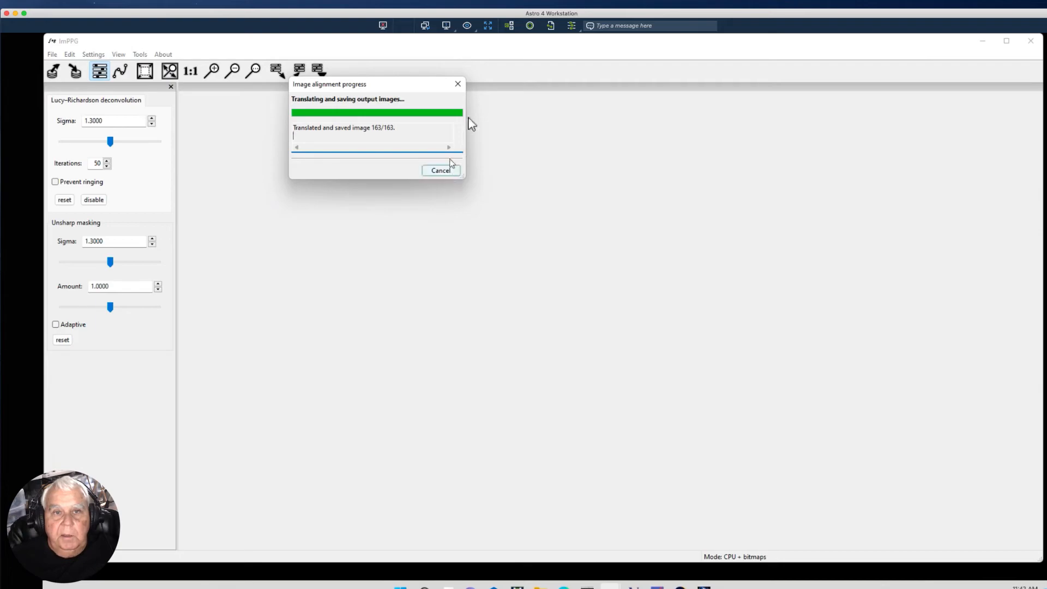
click(457, 84)
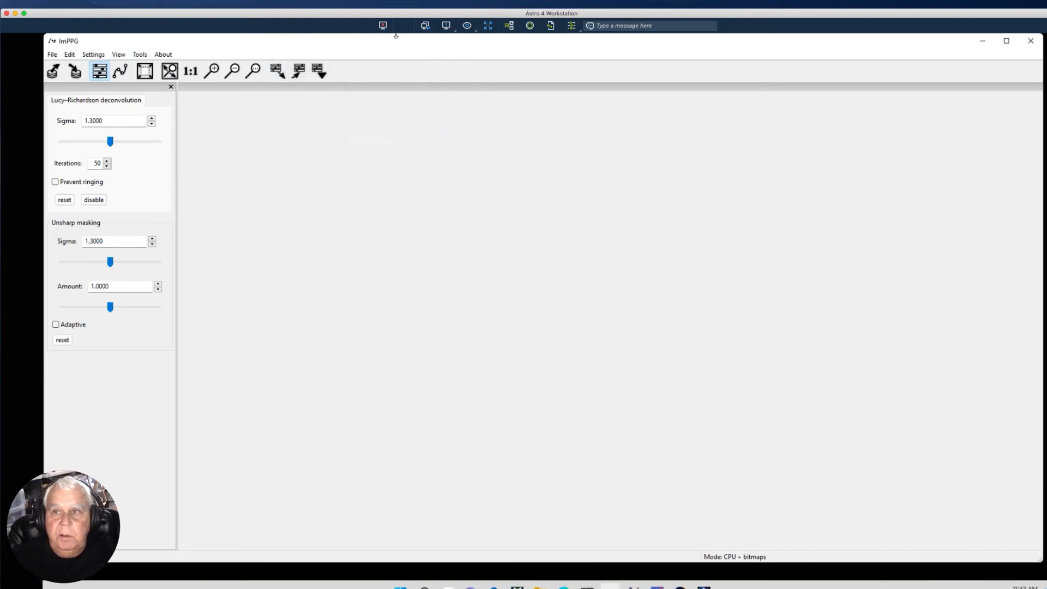
click(1032, 43)
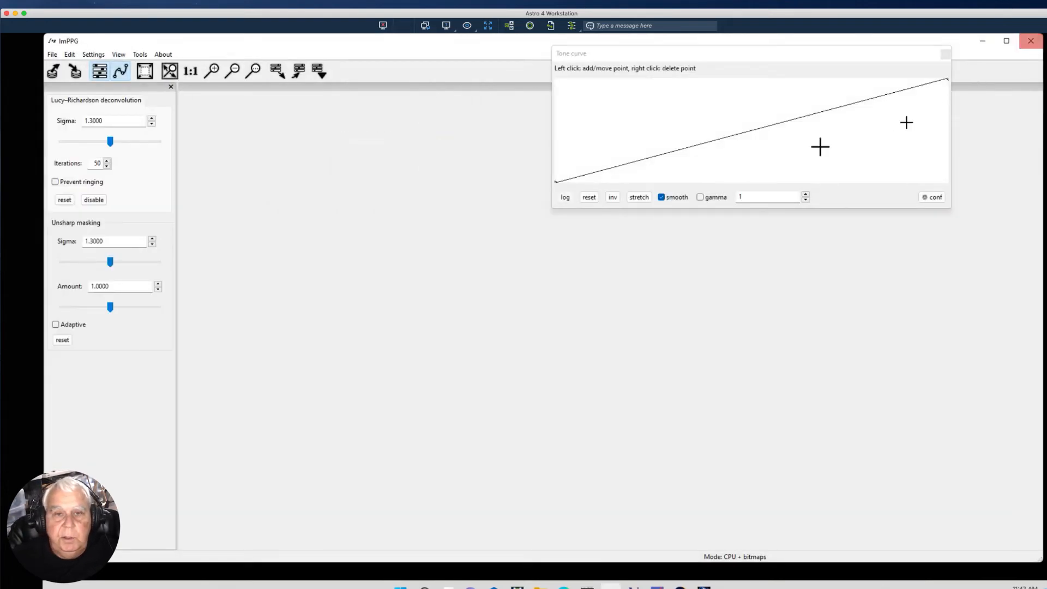
click(1030, 41)
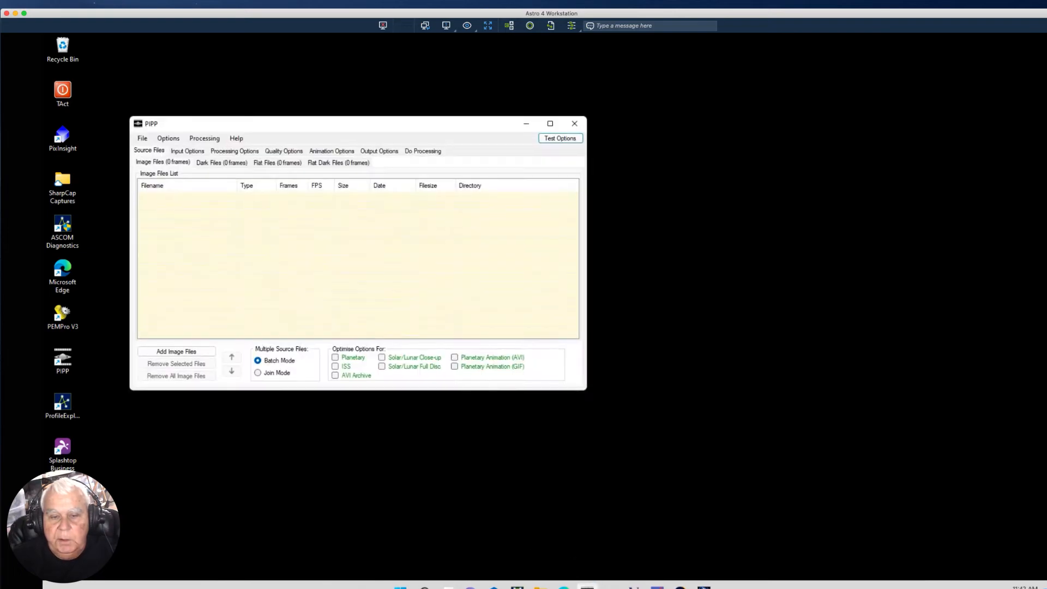
- Start adding source image files and browse to the 4-Imppg Align folder inside June 2 2022 on the Planetary drive
drag(217, 123, 182, 70)
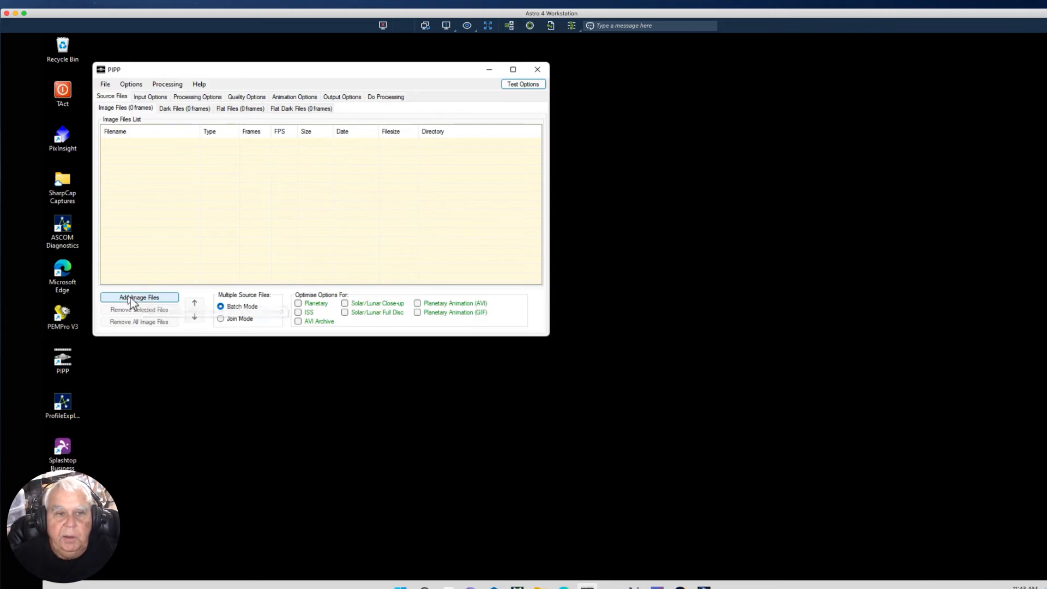
click(128, 300)
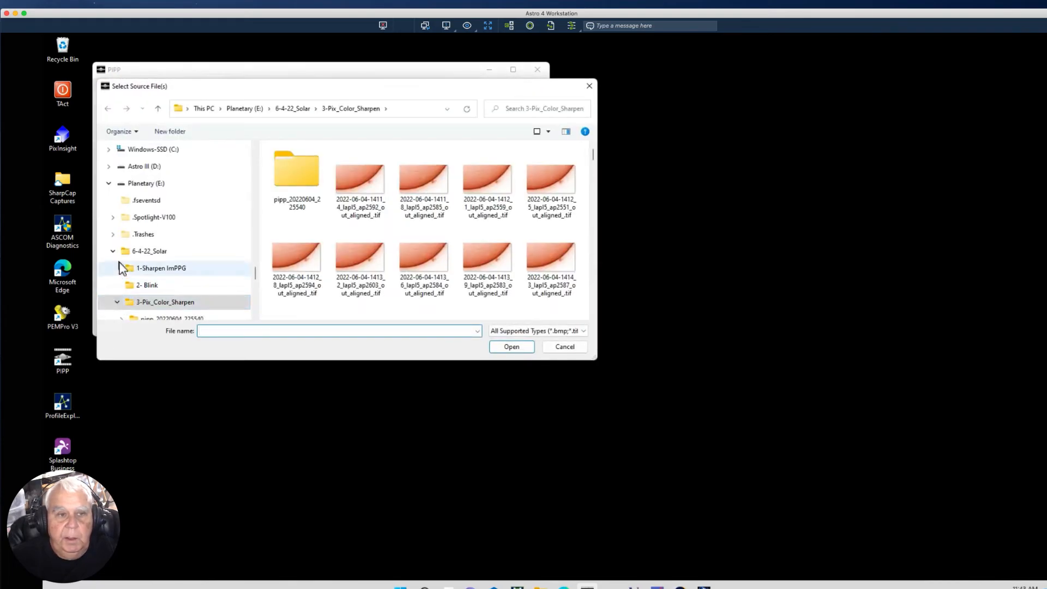
click(112, 253)
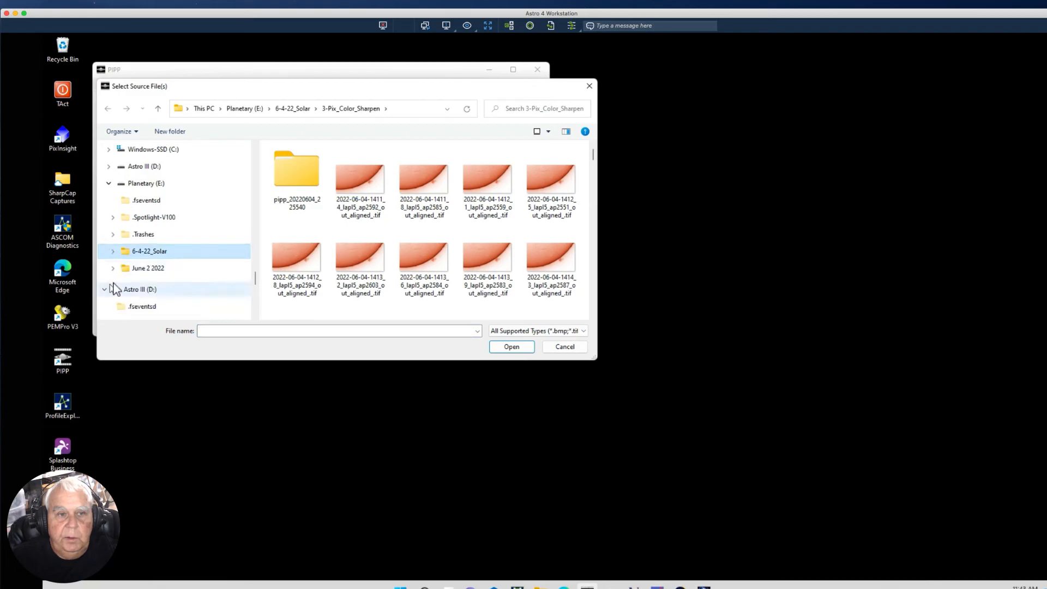
click(112, 272)
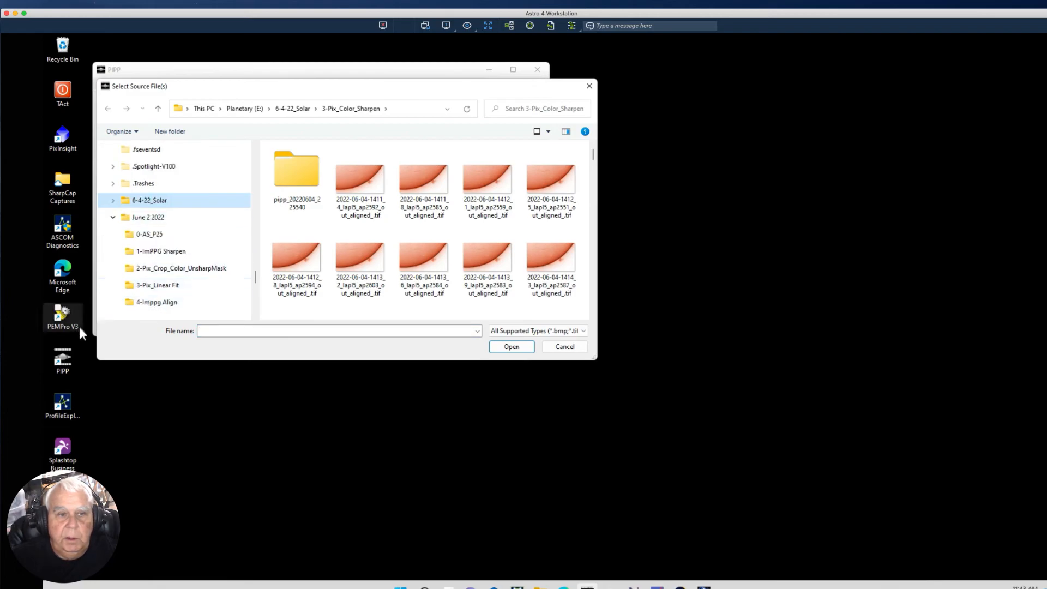
drag(256, 274, 256, 284)
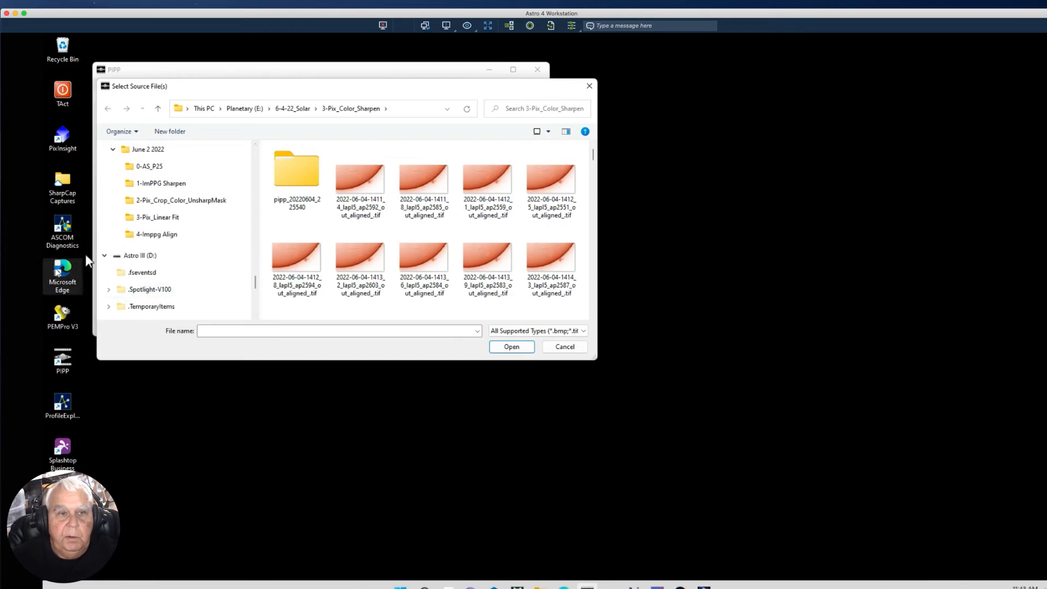
click(153, 237)
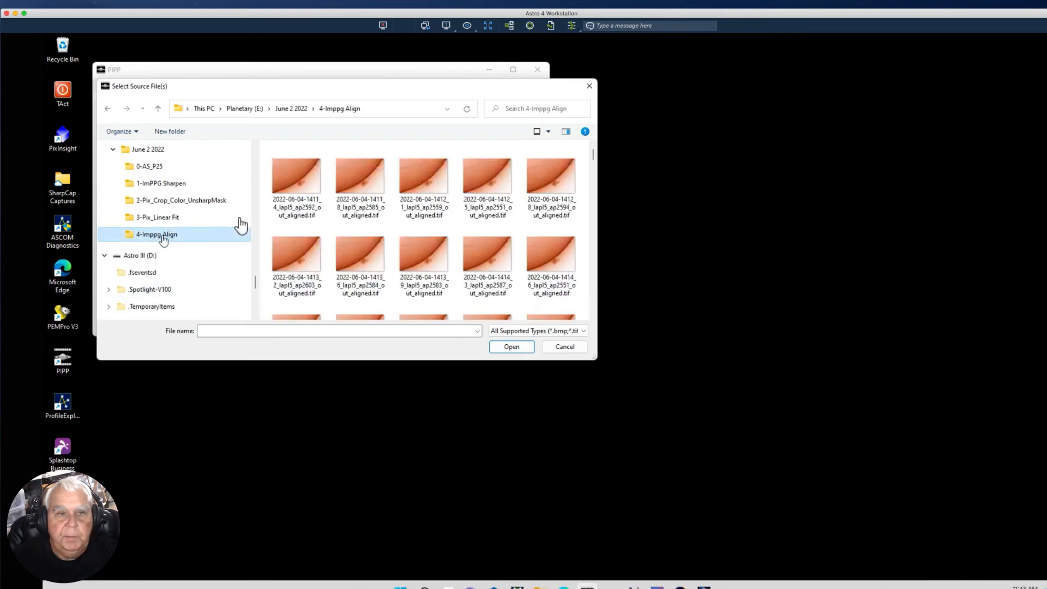
- Load every aligned TIFF frame from the 4-Imppg Align folder as source images and move the output frame preview clear of the main window
click(304, 175)
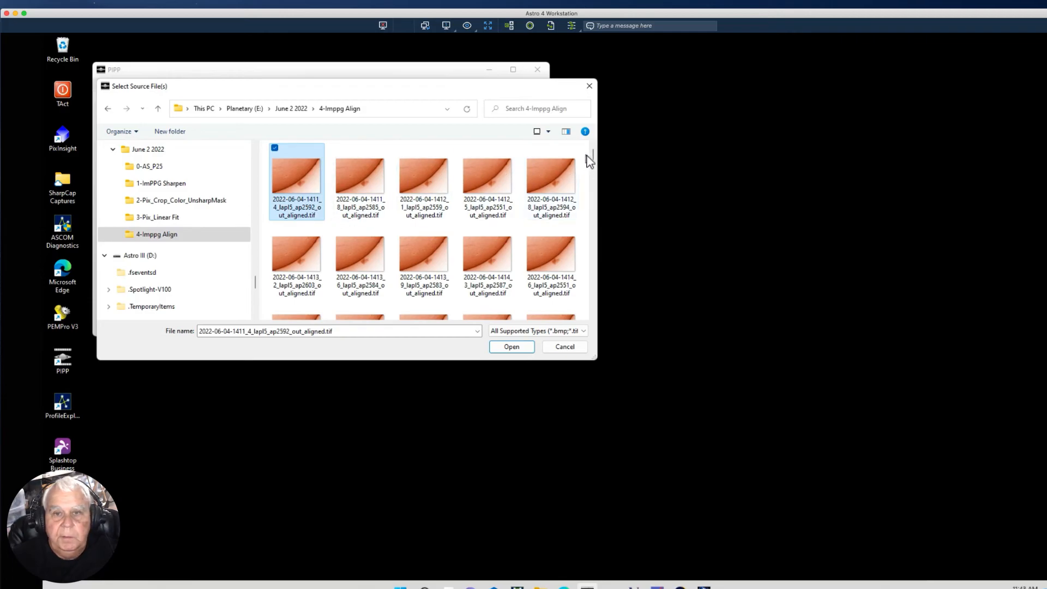
drag(594, 158, 588, 317)
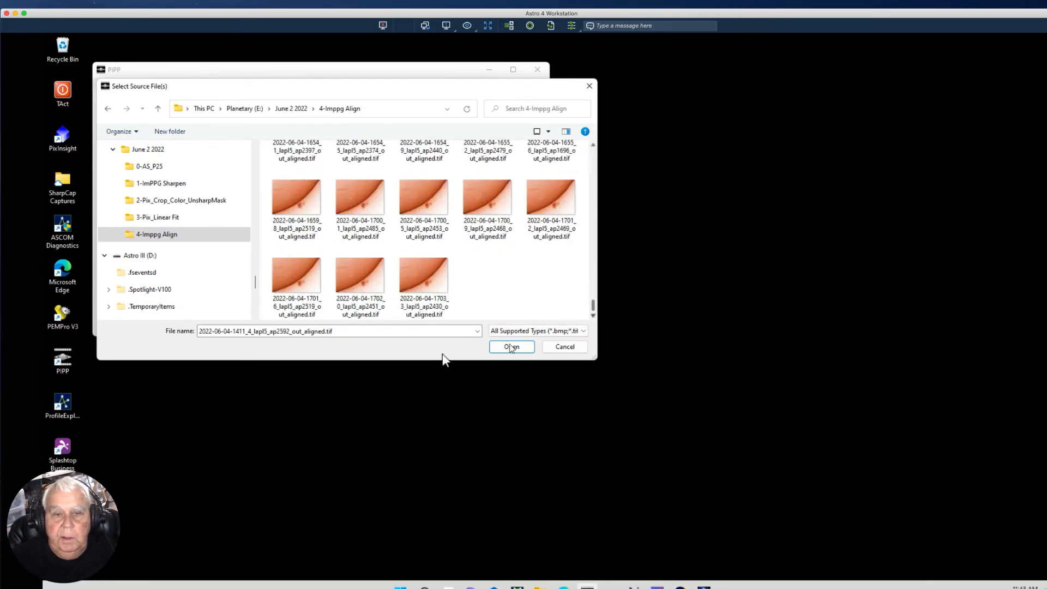
shift+click(423, 284)
click(502, 347)
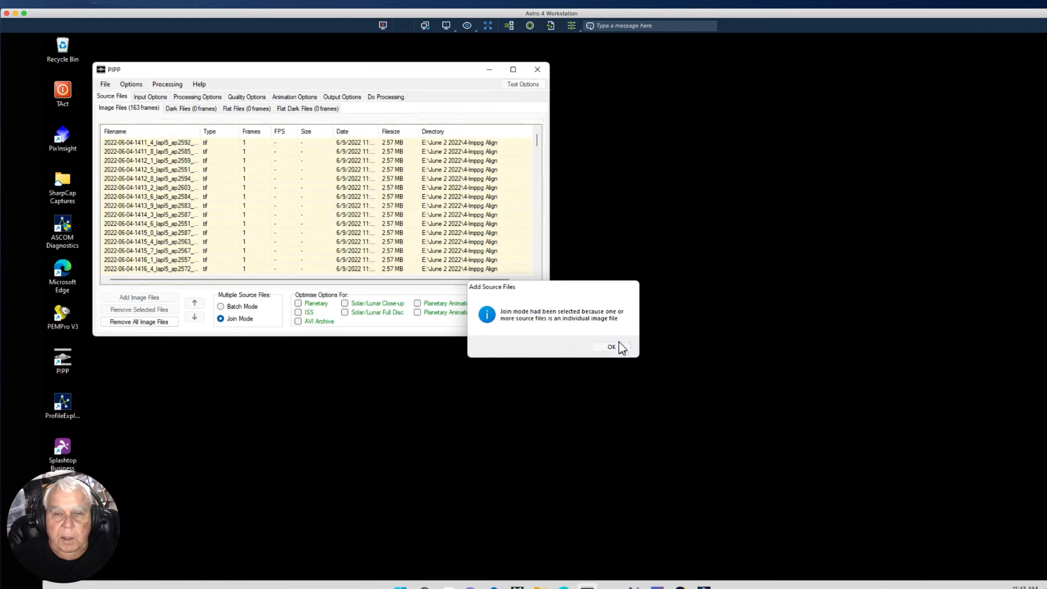
click(620, 346)
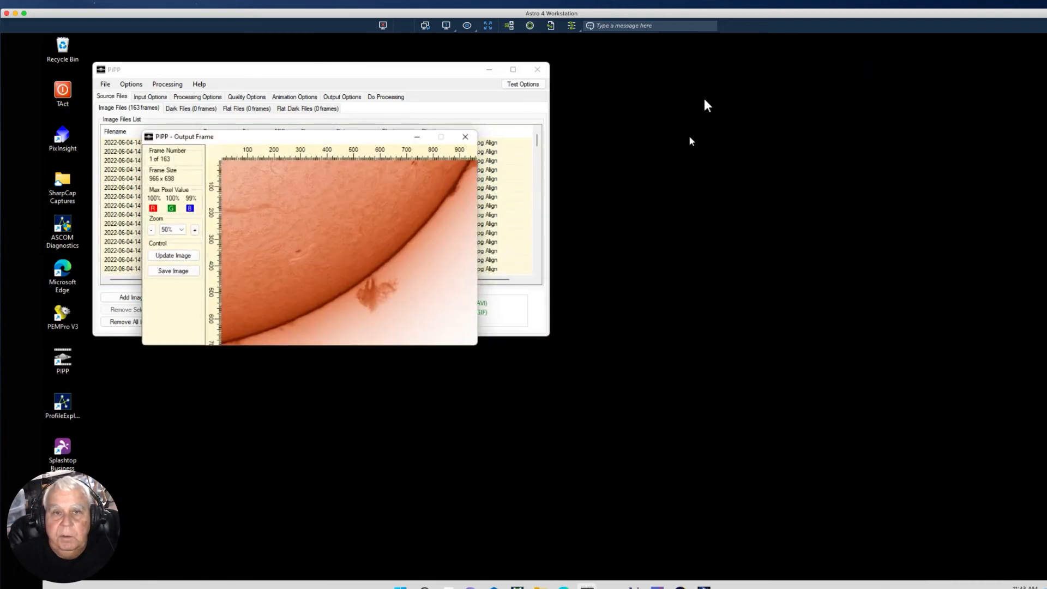
drag(286, 139, 757, 199)
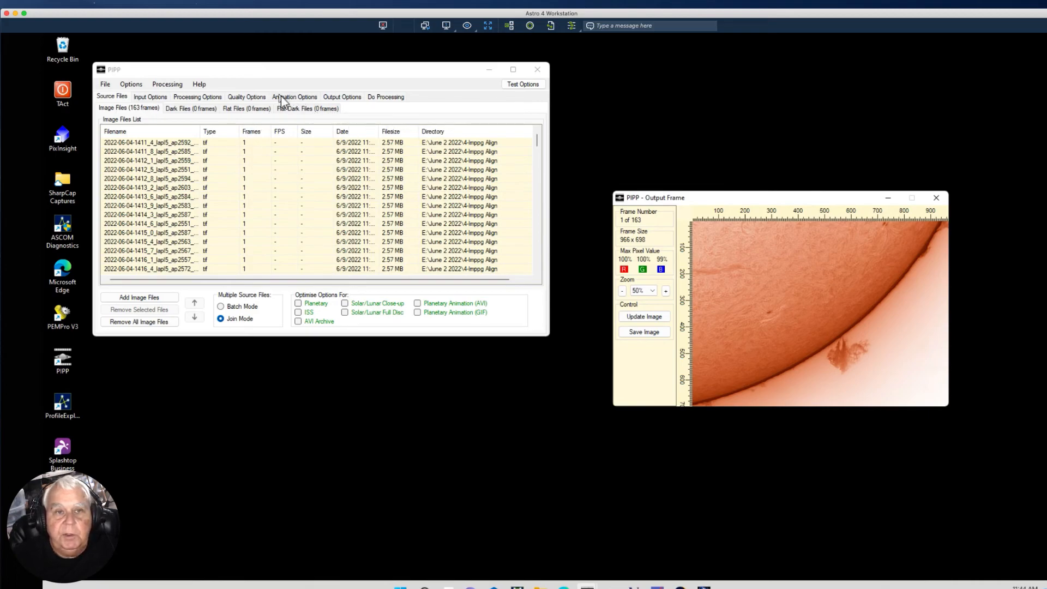
- Enable reverse play after forward play and set the output to an animated GIF at 30 fps with the 1. Maximum Quality preset
click(295, 97)
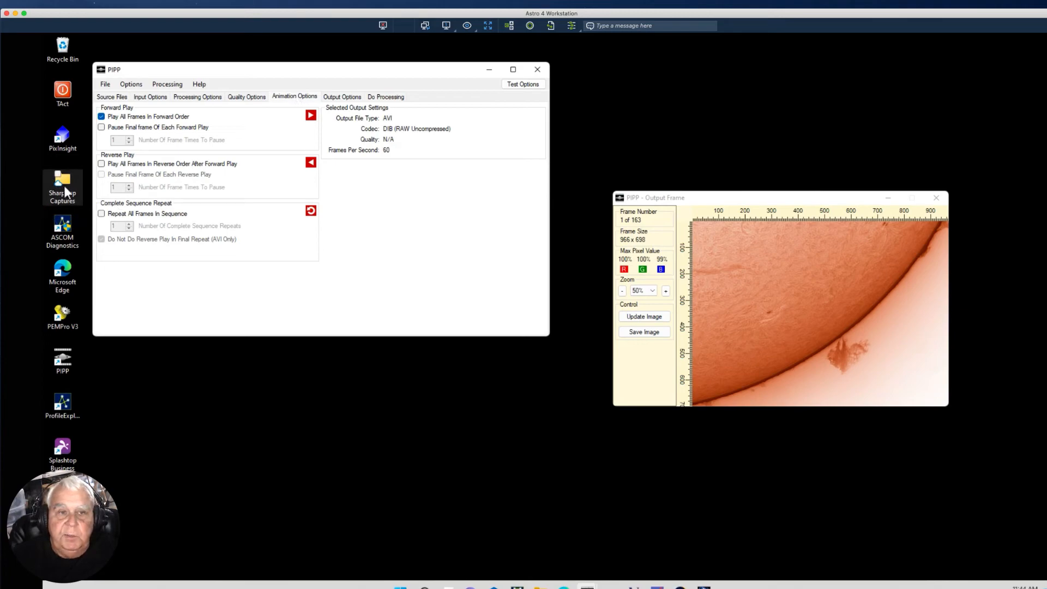
click(101, 163)
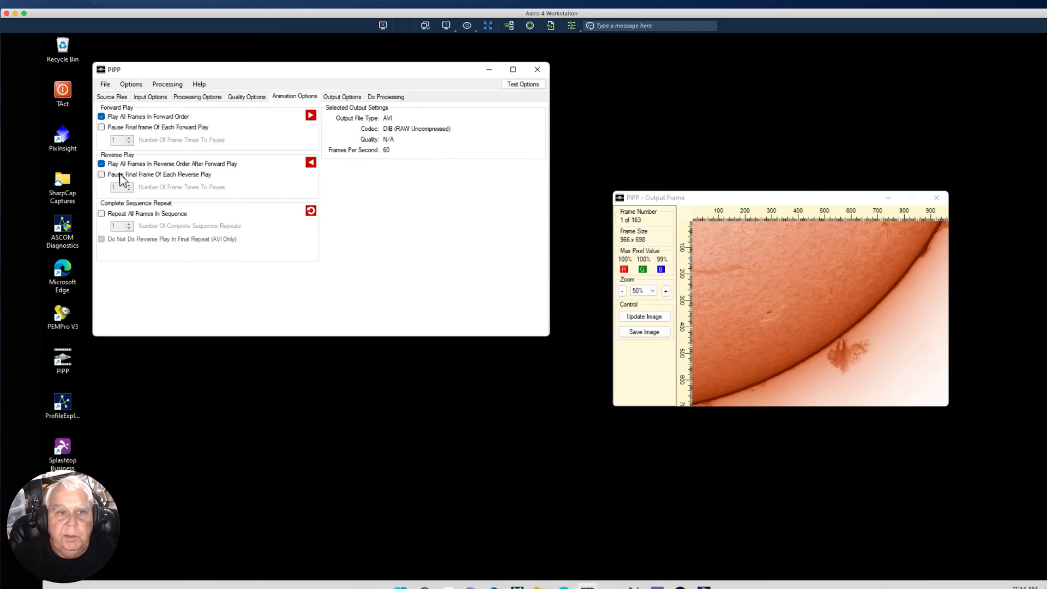
click(340, 99)
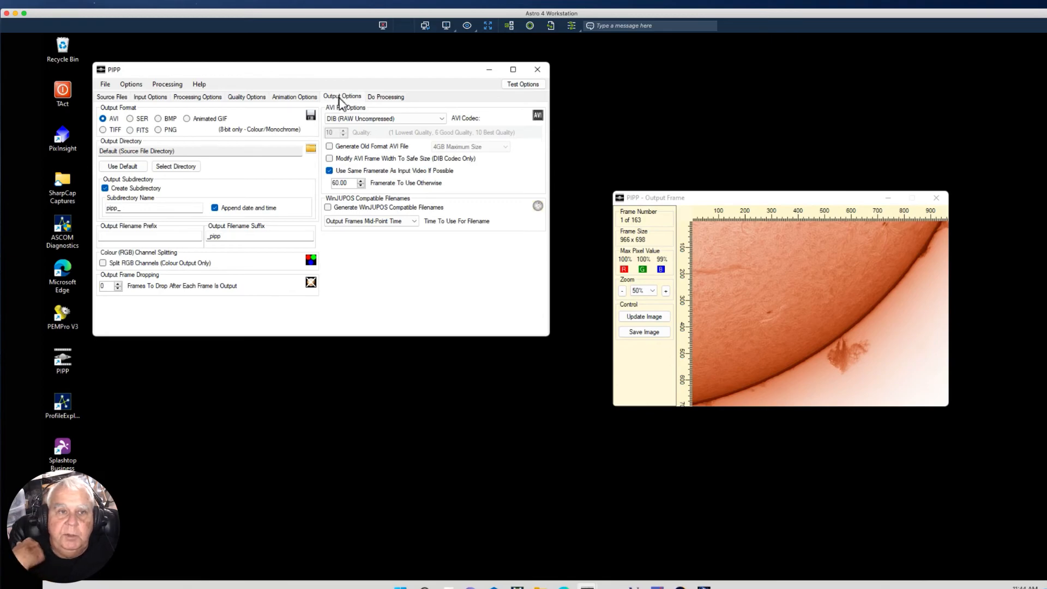
click(187, 118)
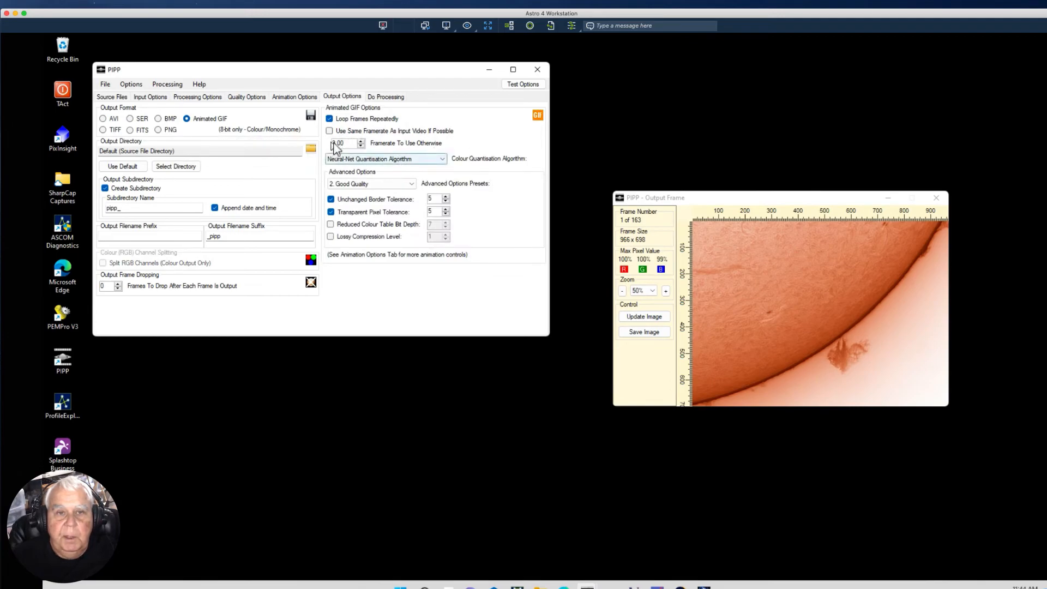
double_click(342, 143)
text(30)
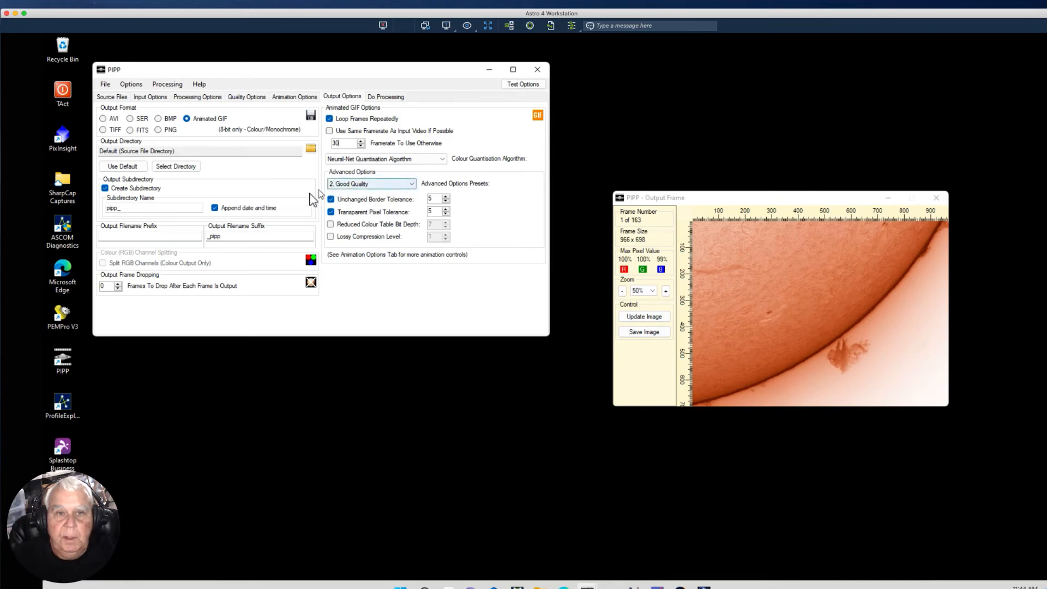
click(412, 184)
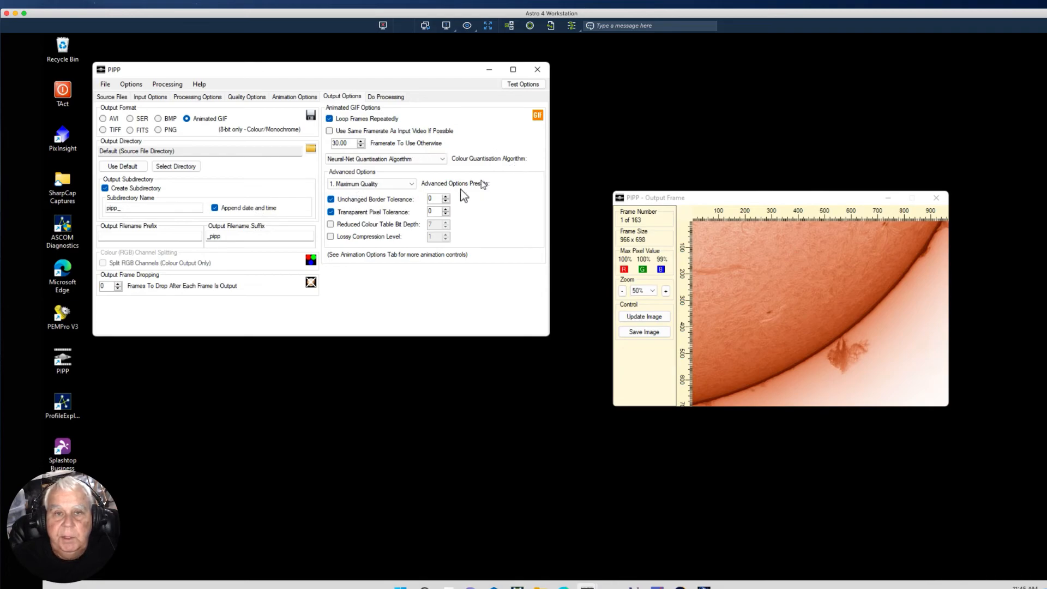
- Process the loaded frames into the animated GIF and open the finished file from the output folder
click(383, 98)
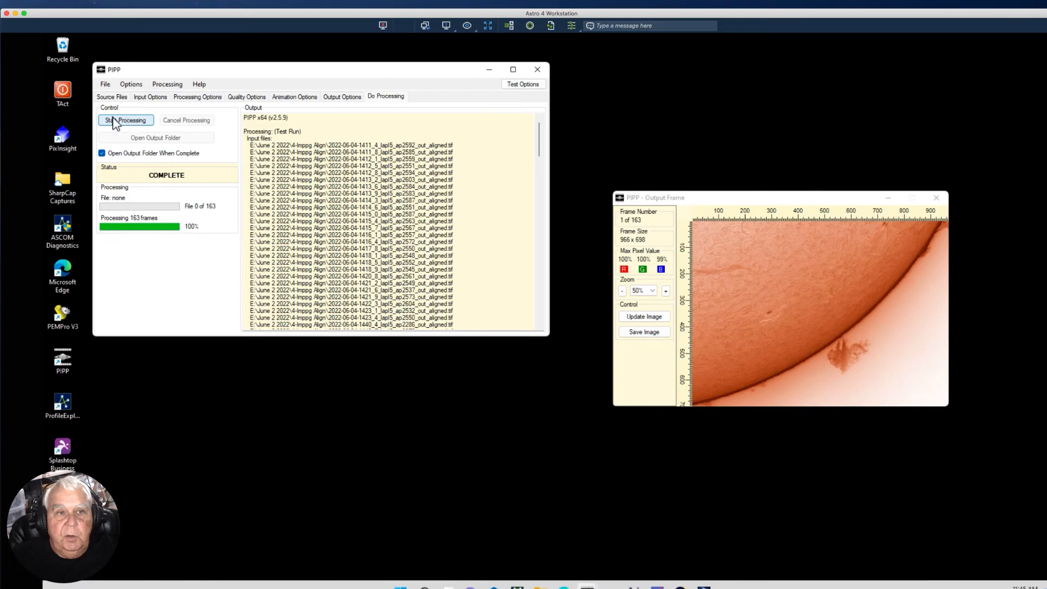
click(115, 121)
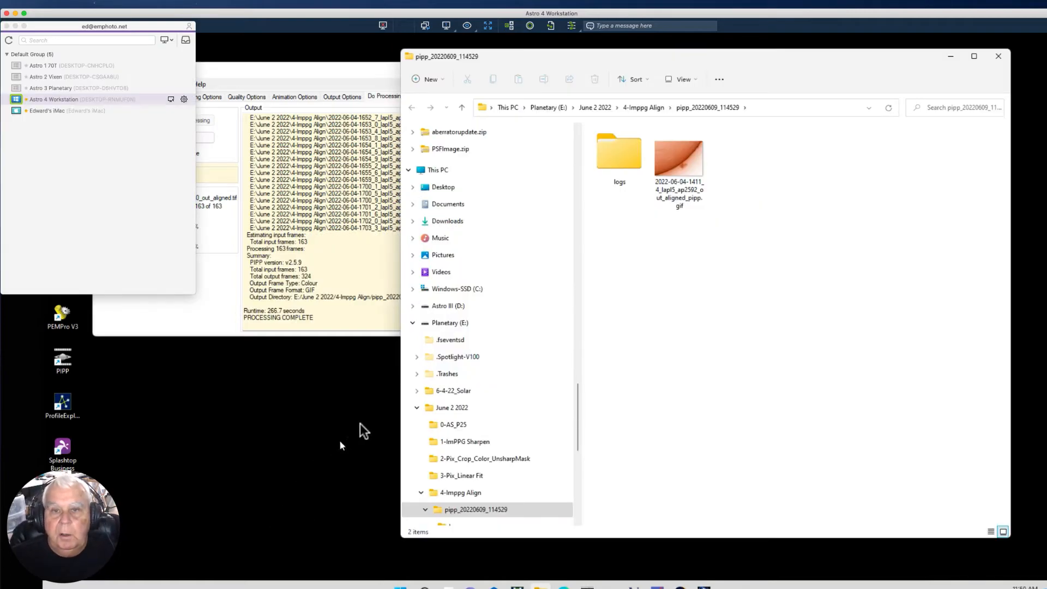
drag(541, 63, 262, 65)
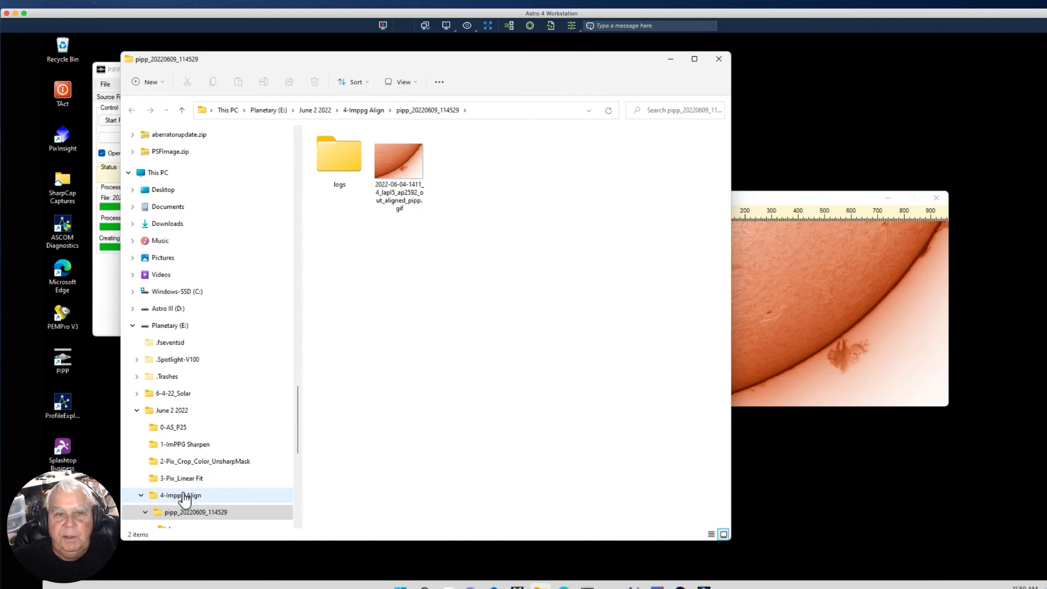
mouse_move(391, 158)
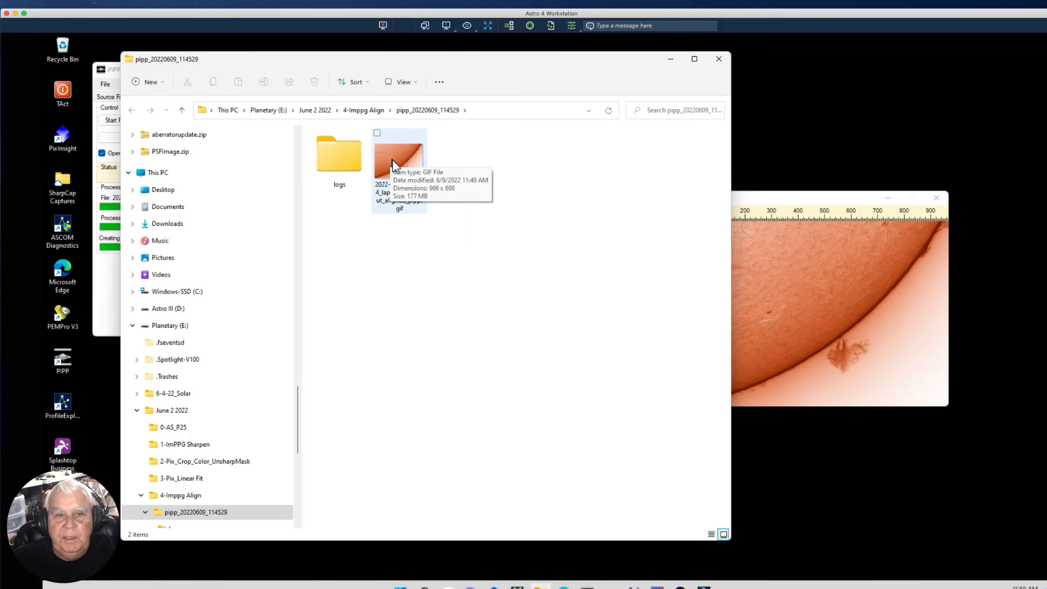
double_click(392, 160)
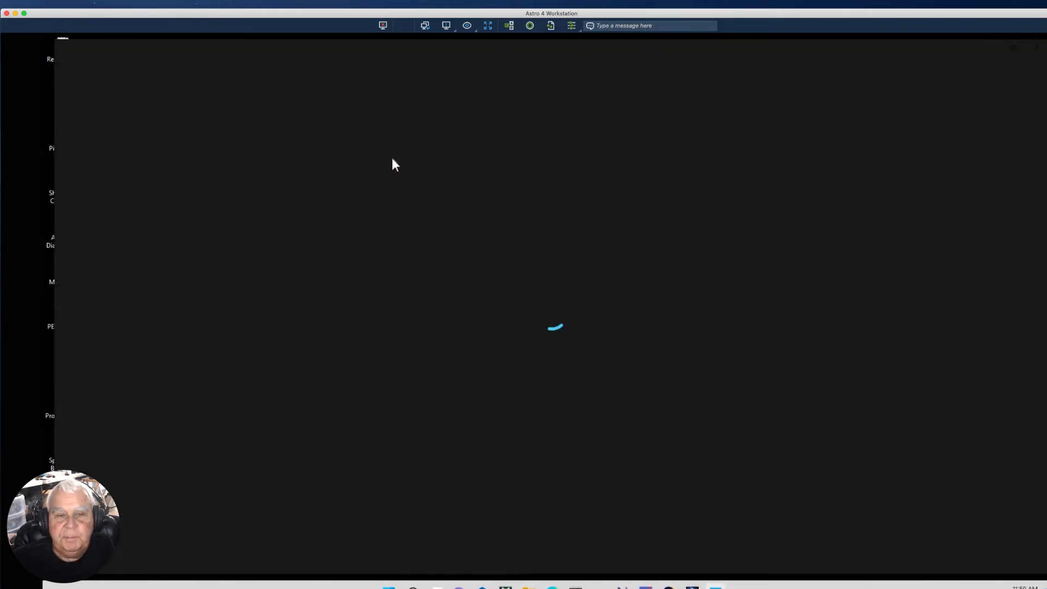
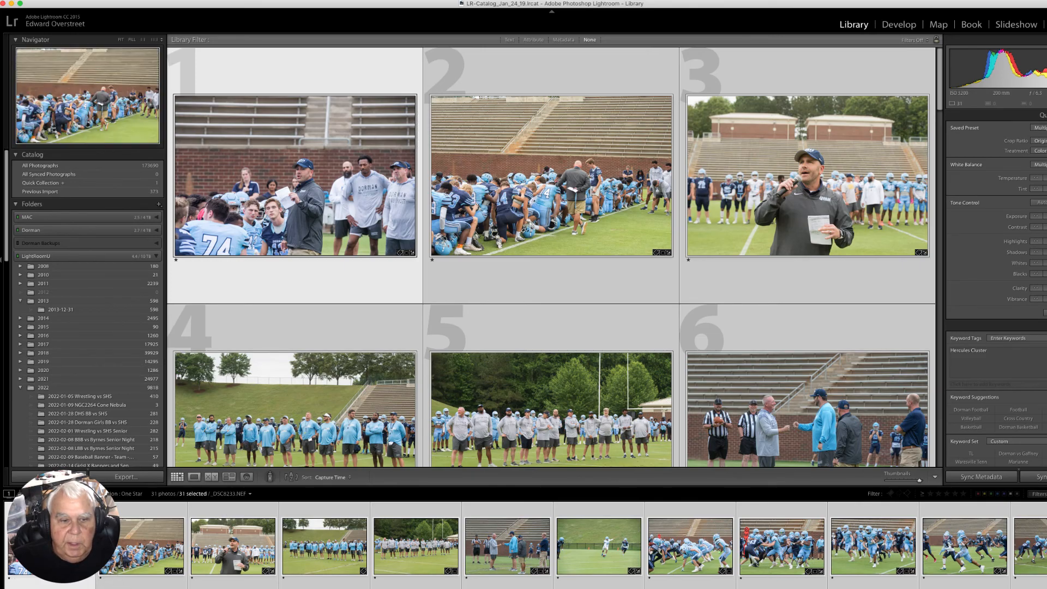
- Switch to Lightroom and view the photo of player 15 holding the ball by the fence in Develop, returning to the Library grid
scroll(382, 545, down, 8)
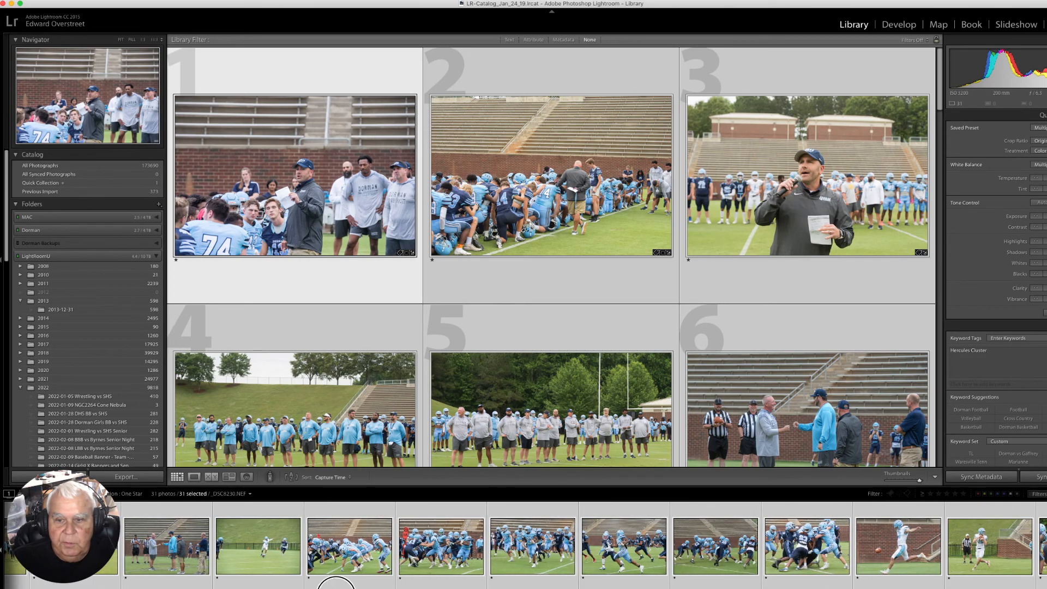
scroll(410, 545, down, 15)
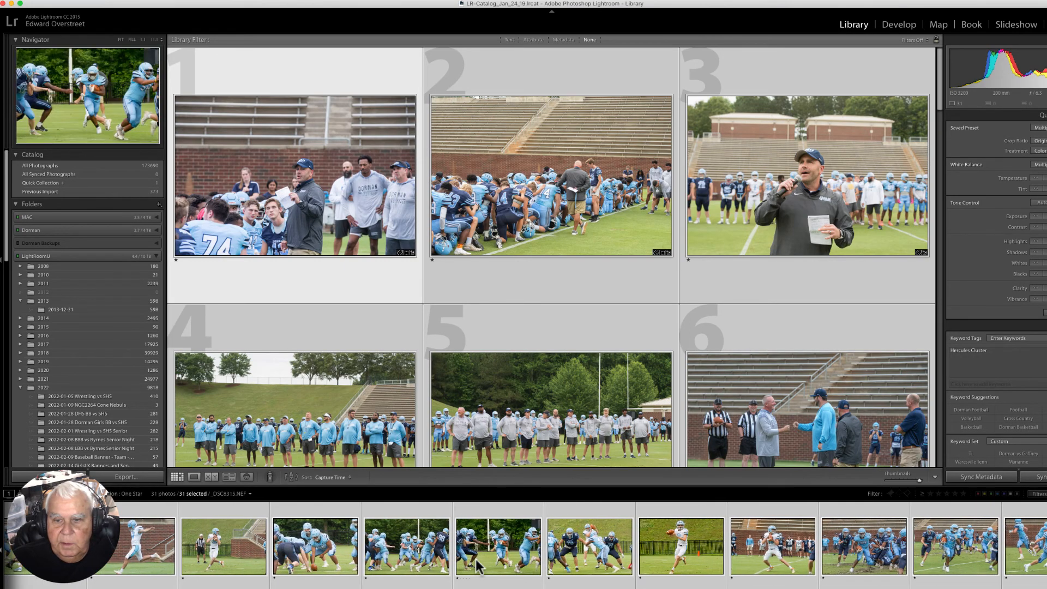
click(685, 555)
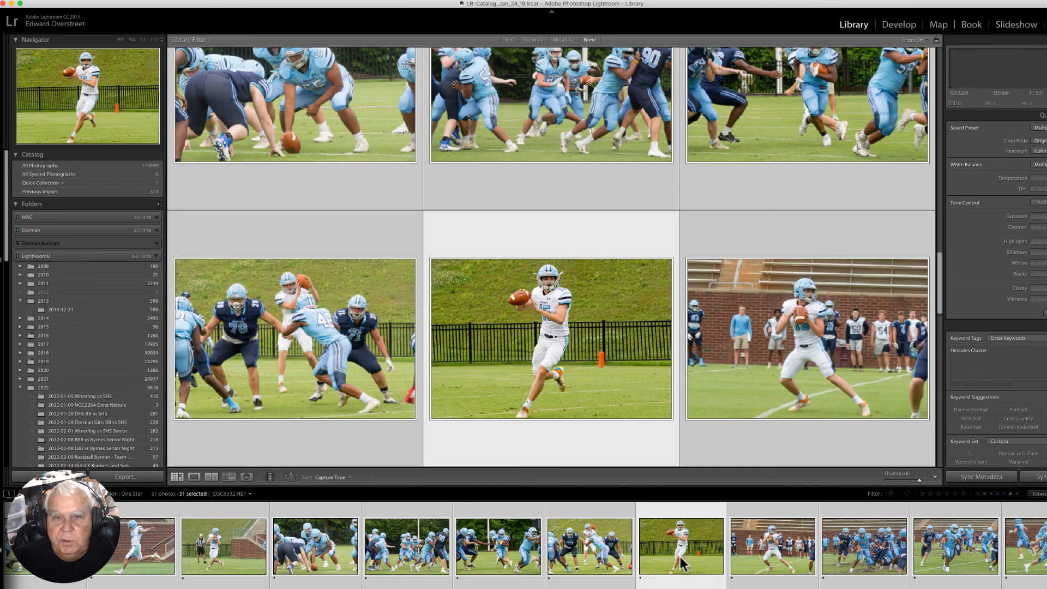
click(899, 26)
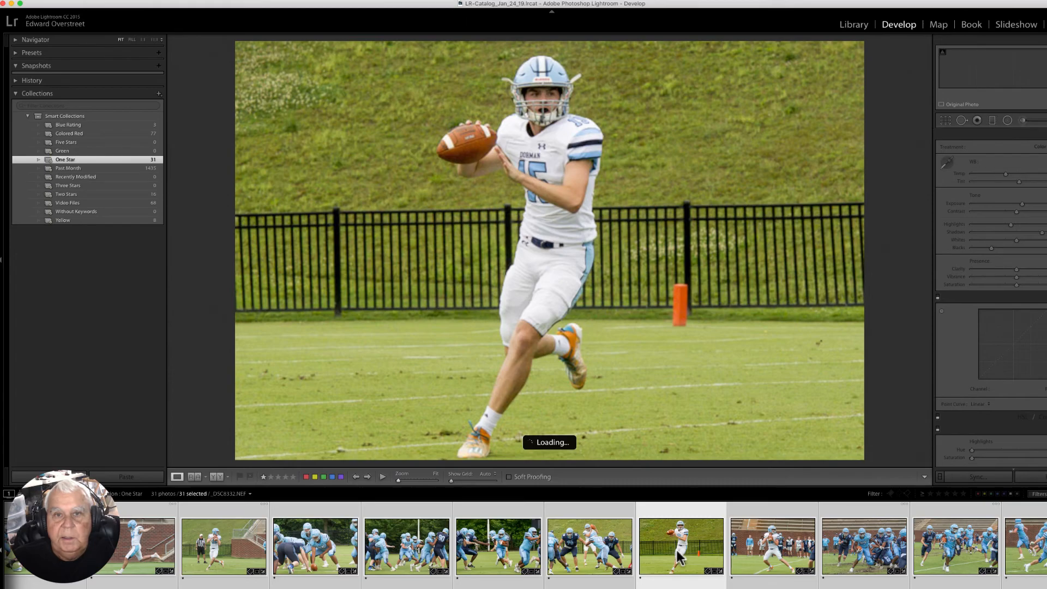
key(g)
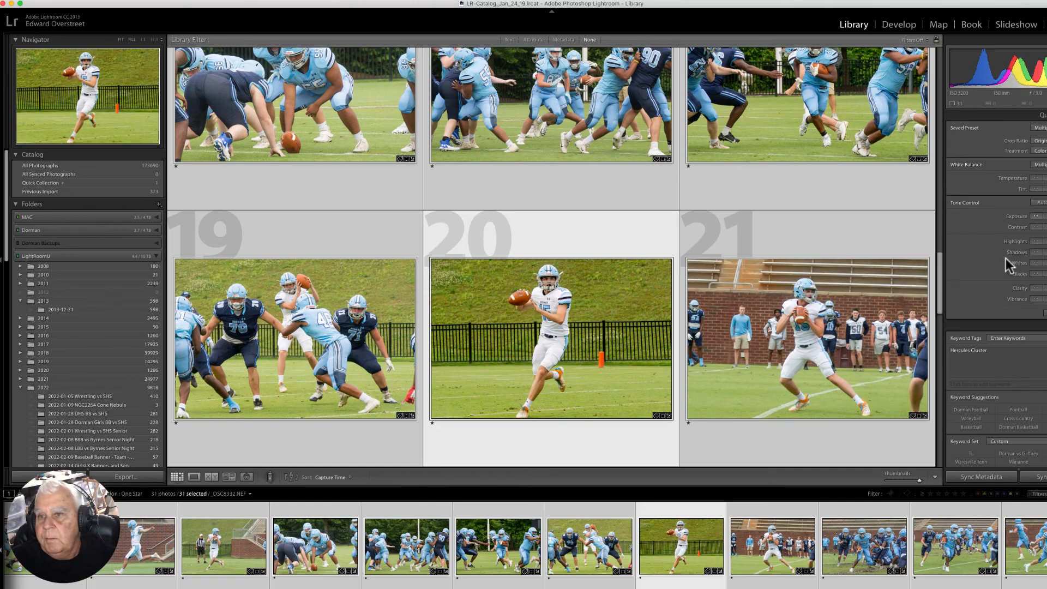
- Select only the photo of player 15 by the fence, open it in Develop, and raise its exposure until the picture is bright
click(773, 539)
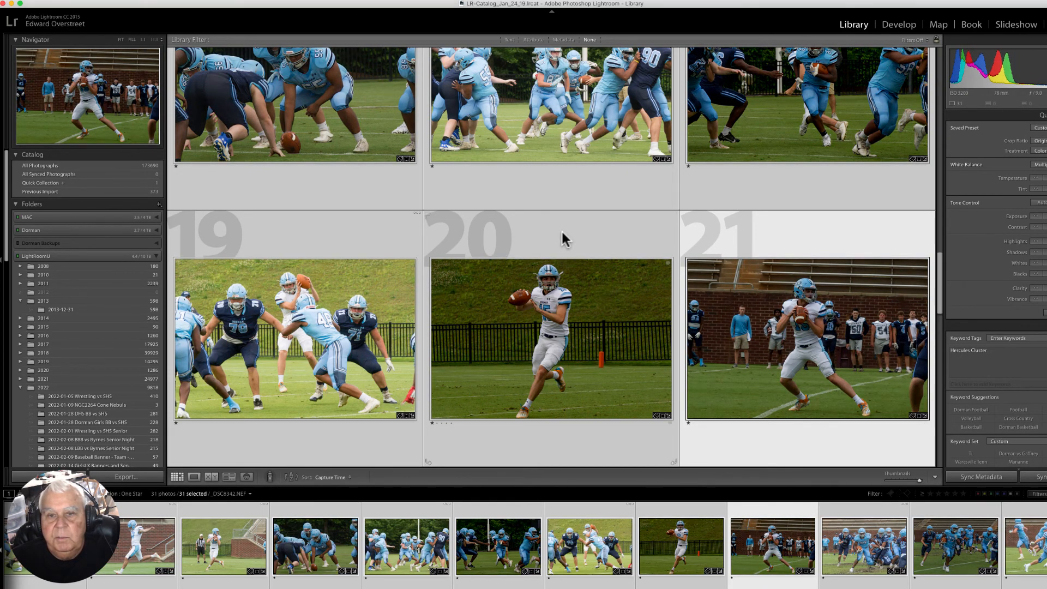
click(561, 231)
click(755, 331)
click(617, 339)
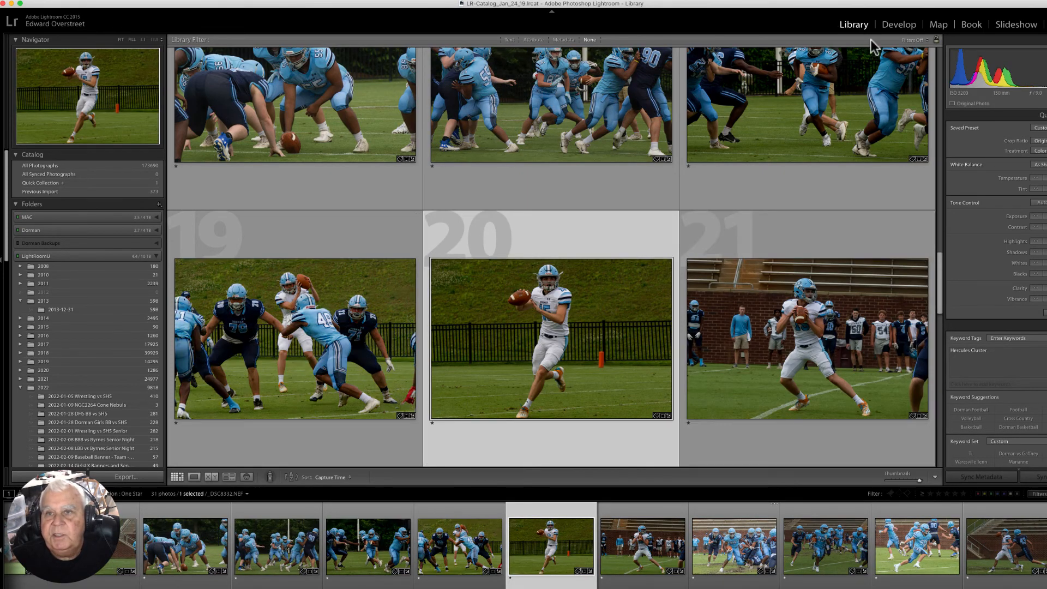
click(896, 25)
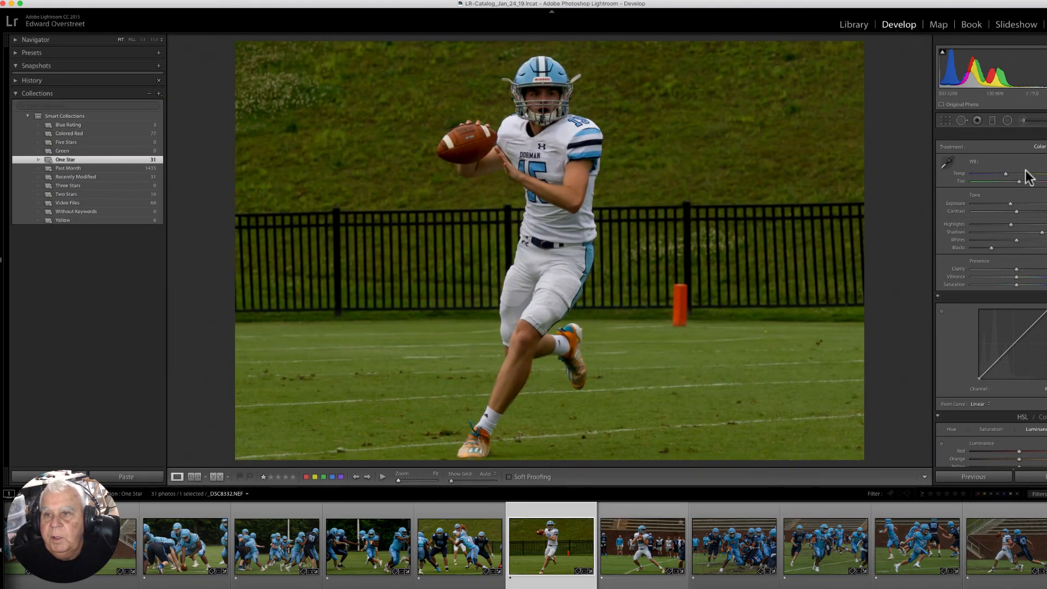
drag(1009, 204, 1022, 205)
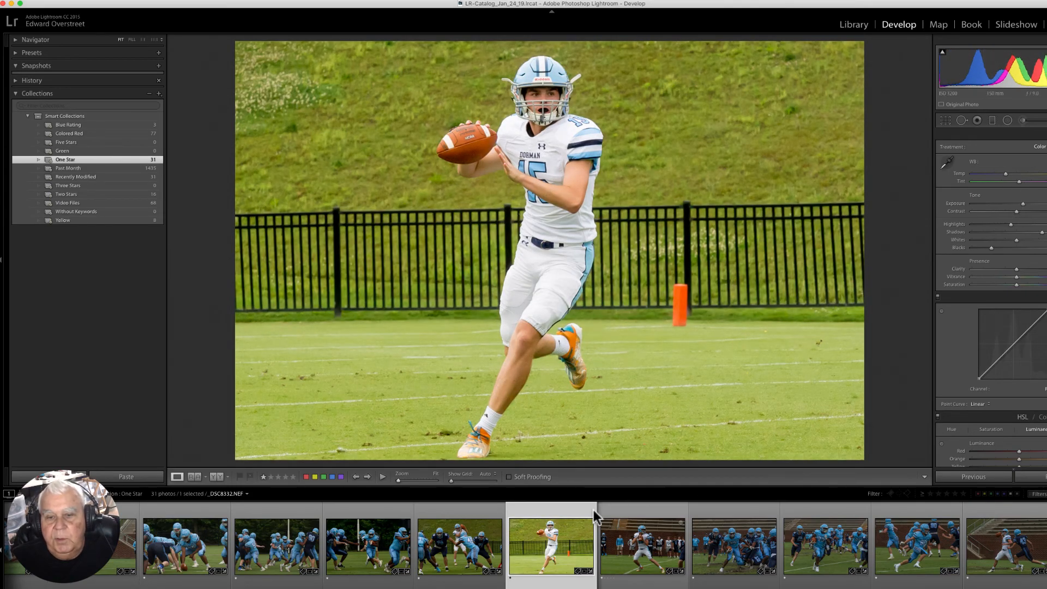
- Switch to the next photo, the quarterback in front of the brick wall, and raise its exposure slightly
click(643, 543)
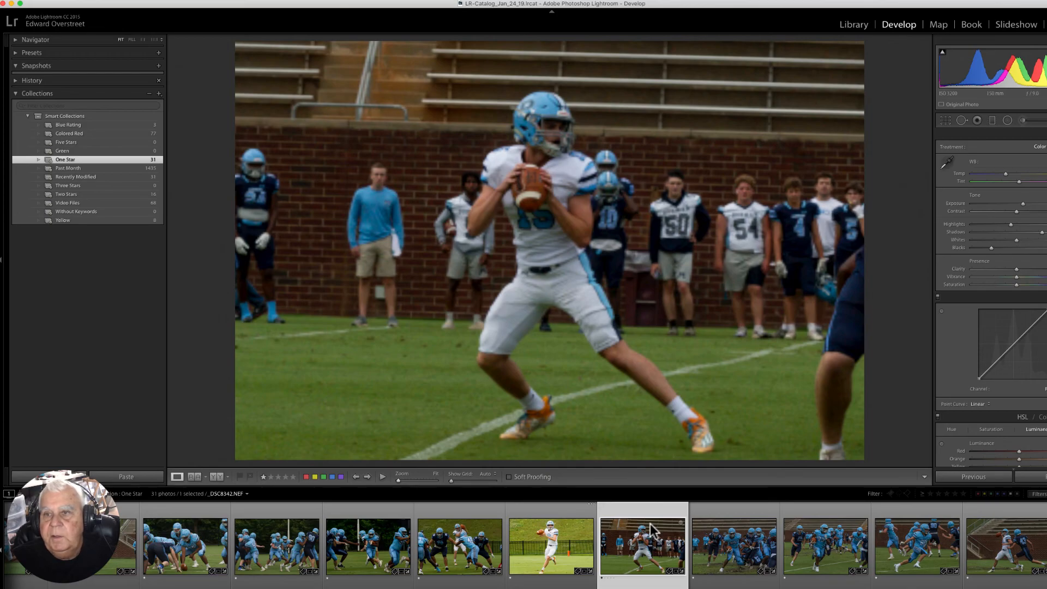
click(1010, 205)
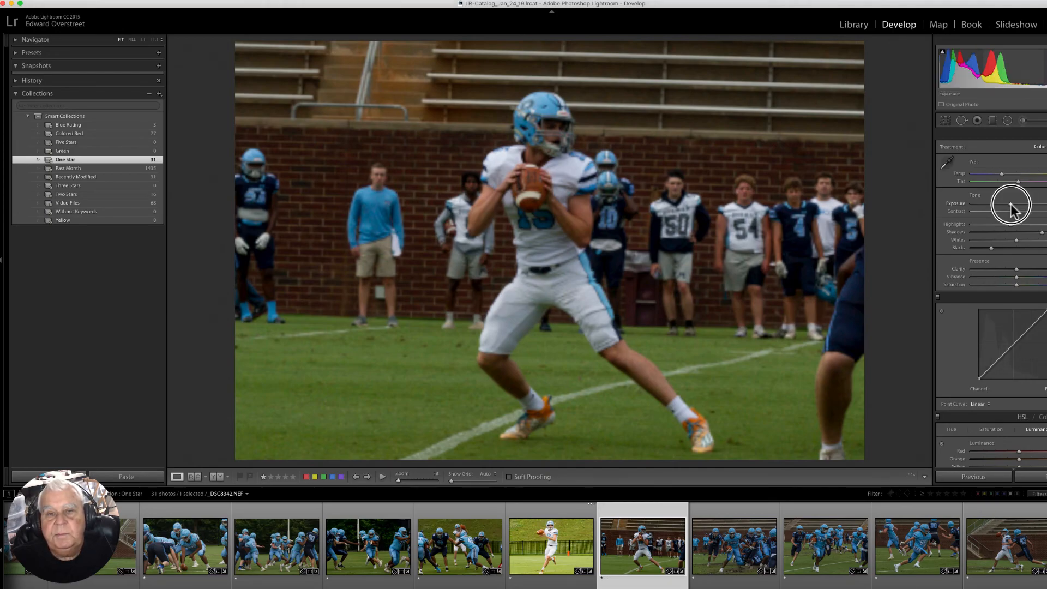
drag(1011, 204, 1013, 204)
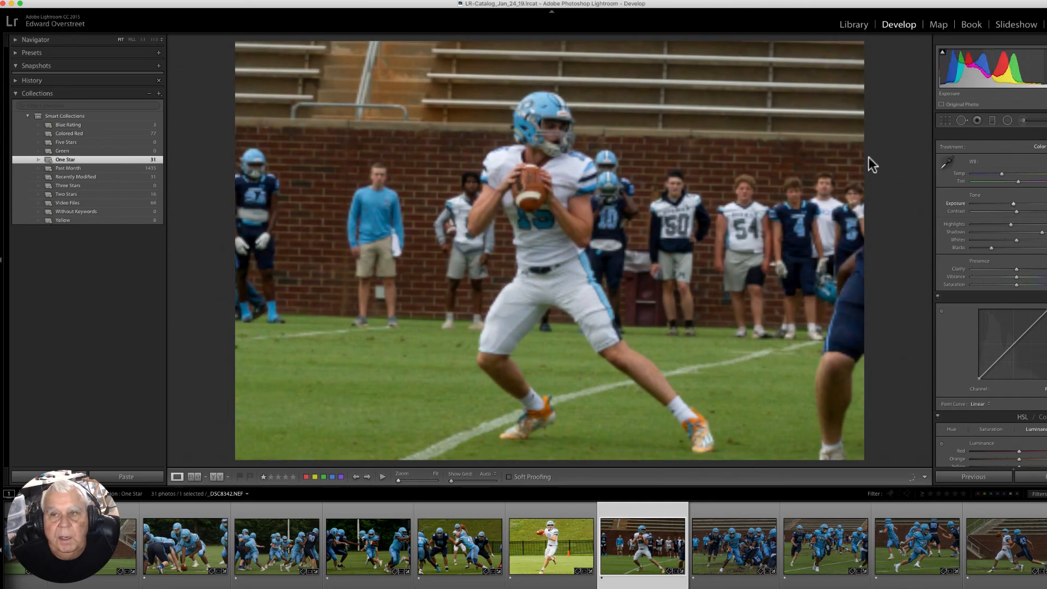
- Return to the Library grid, select only the photo of player 15 by the fence, and search the Library commands for exposure matching
click(853, 25)
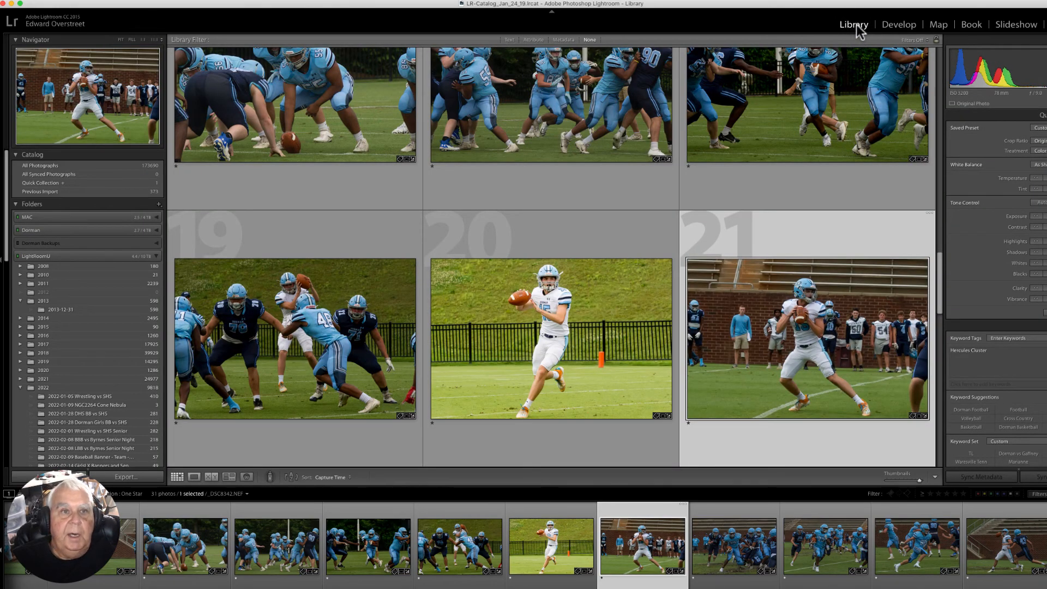
click(130, 3)
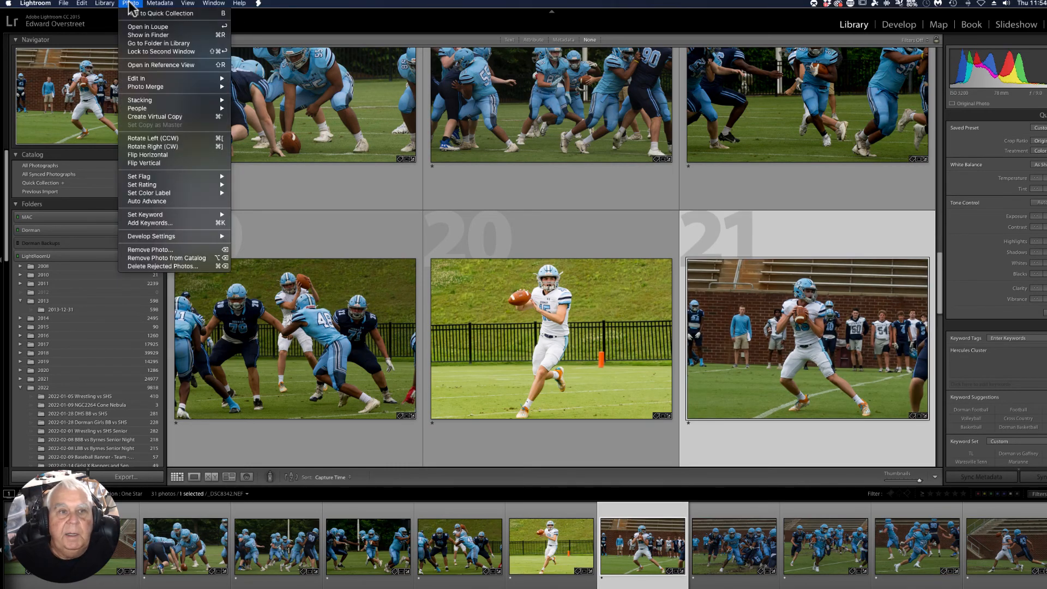
mouse_move(82, 5)
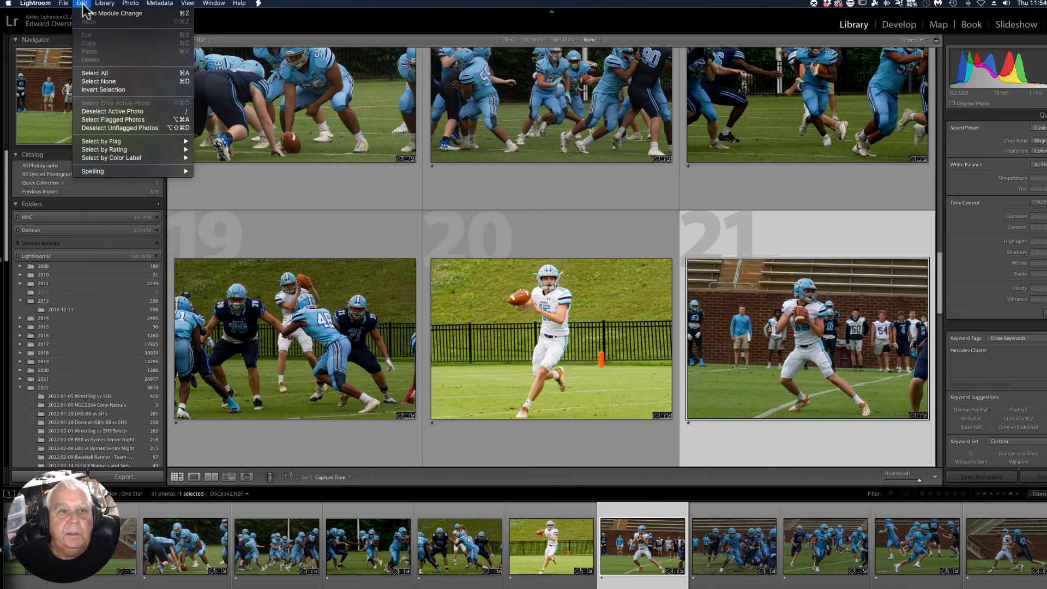
mouse_move(158, 5)
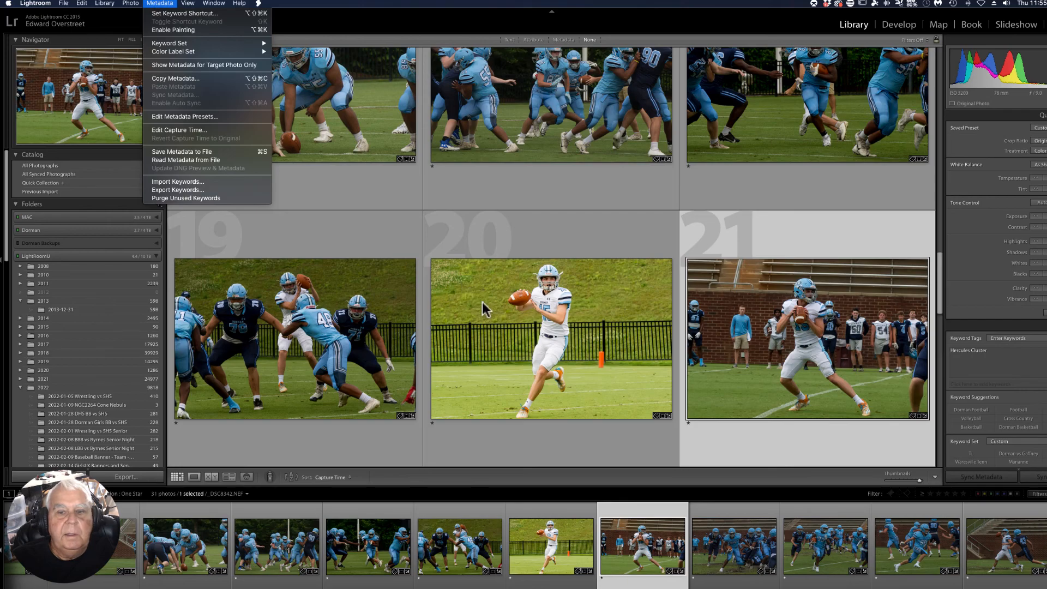
click(547, 524)
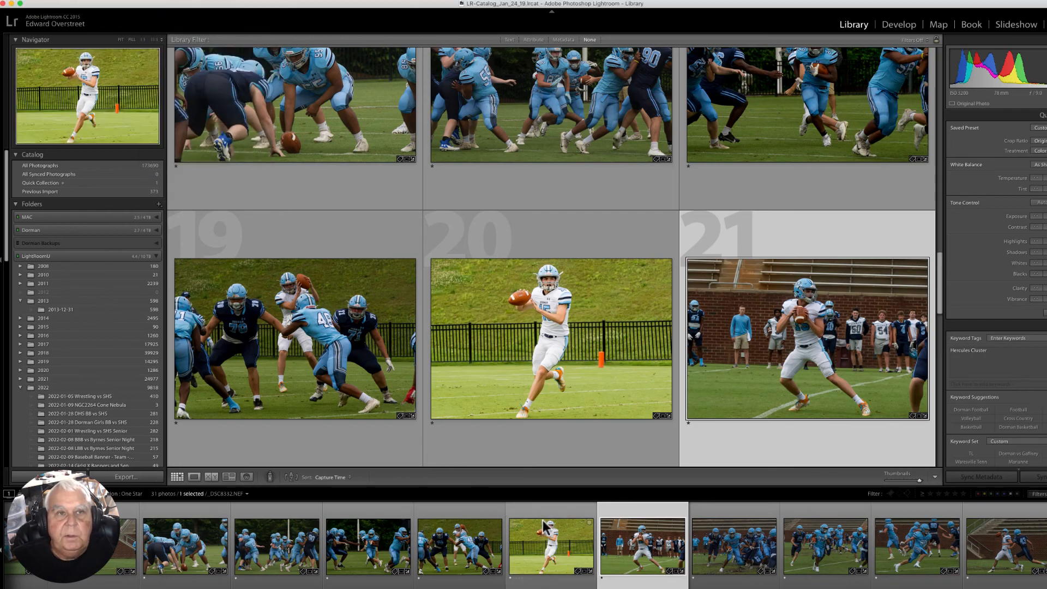
click(547, 525)
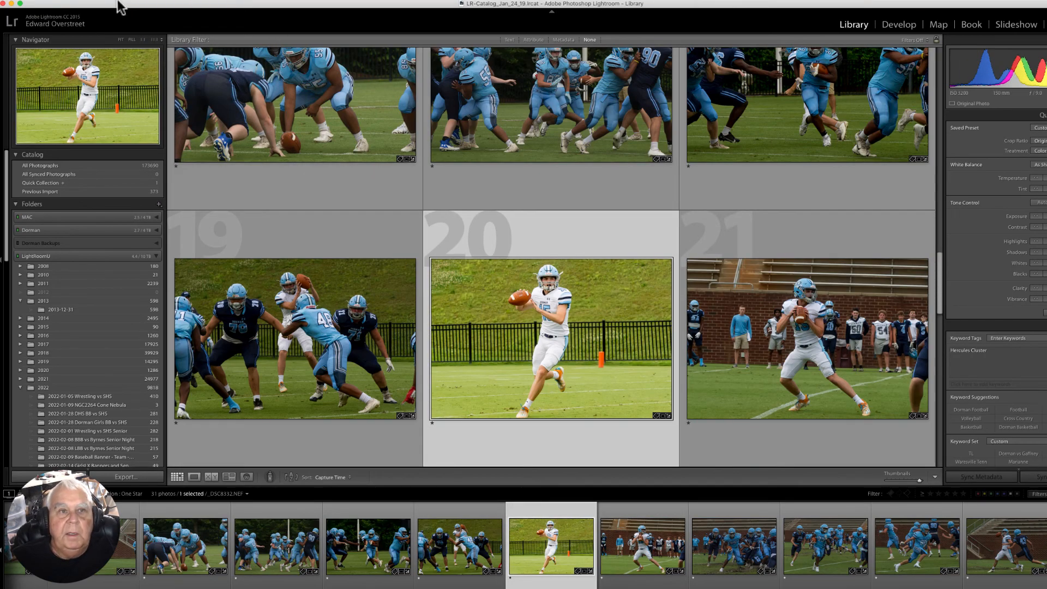
click(188, 3)
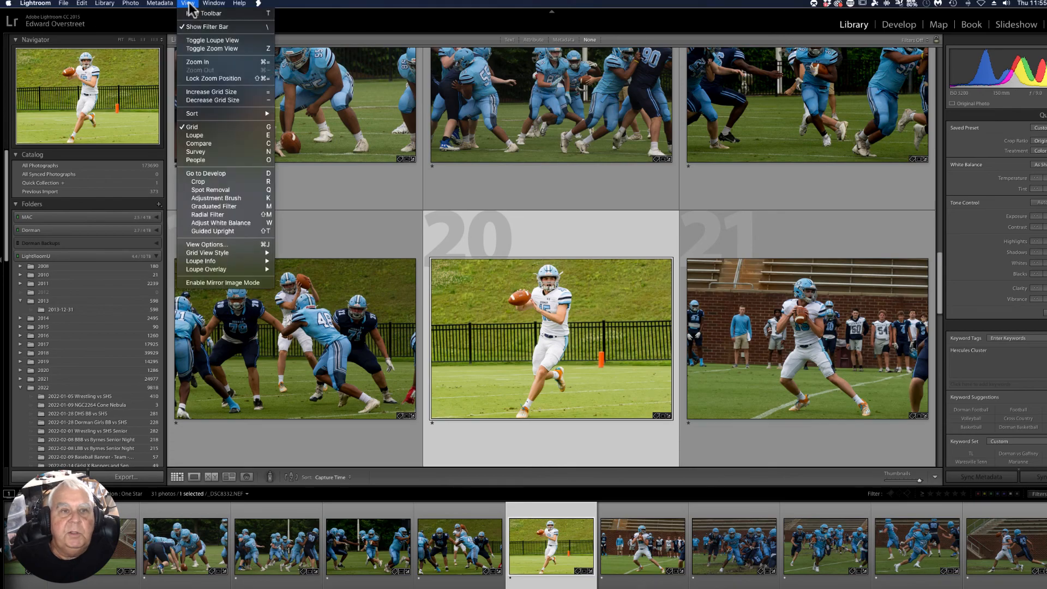
mouse_move(161, 5)
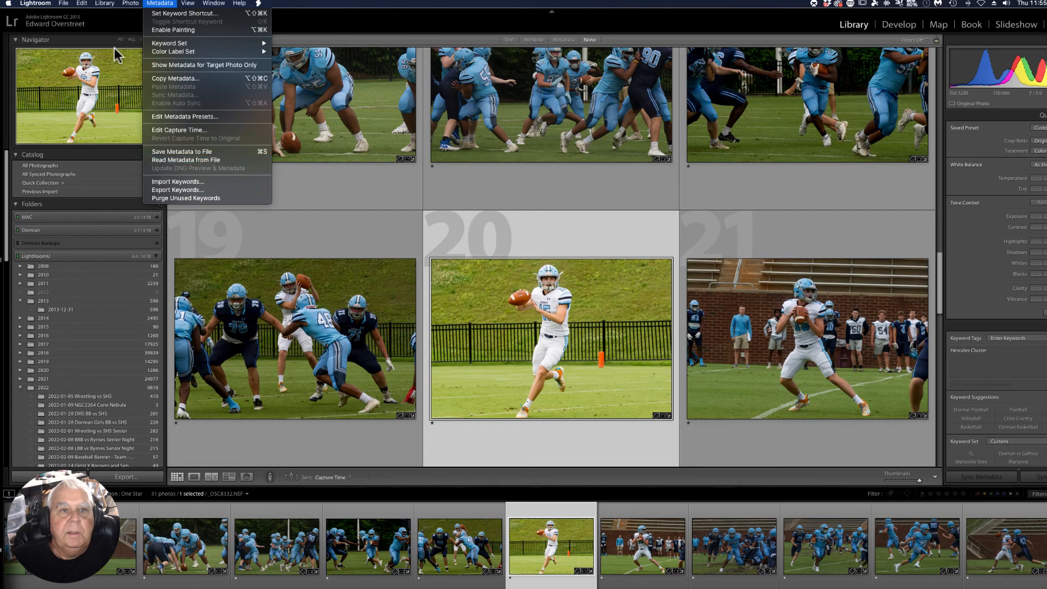
click(130, 5)
click(131, 5)
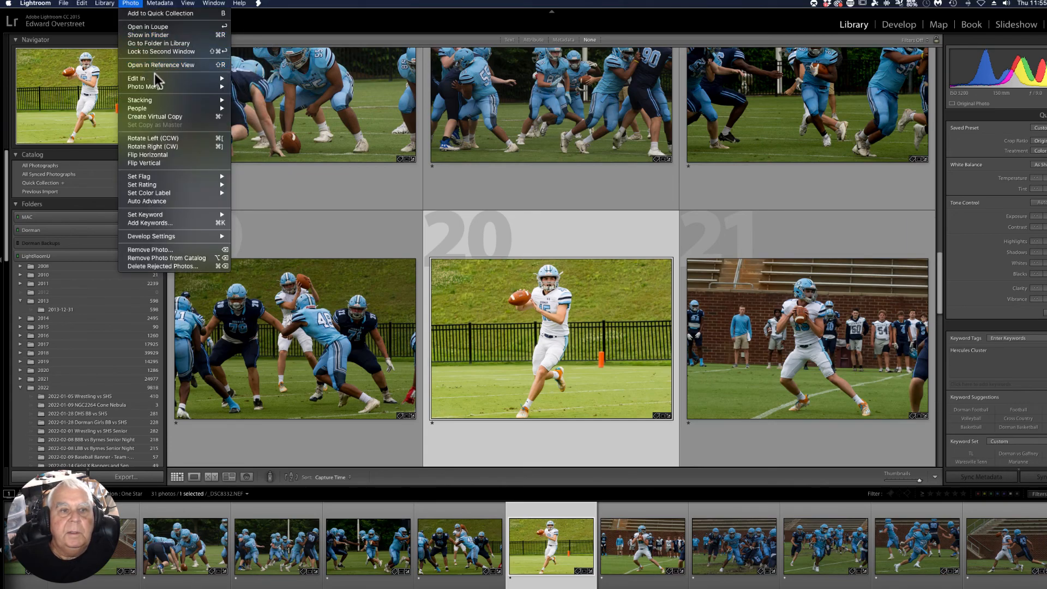
click(103, 6)
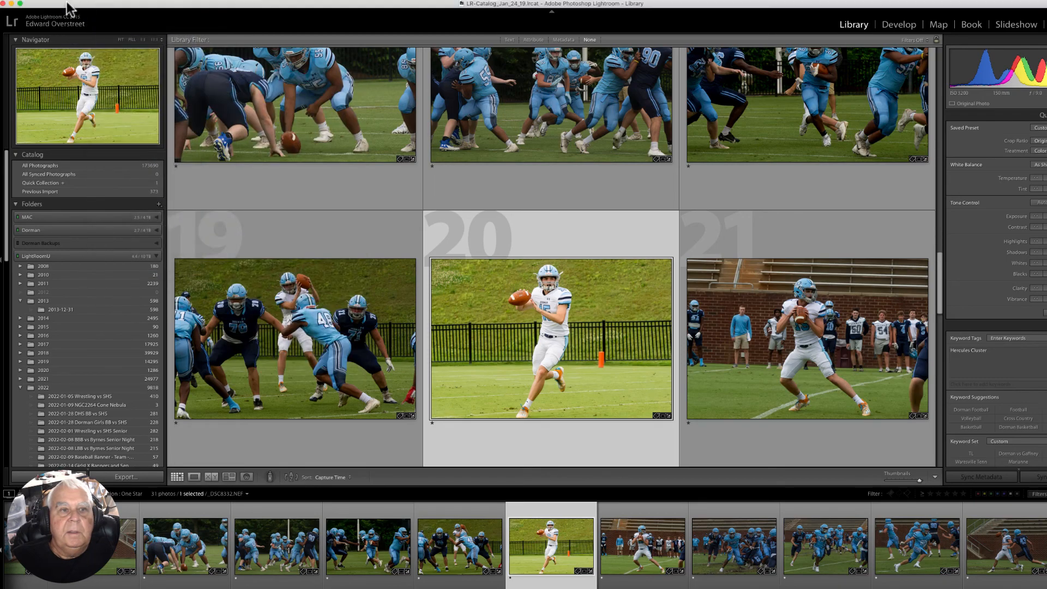
click(80, 5)
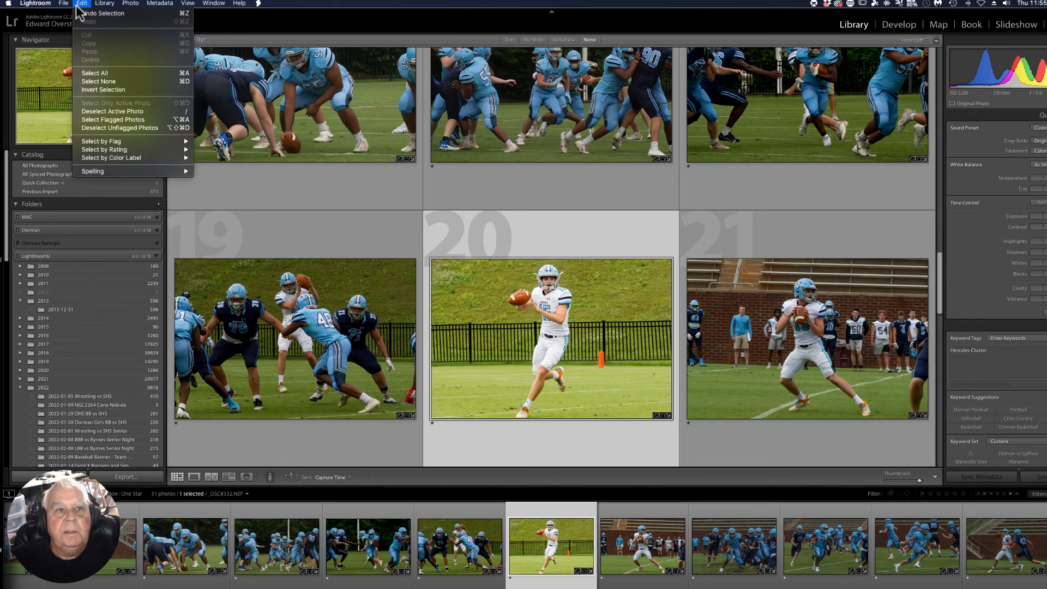
mouse_move(179, 7)
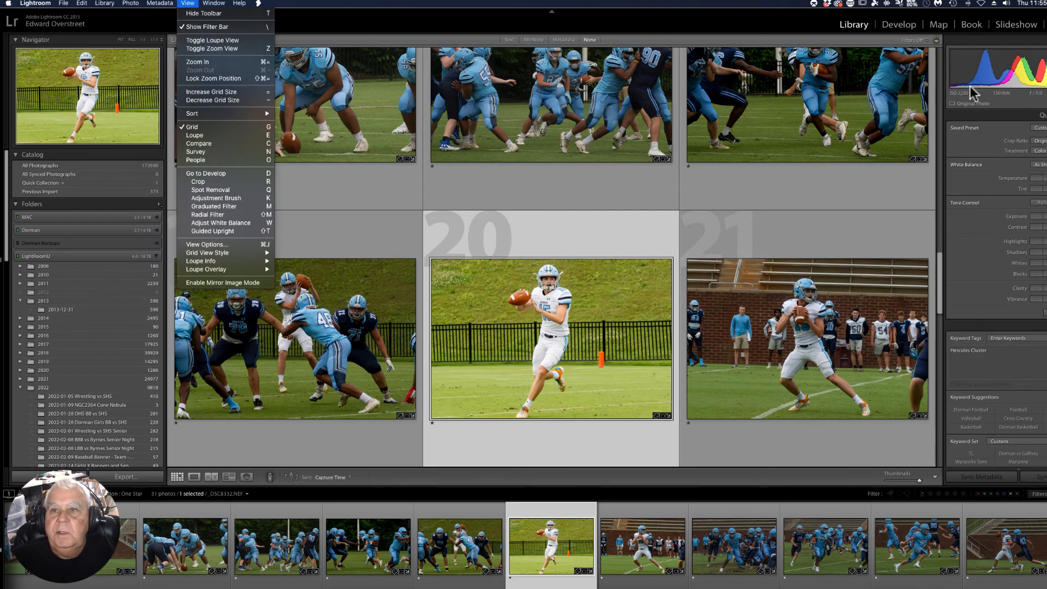
- Open the photo of player 15 in Develop and look for the Match Total Exposures command
click(900, 33)
click(900, 27)
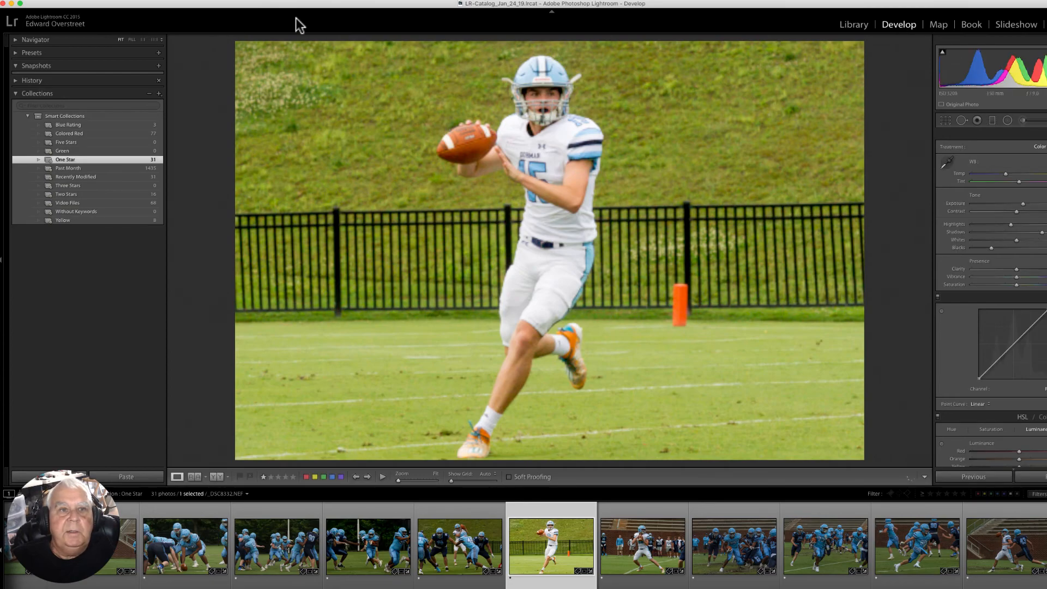
click(161, 3)
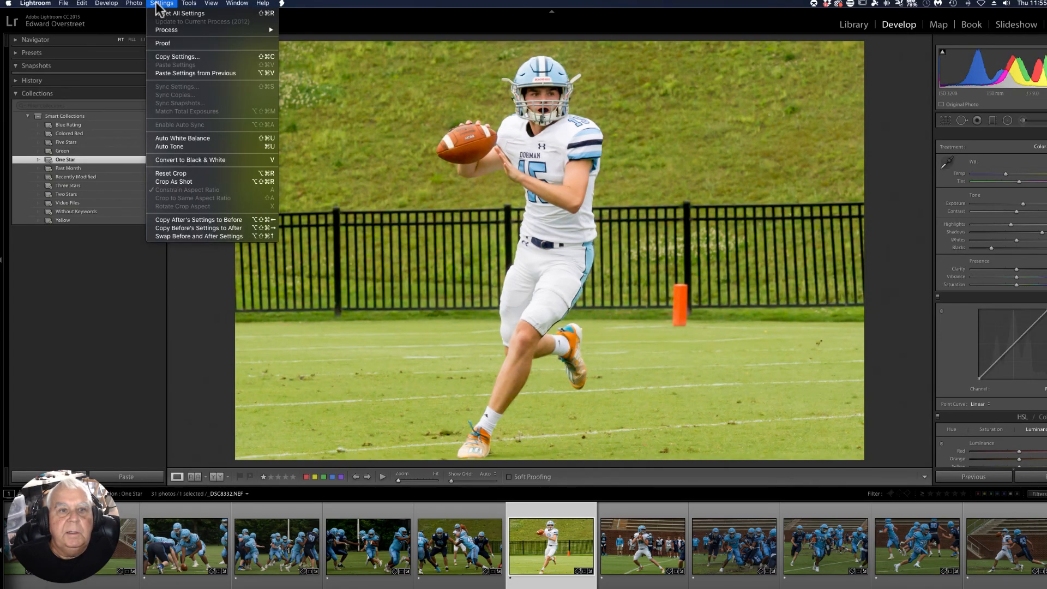
mouse_move(137, 5)
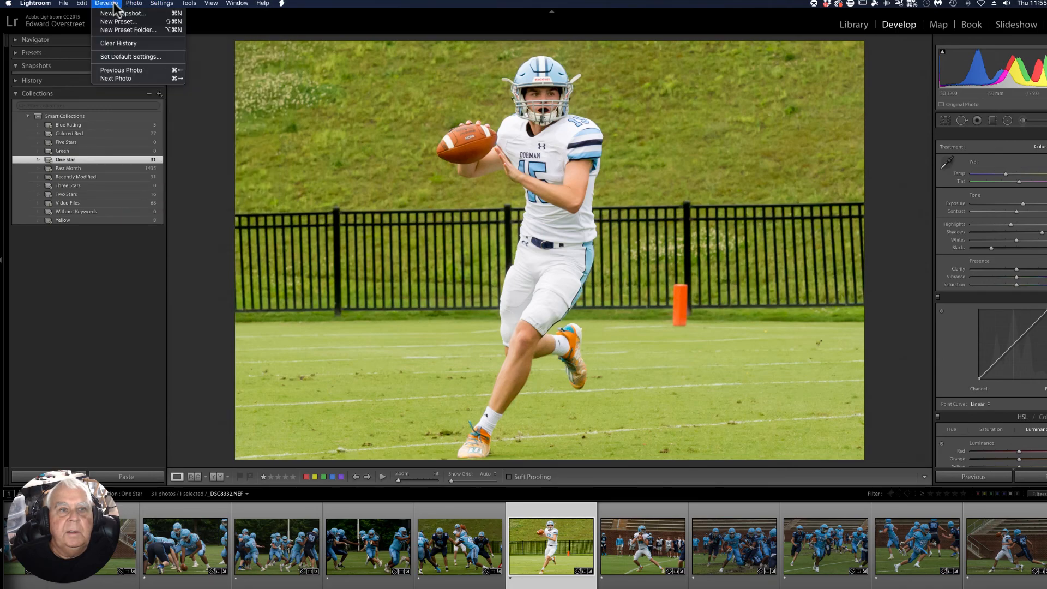
mouse_move(188, 7)
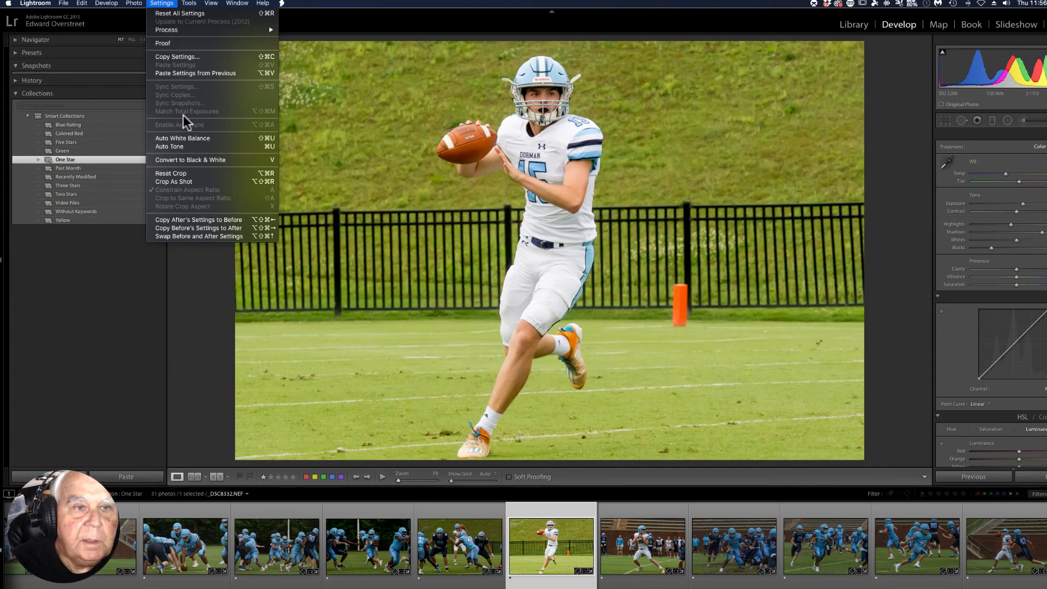
click(567, 539)
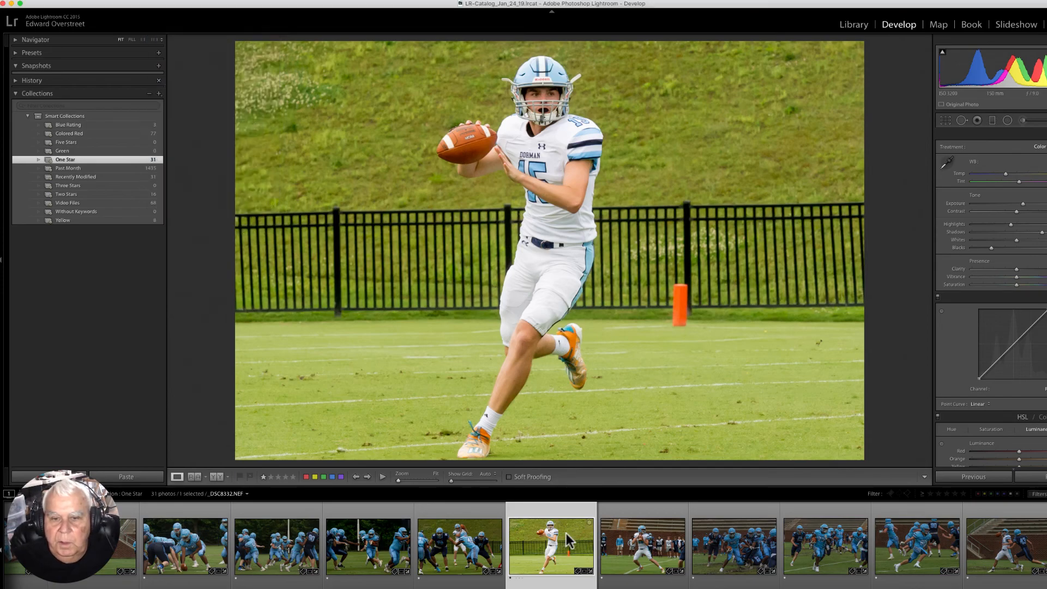
shift+click(645, 577)
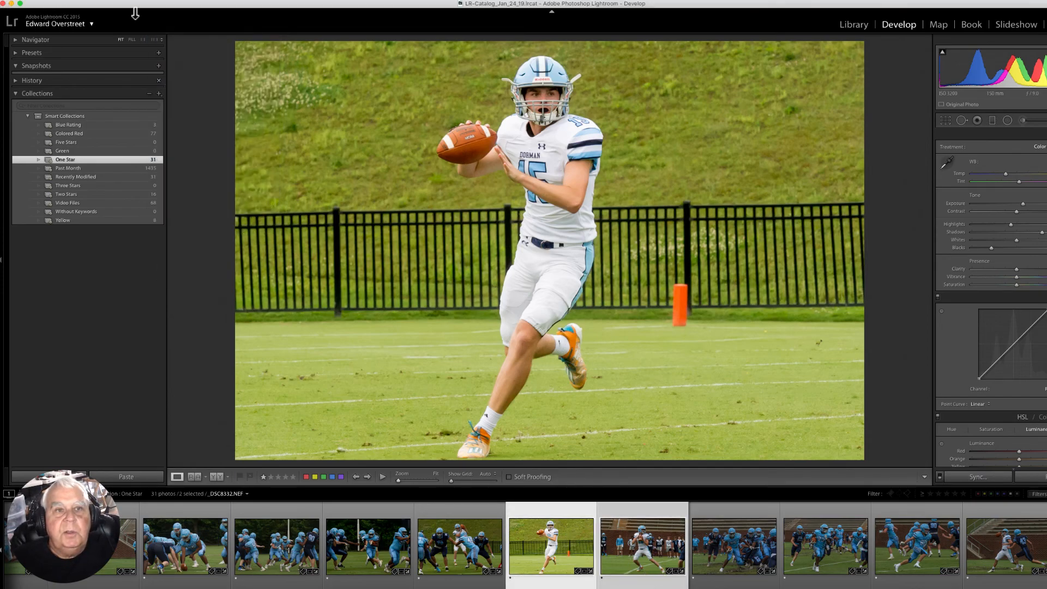
click(160, 3)
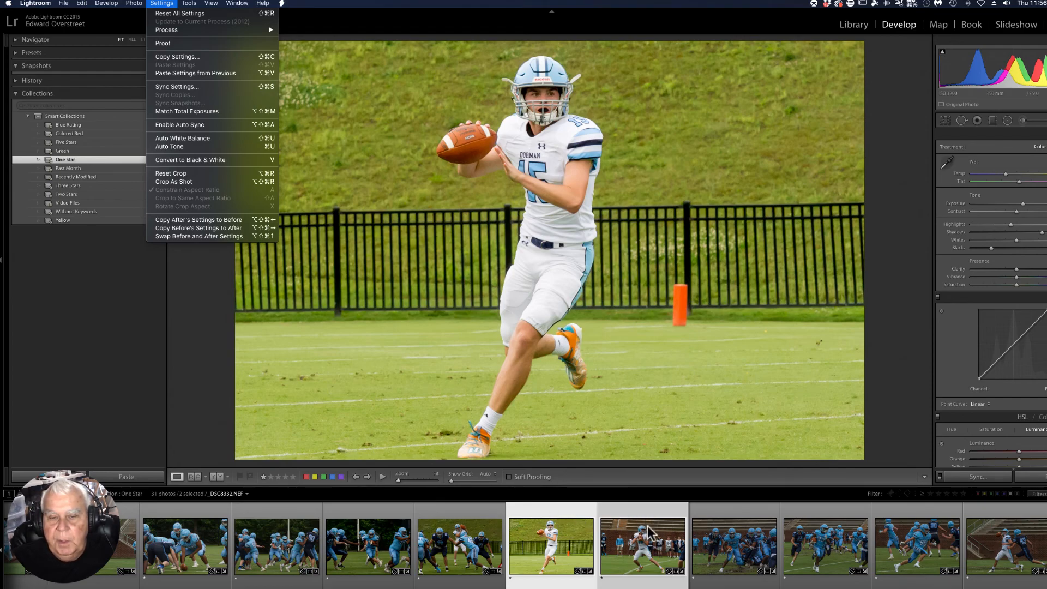
click(722, 552)
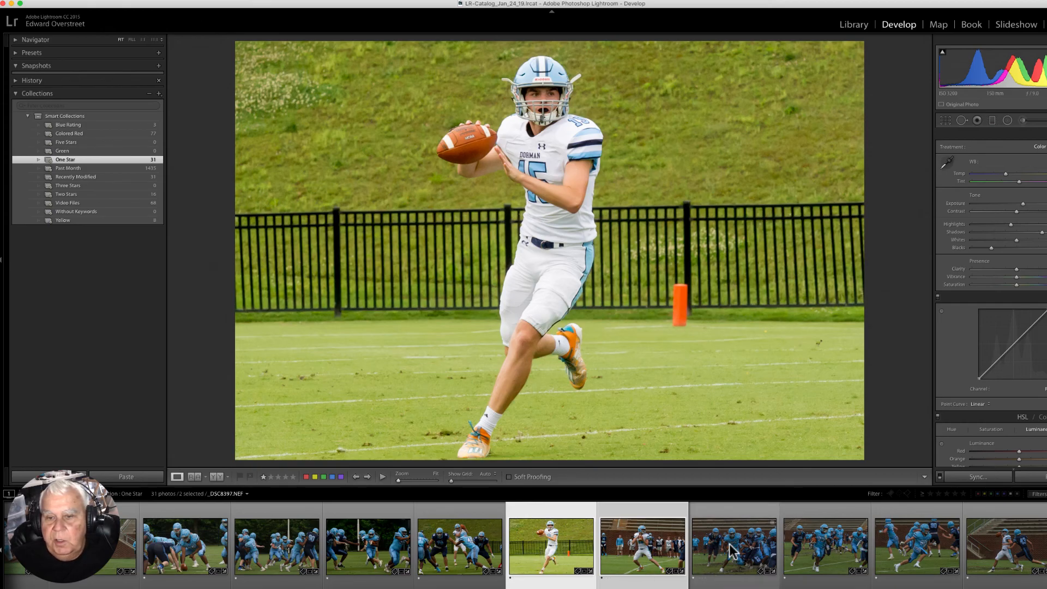
click(744, 551)
click(814, 548)
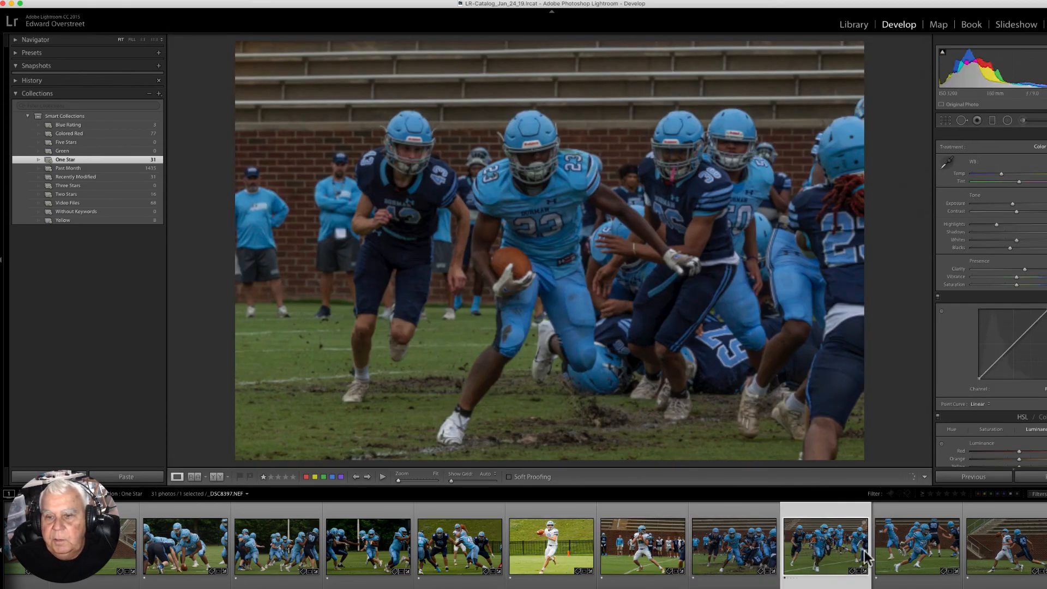
- Select the photo of player 15 by the fence plus the four photos after it, and match their total exposures
click(543, 550)
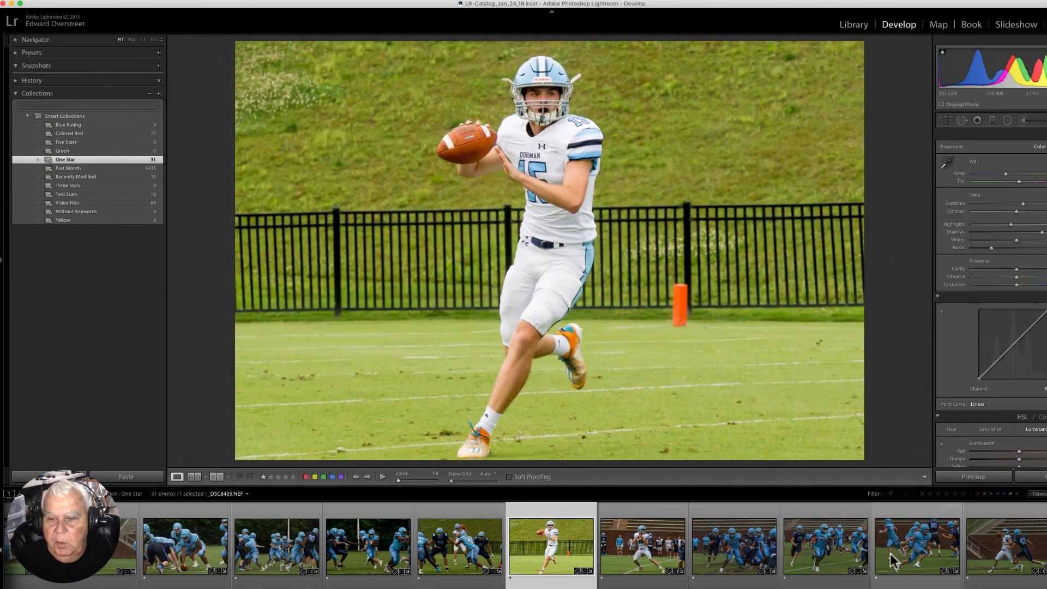
shift+click(920, 559)
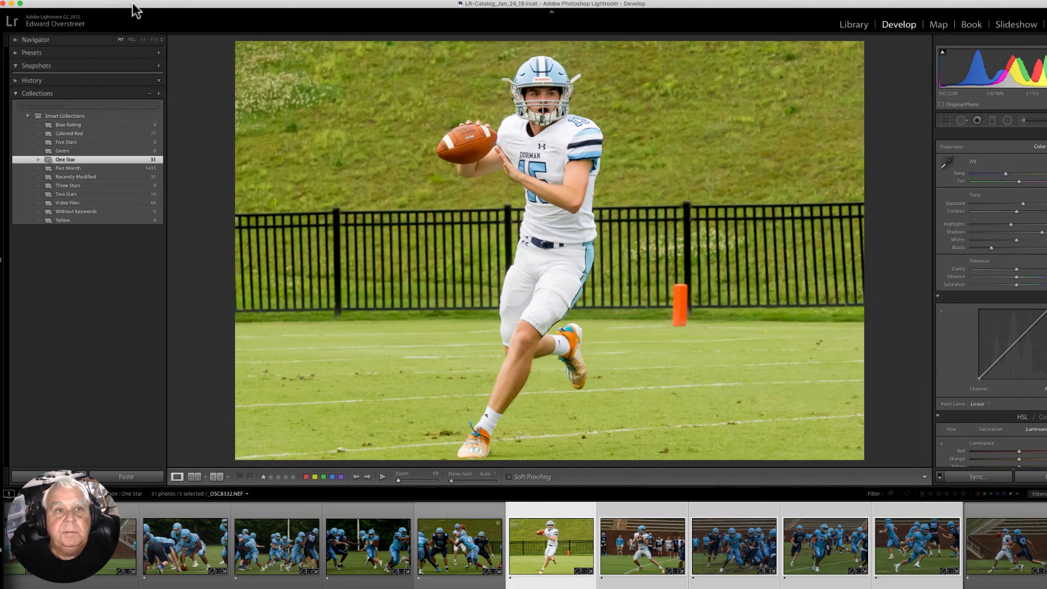
click(162, 4)
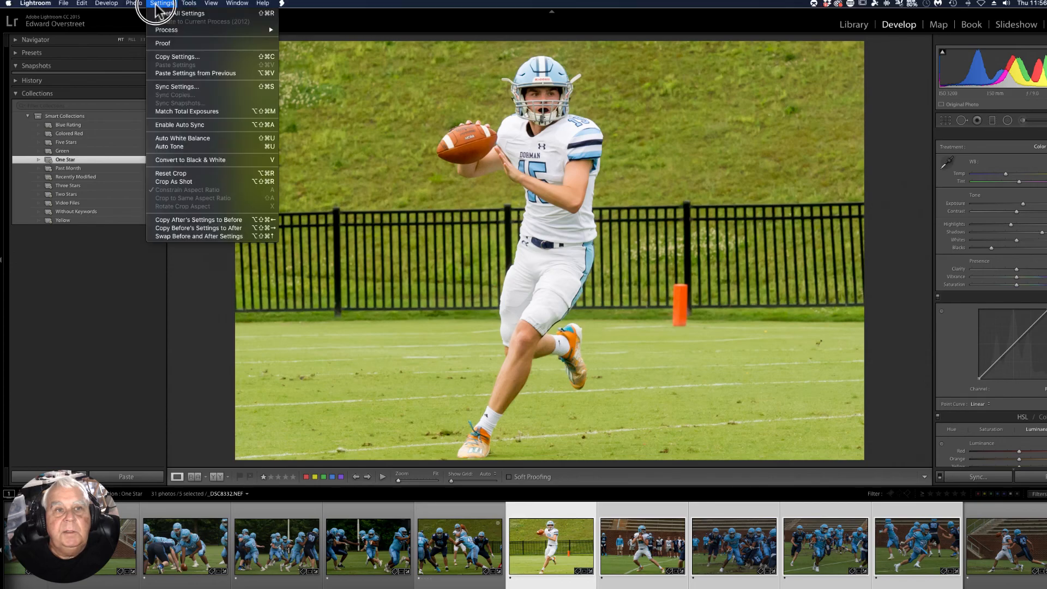
click(187, 111)
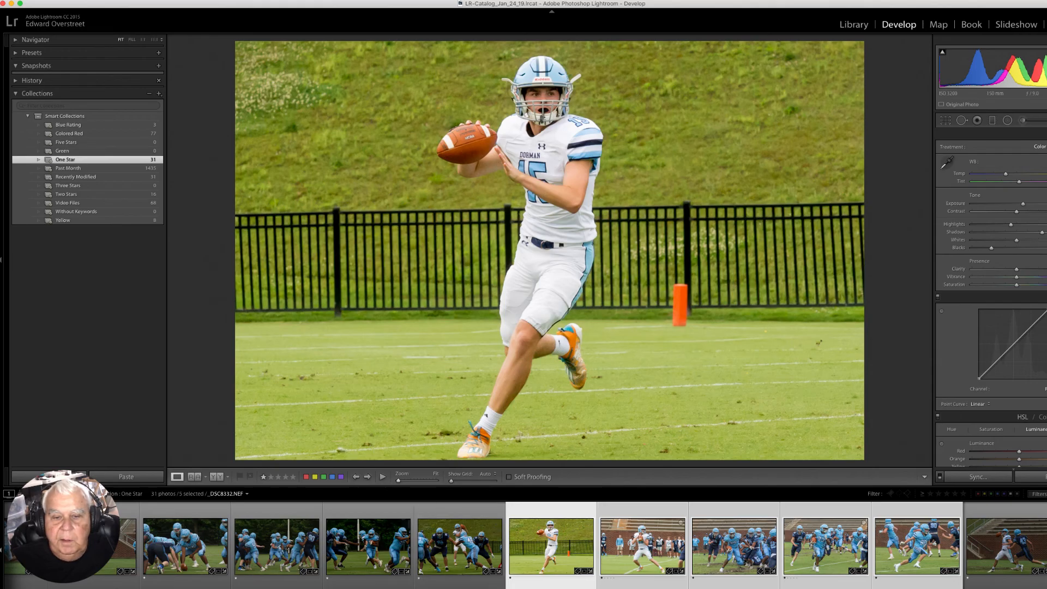
- Open the collection's first photo, the coach addressing the team by the brick wall, and raise its exposure moderately
scroll(210, 560, up, 3)
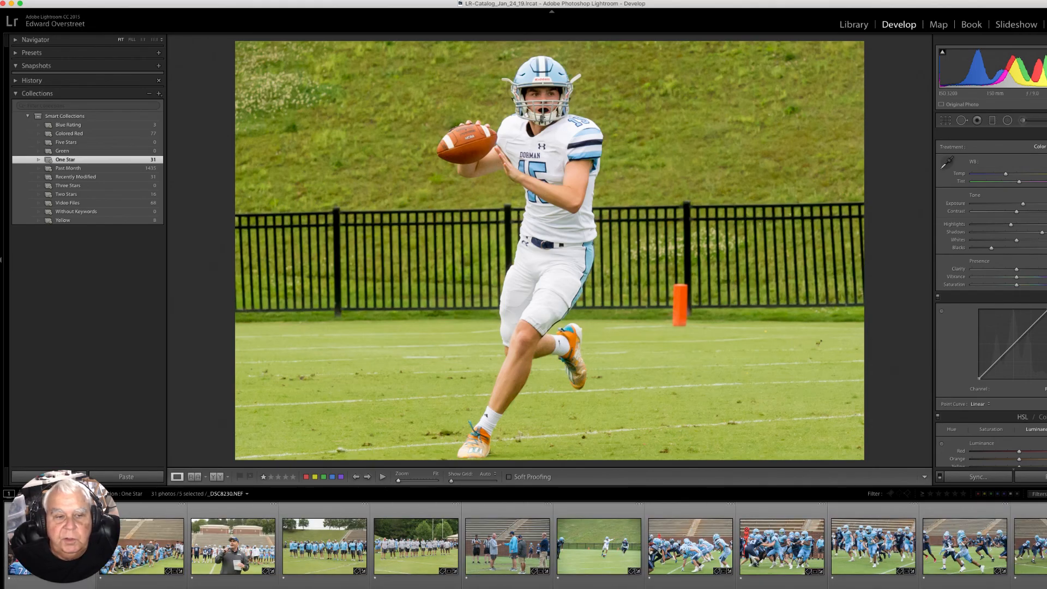
click(232, 545)
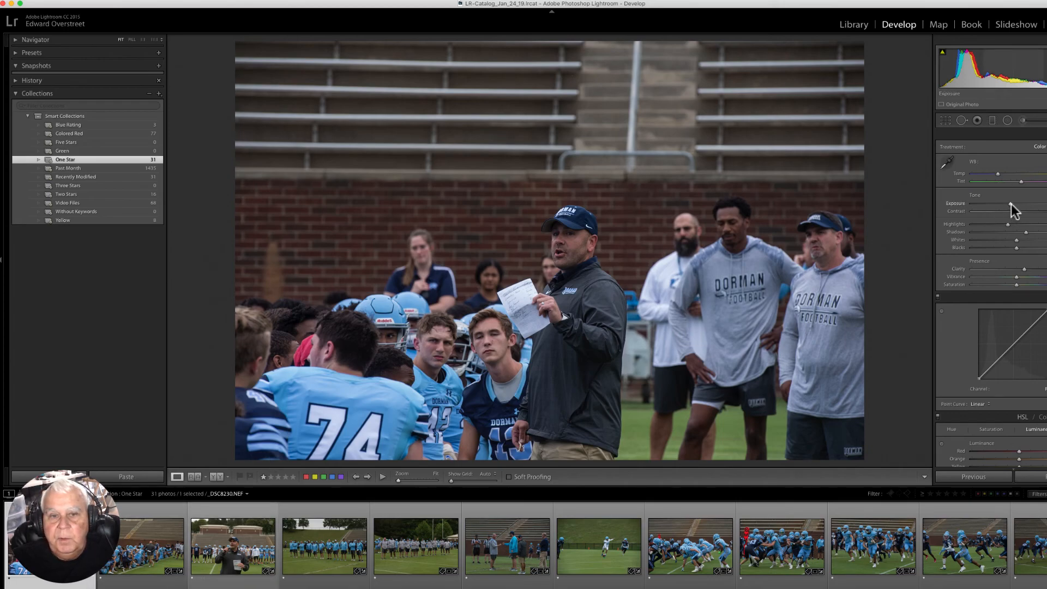
drag(1011, 204, 1019, 204)
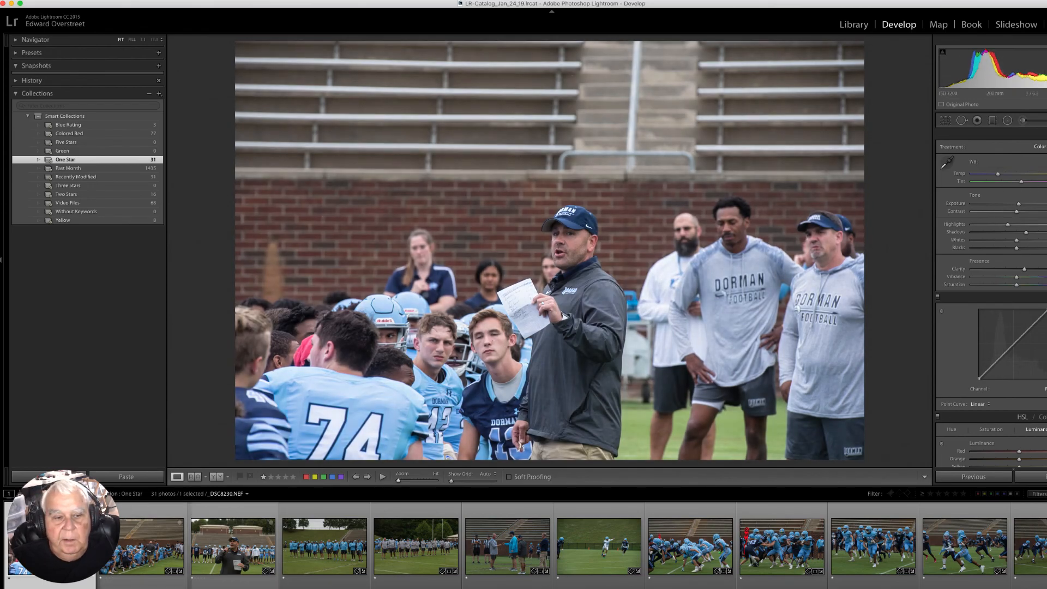
- Select all photos in the One Star collection, match their total exposures to the coach photo, and show the Library grid
scroll(930, 545, down, 10)
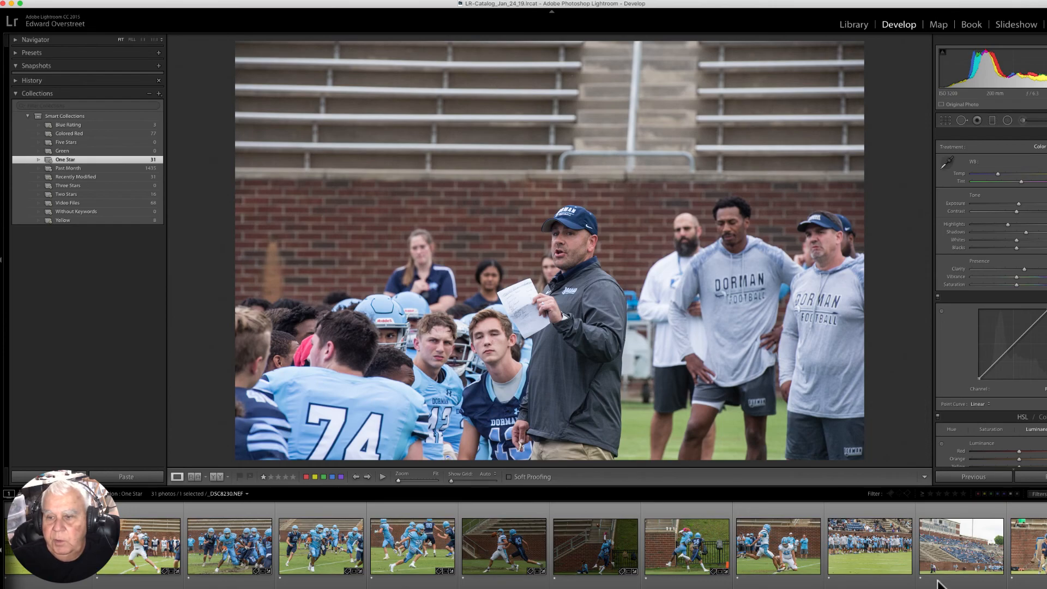
key(super+a)
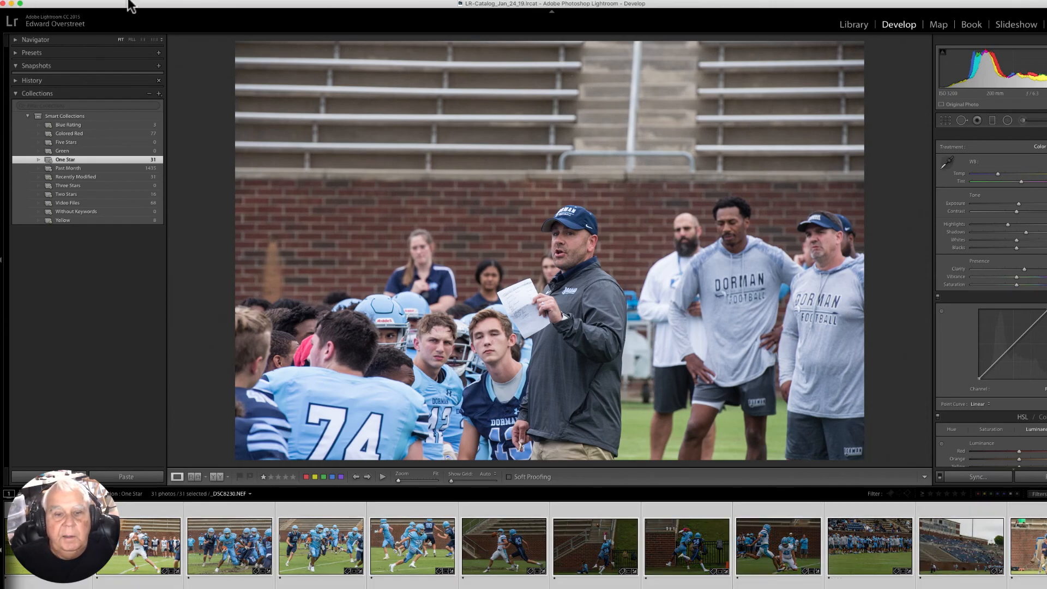
click(158, 3)
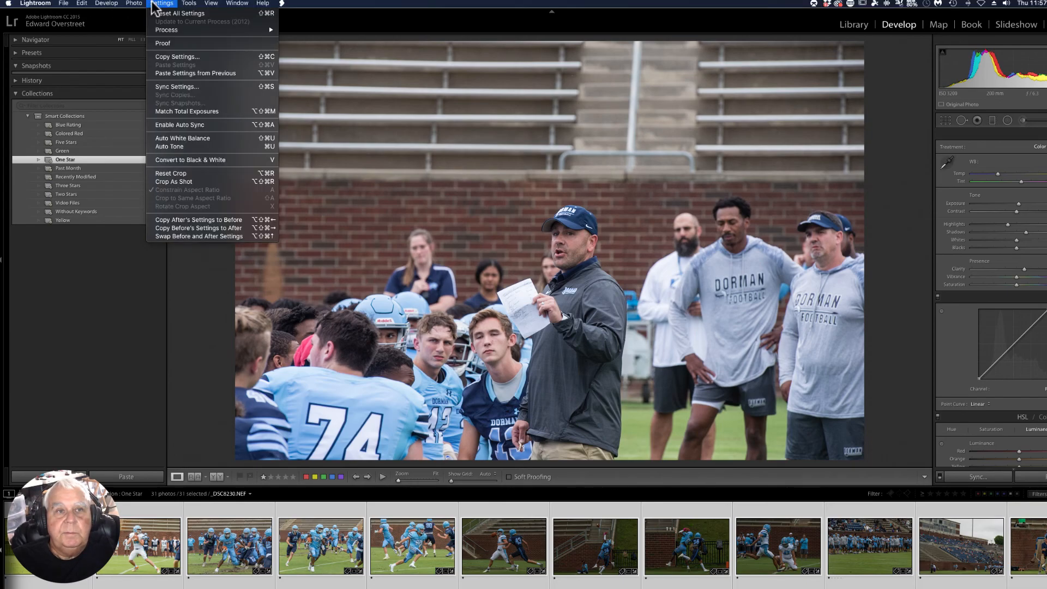
click(172, 111)
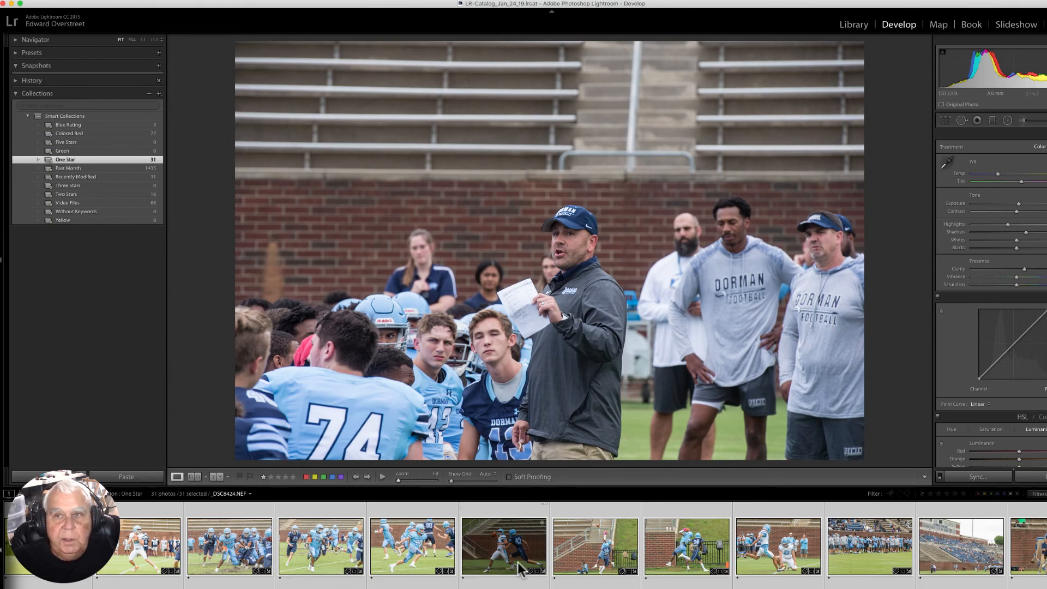
click(853, 24)
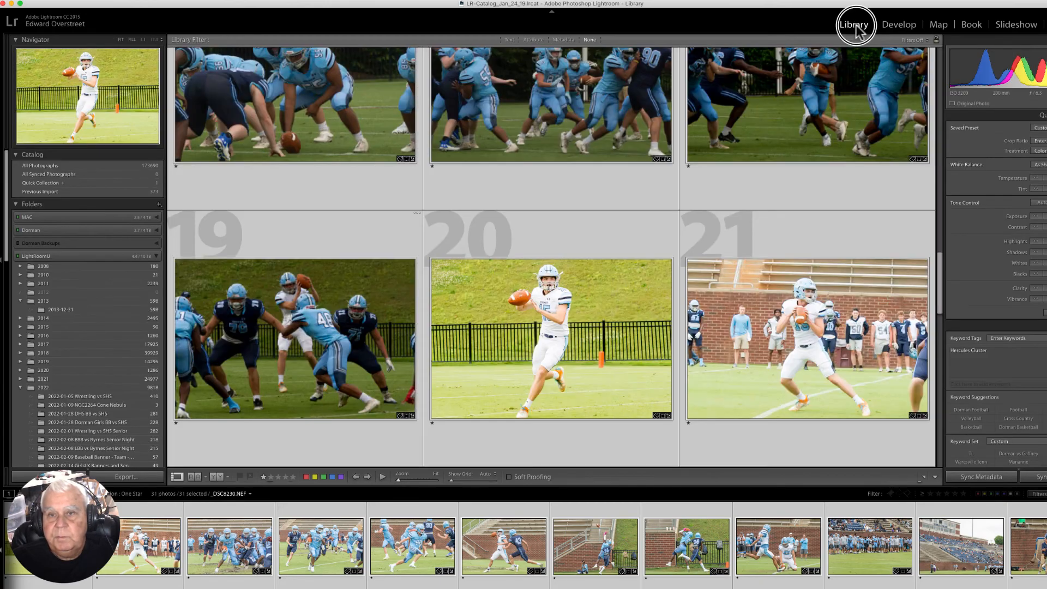